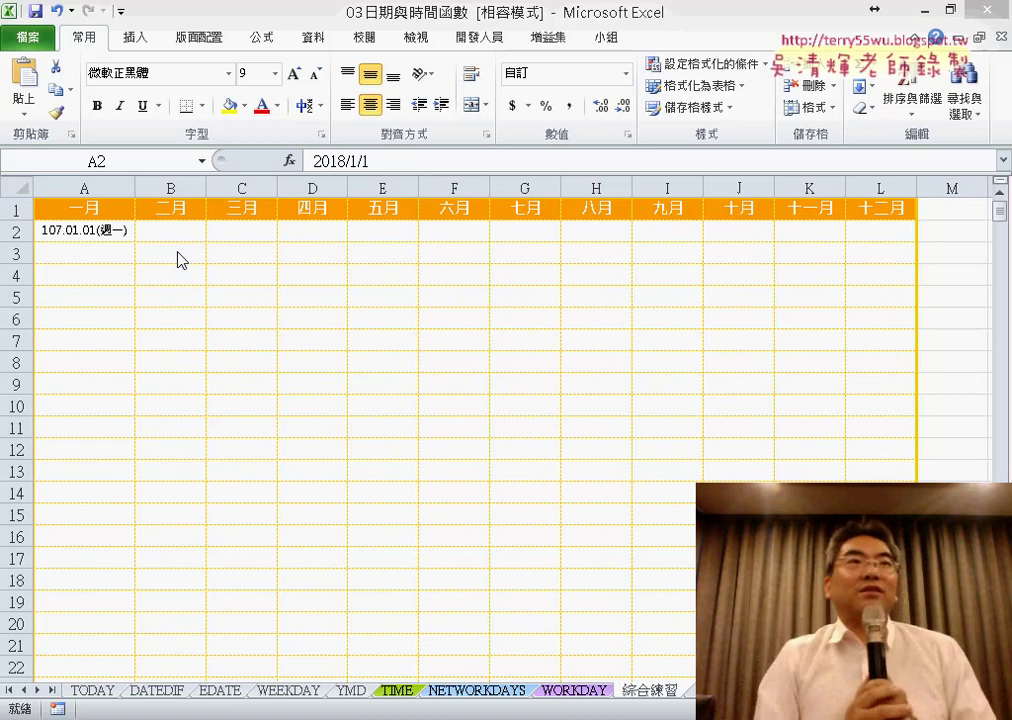
Step: Select the month header cells A2 and B2:L2, then reselect A2 to inspect its stored date
{"action": "left_click", "coordinate": [70, 231]}
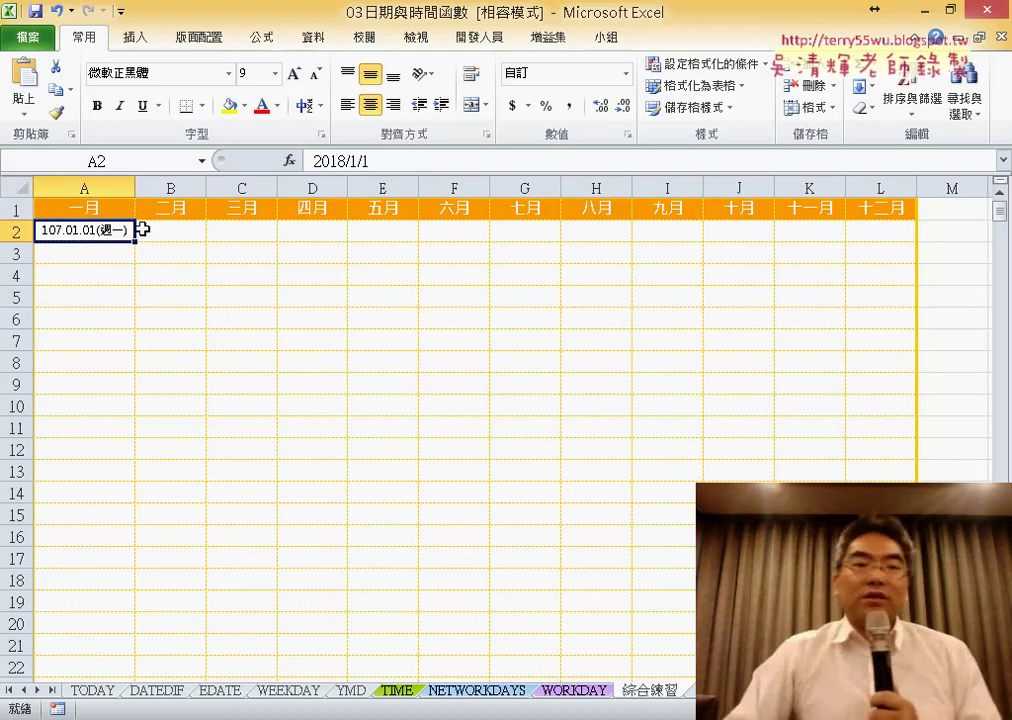
{"action": "scroll", "coordinate": [130, 536], "scroll_direction": "down", "scroll_amount": 1}
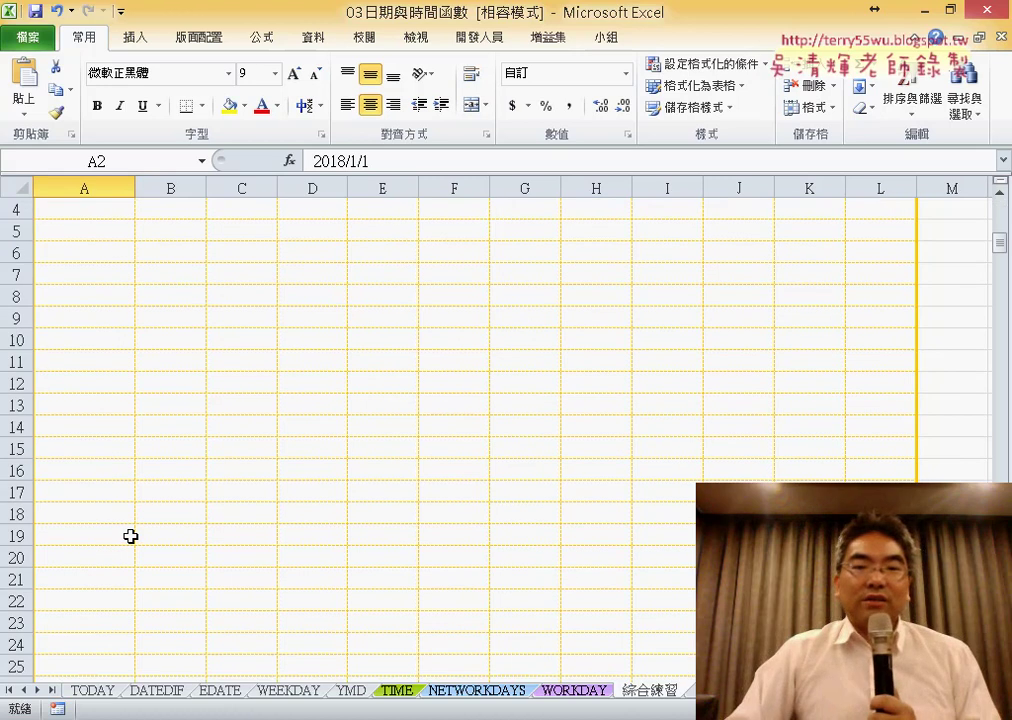
{"action": "scroll", "coordinate": [130, 536], "scroll_direction": "up", "scroll_amount": 1}
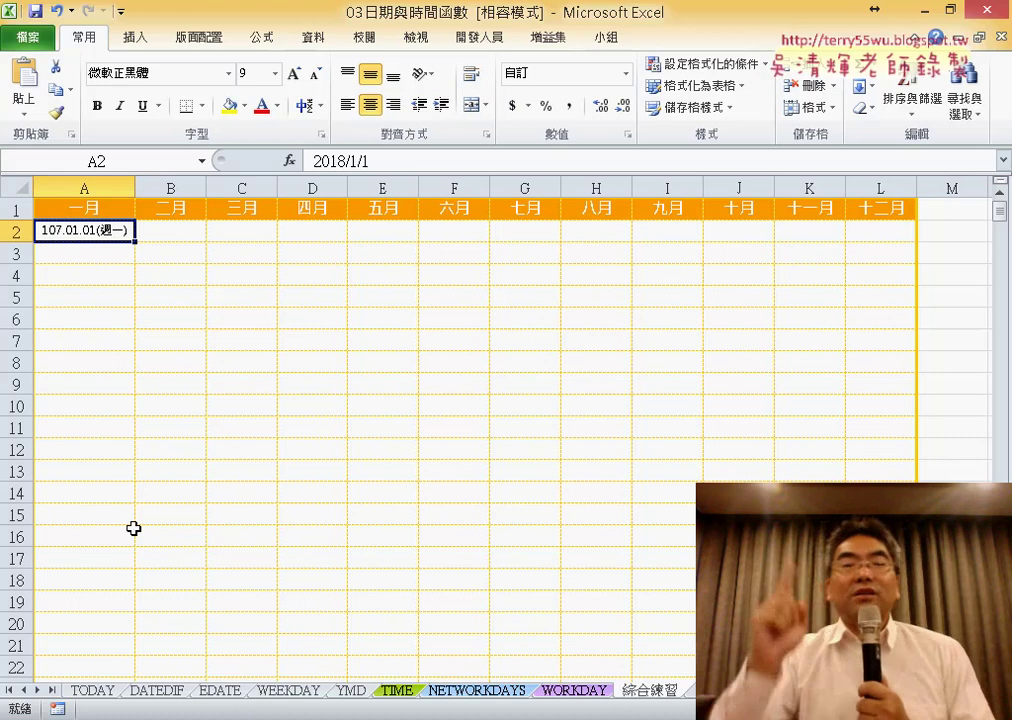
{"action": "left_click_drag", "start_coordinate": [176, 232], "coordinate": [871, 240]}
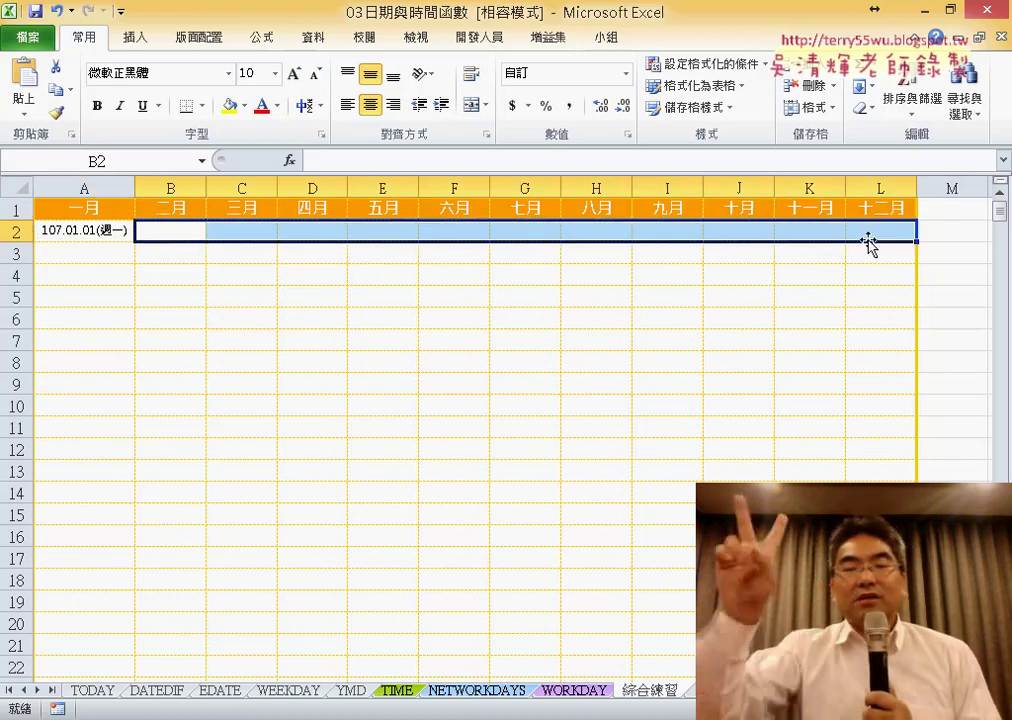
{"action": "left_click", "coordinate": [92, 253]}
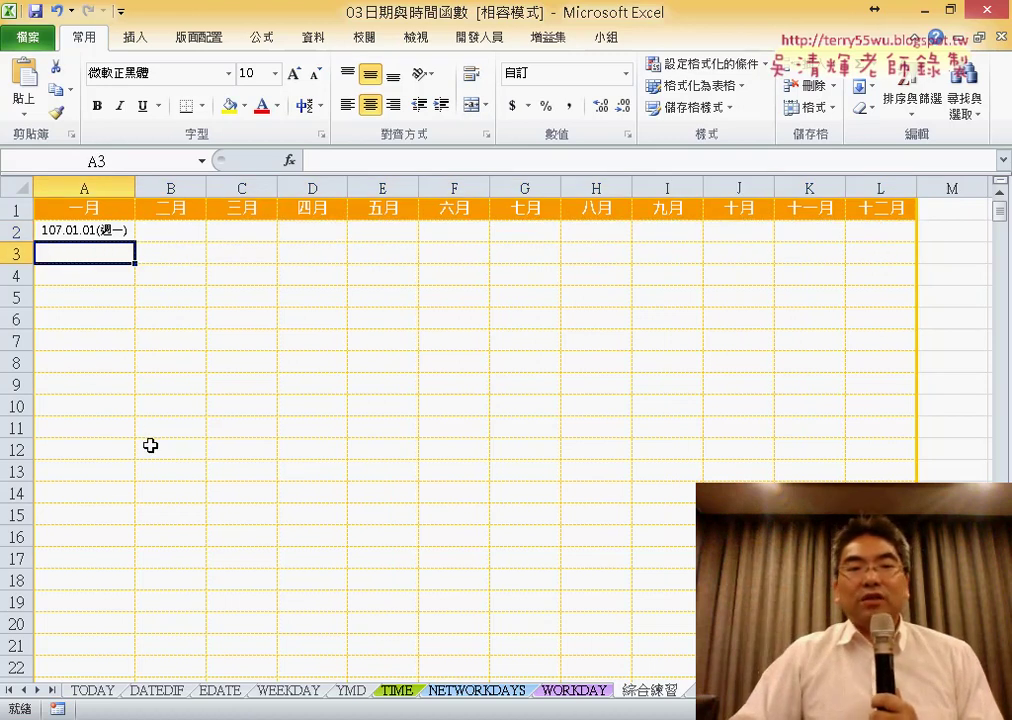
{"action": "scroll", "coordinate": [150, 445], "scroll_direction": "down", "scroll_amount": 2}
{"action": "scroll", "coordinate": [159, 419], "scroll_direction": "up", "scroll_amount": 2}
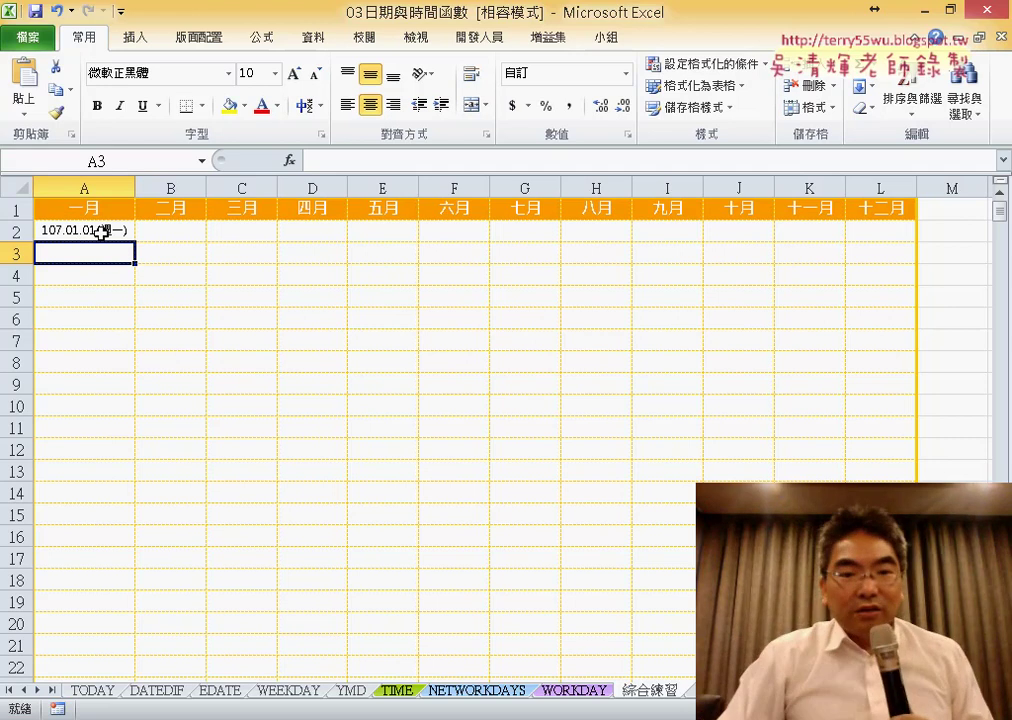
{"action": "scroll", "coordinate": [400, 400], "scroll_direction": "up", "scroll_amount": 2}
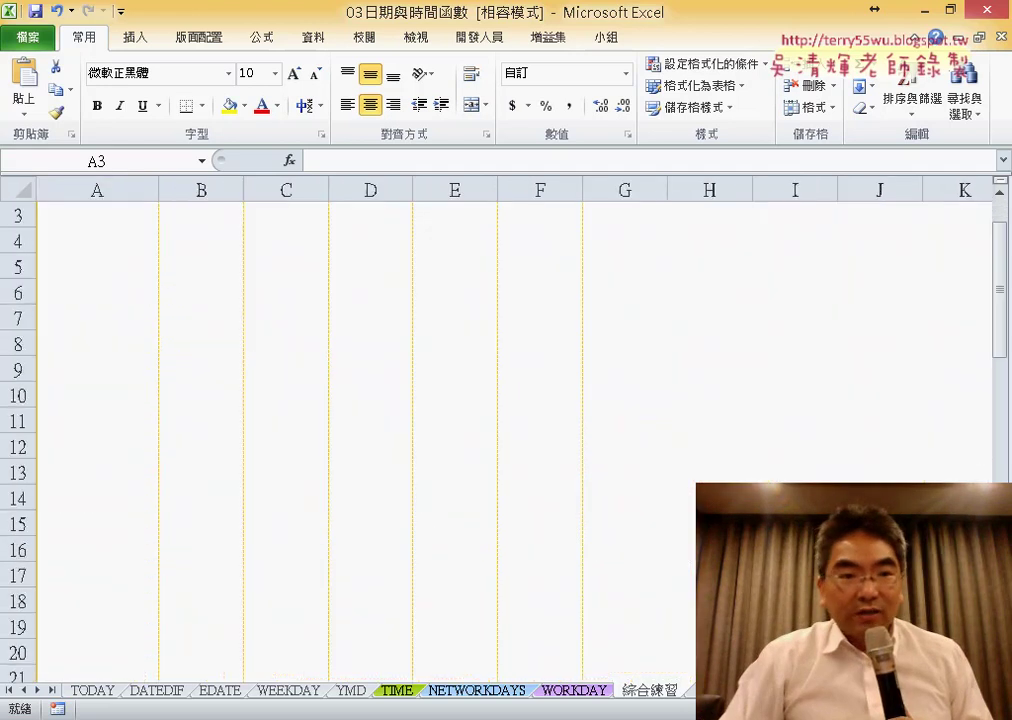
{"action": "left_click", "coordinate": [117, 237]}
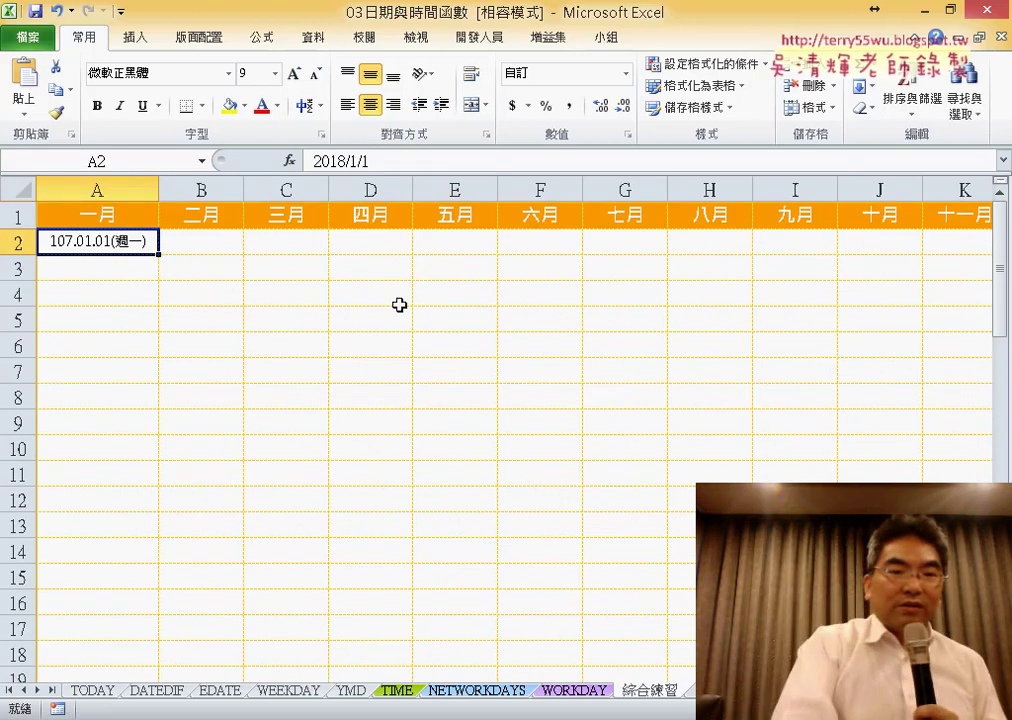
Step: Annotate A2's stored value 2018/1/1 for emphasis, then re-confirm A2 unchanged
{"action": "mouse_move", "coordinate": [355, 178]}
{"action": "left_mouse_down"}
{"action": "mouse_move", "coordinate": [289, 162]}
{"action": "mouse_move", "coordinate": [358, 182]}
{"action": "left_mouse_up"}
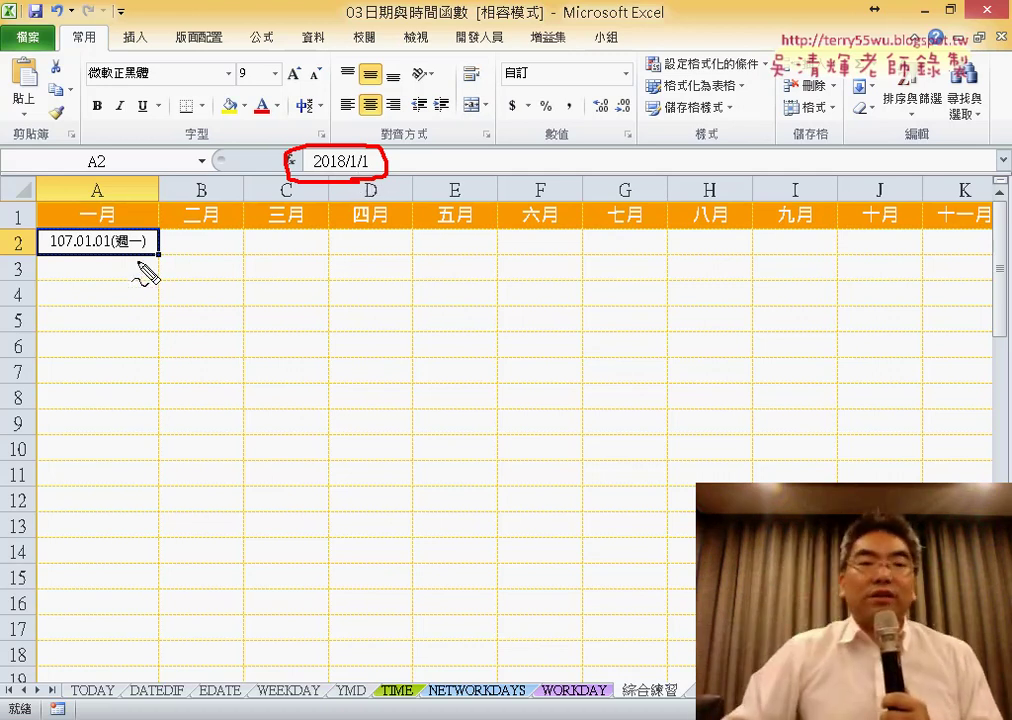
{"action": "left_click_drag", "start_coordinate": [140, 262], "coordinate": [154, 222]}
{"action": "mouse_move", "coordinate": [268, 157]}
{"action": "left_mouse_down"}
{"action": "mouse_move", "coordinate": [112, 215]}
{"action": "mouse_move", "coordinate": [145, 200]}
{"action": "left_mouse_up"}
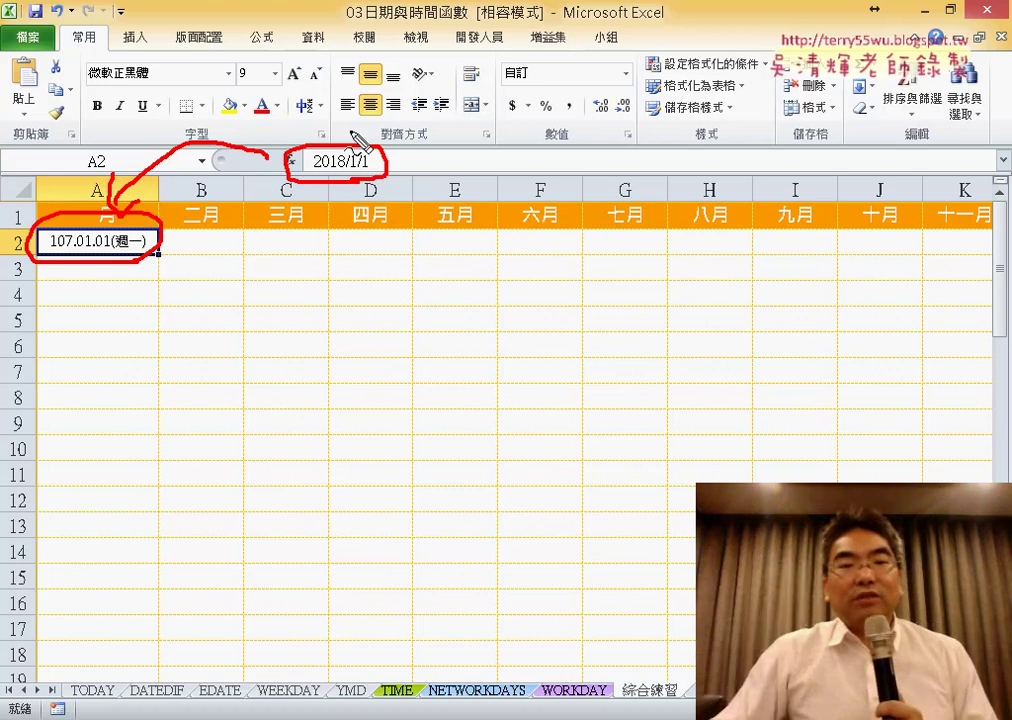
{"action": "left_click_drag", "start_coordinate": [370, 118], "coordinate": [340, 192]}
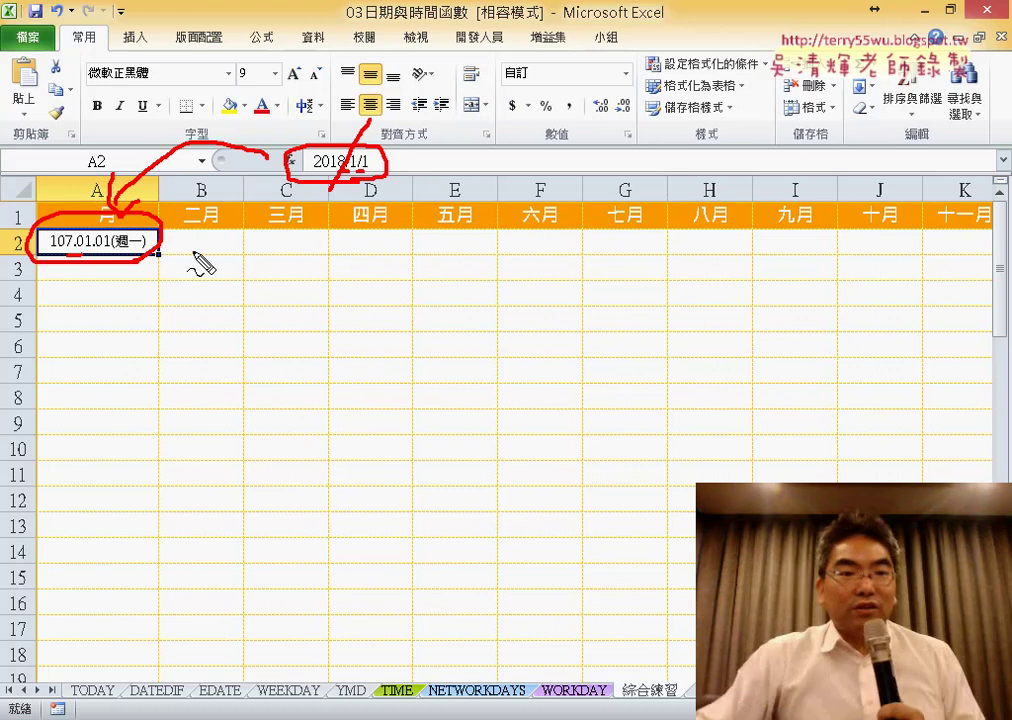
{"action": "key", "text": "Escape"}
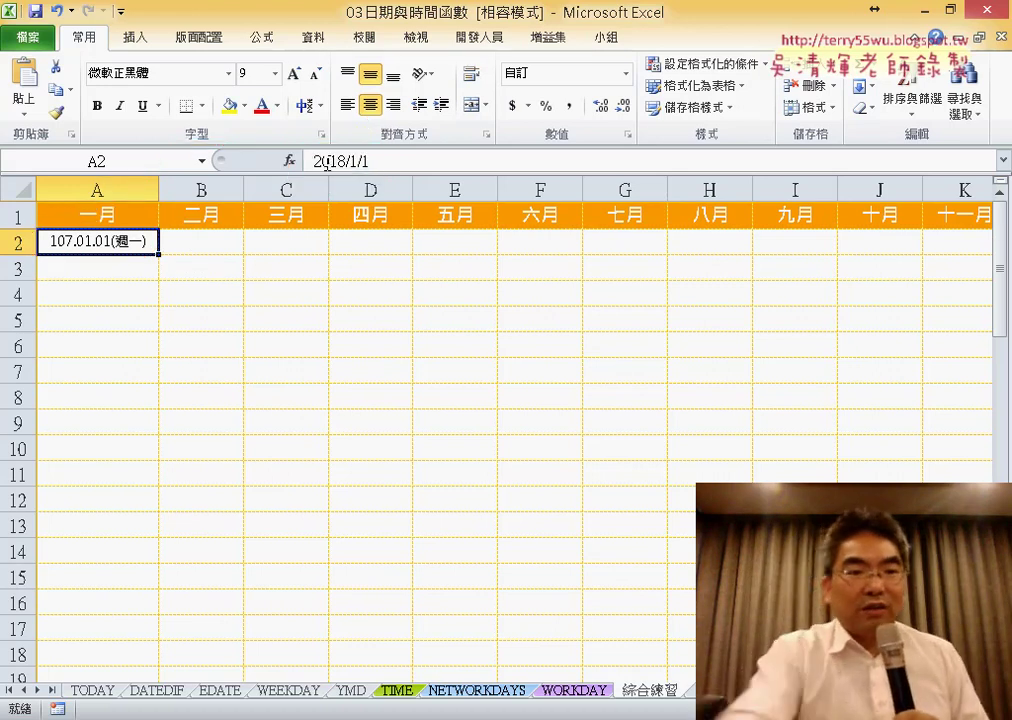
{"action": "left_click", "coordinate": [371, 159]}
{"action": "left_click_drag", "start_coordinate": [371, 159], "coordinate": [313, 160]}
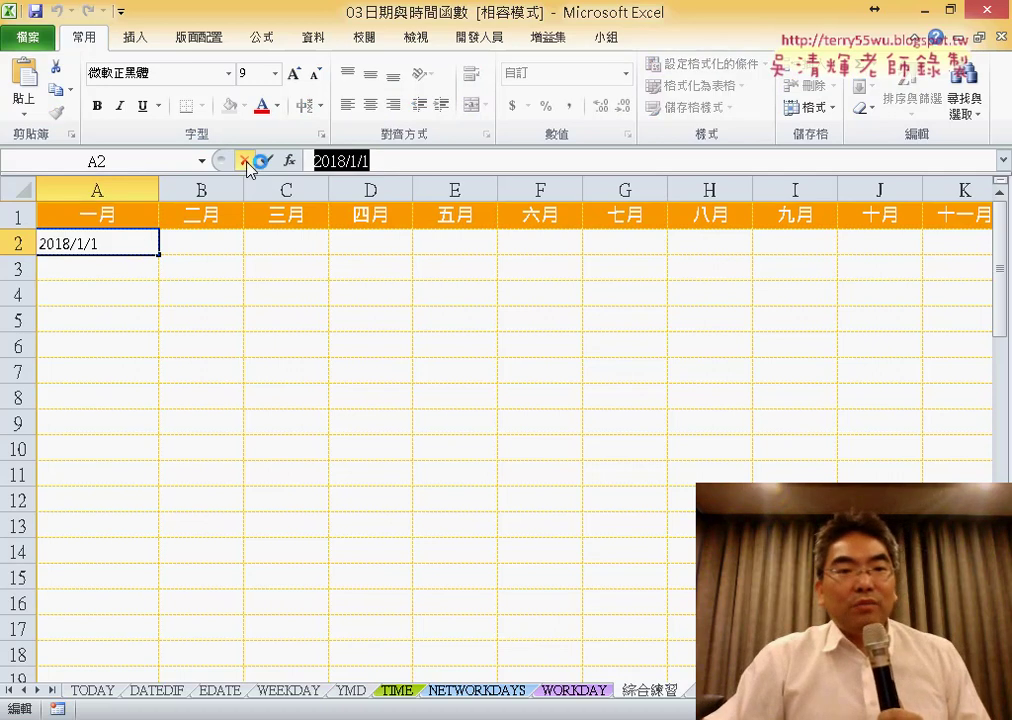
{"action": "left_click", "coordinate": [266, 160]}
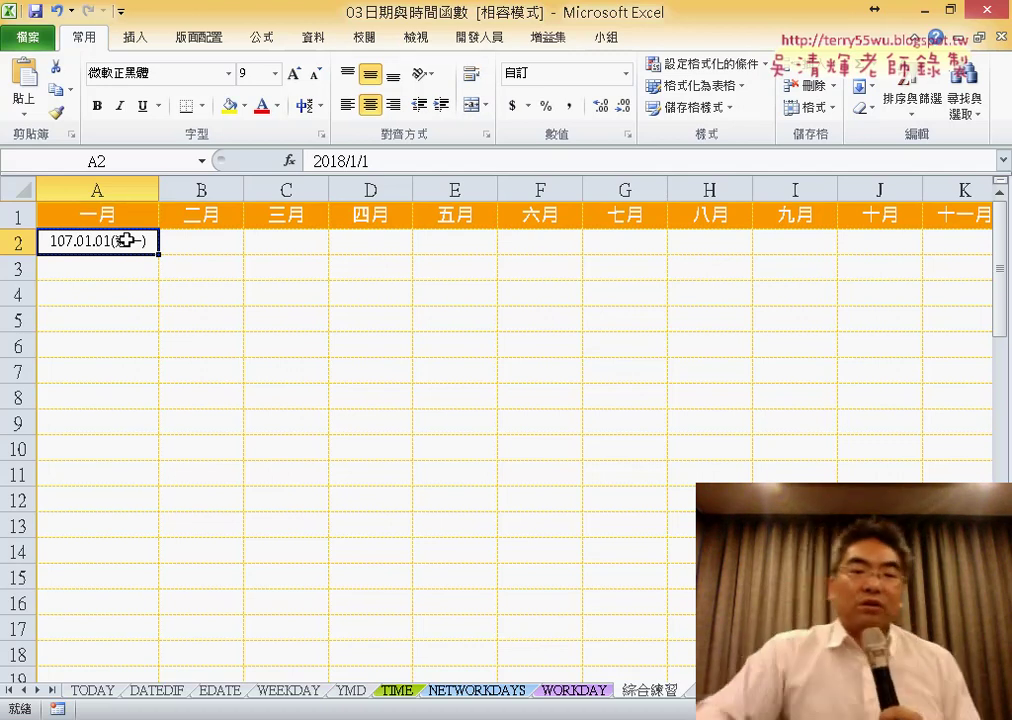
Step: Go to the TODAY sheet, widen column C and select C3
{"action": "left_click", "coordinate": [93, 691]}
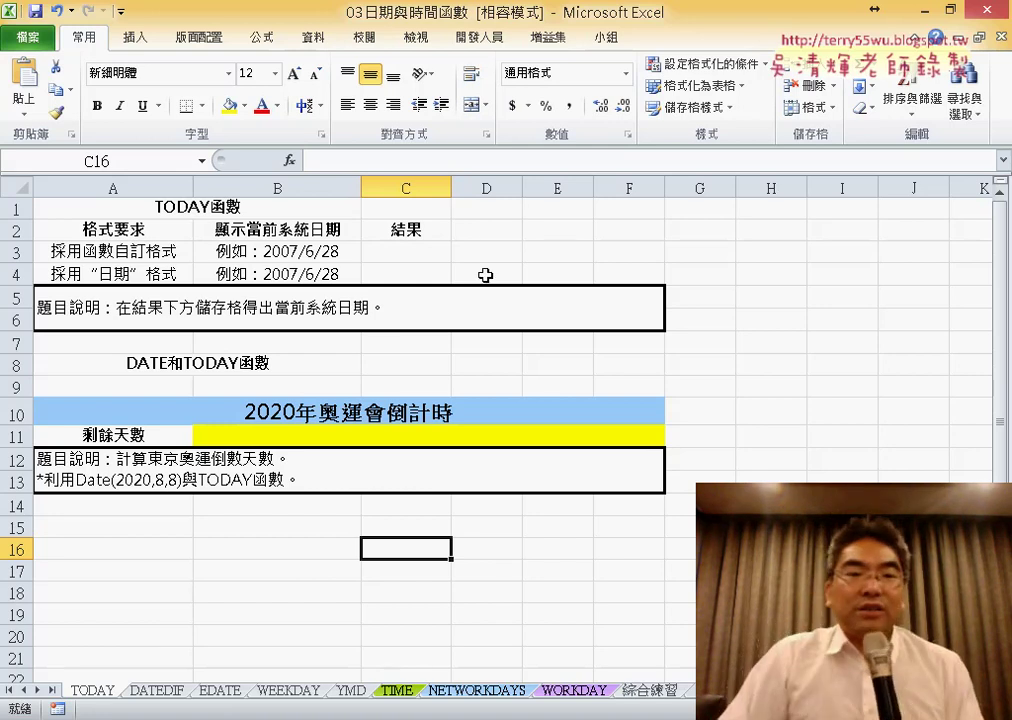
{"action": "left_click_drag", "start_coordinate": [451, 188], "coordinate": [535, 188]}
{"action": "left_click", "coordinate": [468, 249]}
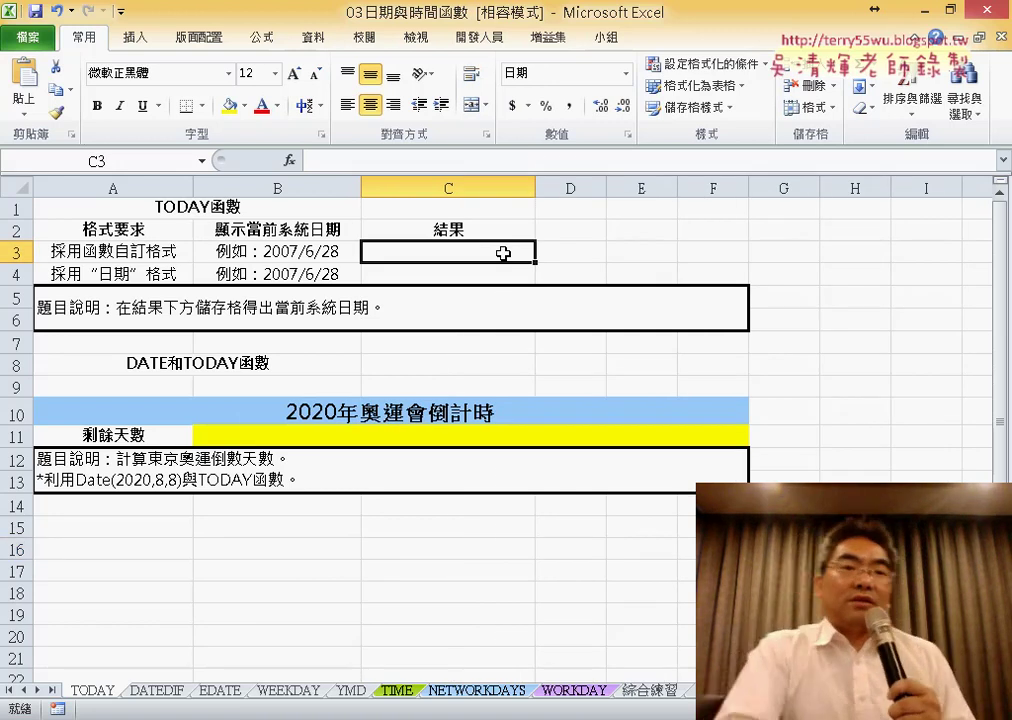
Step: Insert =TODAY() from the 日期及時間 category into C3, showing 2017/5/26, and widen column C
{"action": "left_click", "coordinate": [290, 162]}
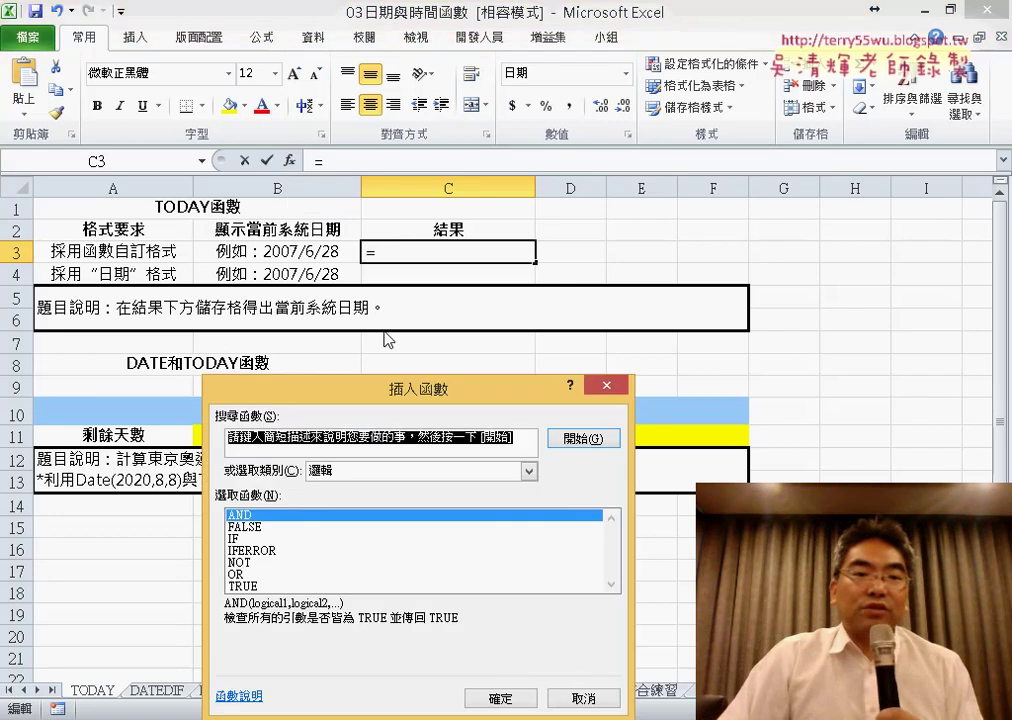
{"action": "left_click_drag", "start_coordinate": [448, 400], "coordinate": [759, 90]}
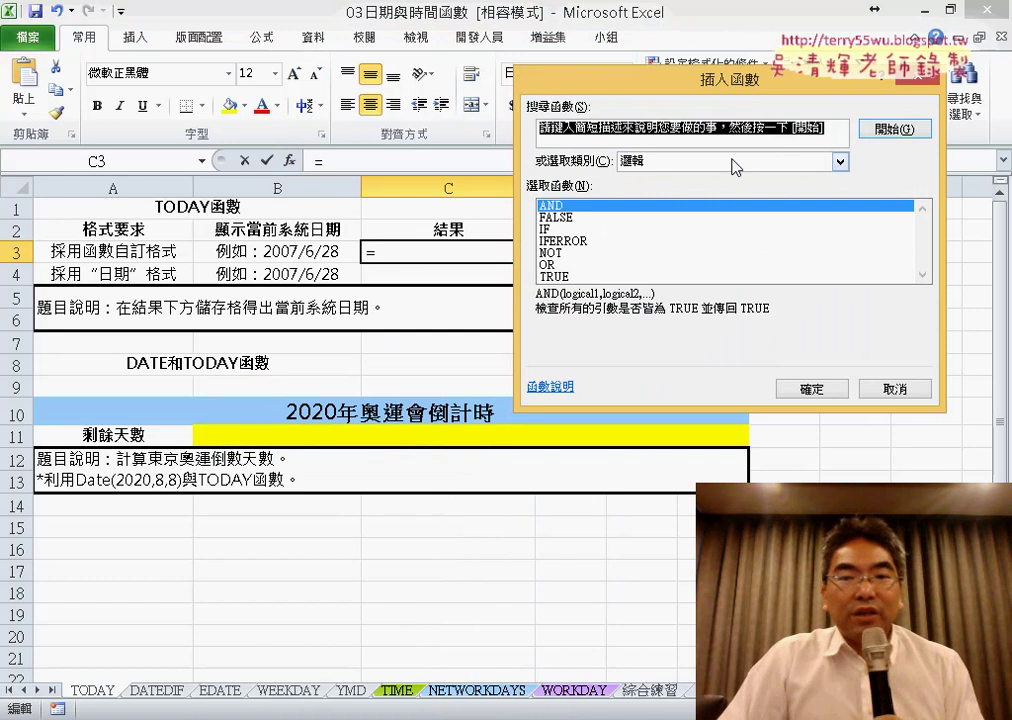
{"action": "left_click", "coordinate": [735, 162]}
{"action": "left_click", "coordinate": [735, 219]}
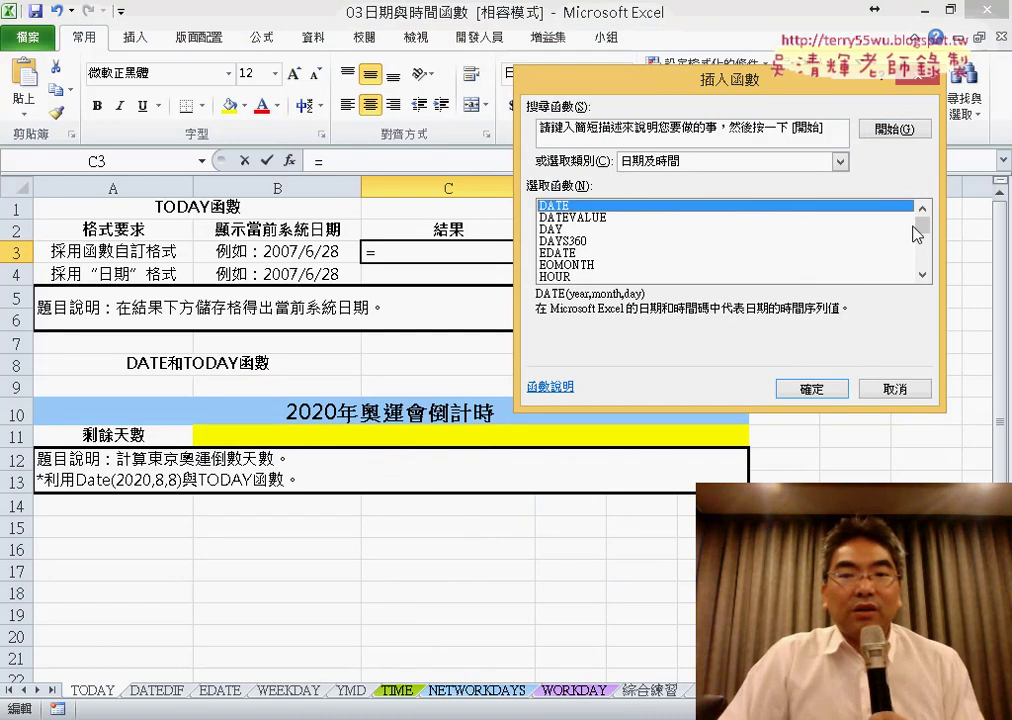
{"action": "left_click_drag", "start_coordinate": [923, 224], "coordinate": [927, 274]}
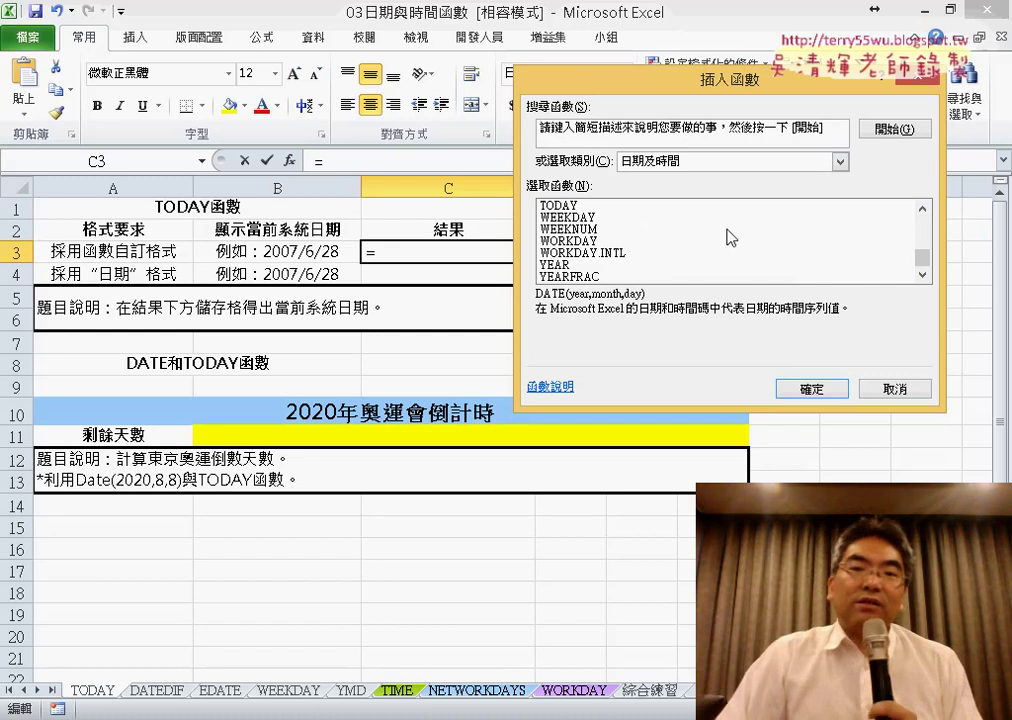
{"action": "left_click", "coordinate": [580, 206]}
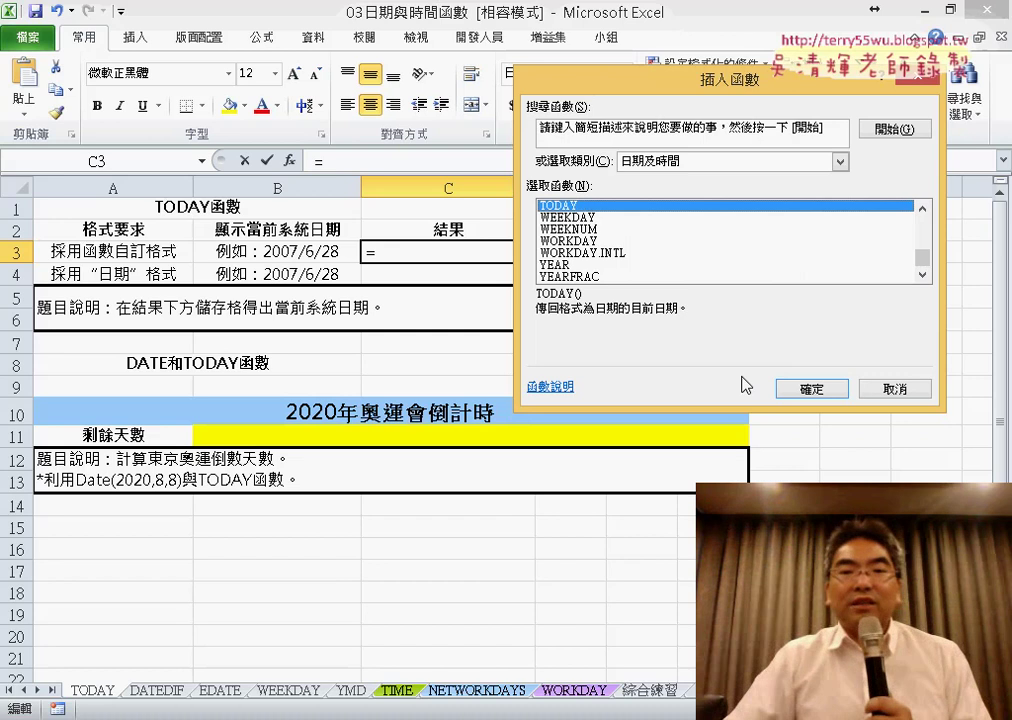
{"action": "left_click", "coordinate": [829, 391]}
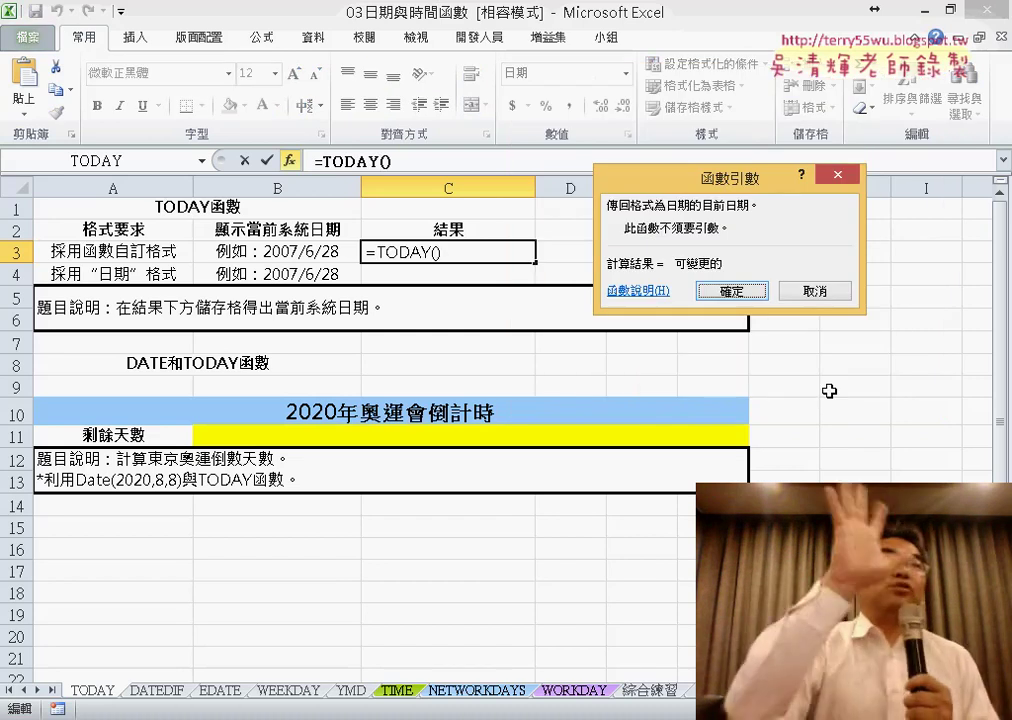
{"action": "left_click", "coordinate": [733, 291]}
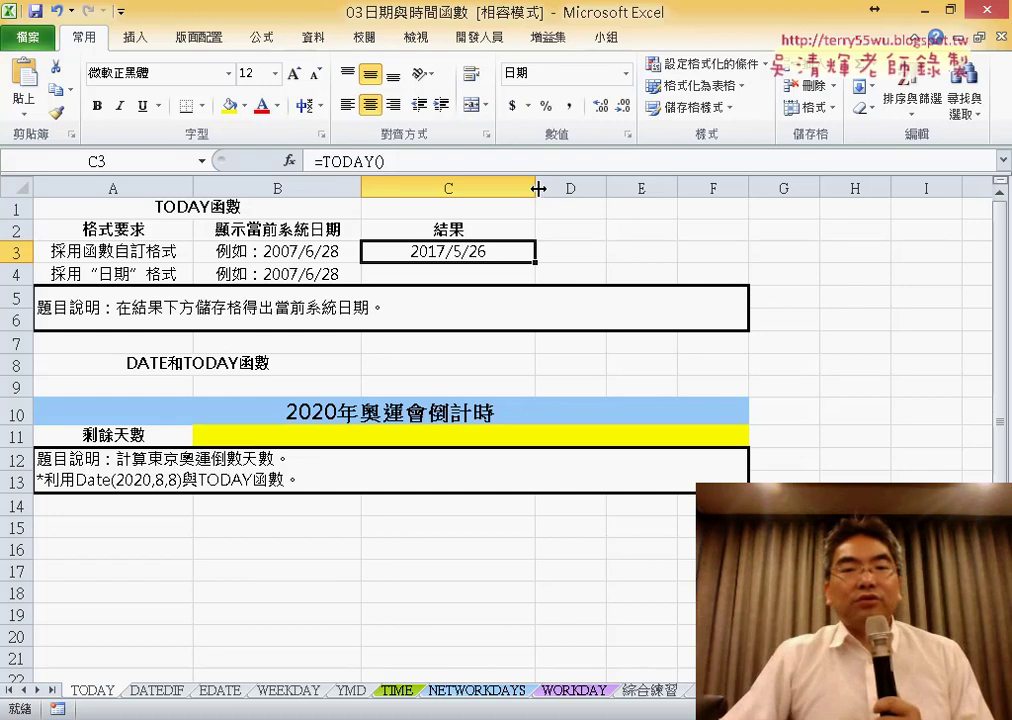
{"action": "left_click_drag", "start_coordinate": [538, 188], "coordinate": [556, 189]}
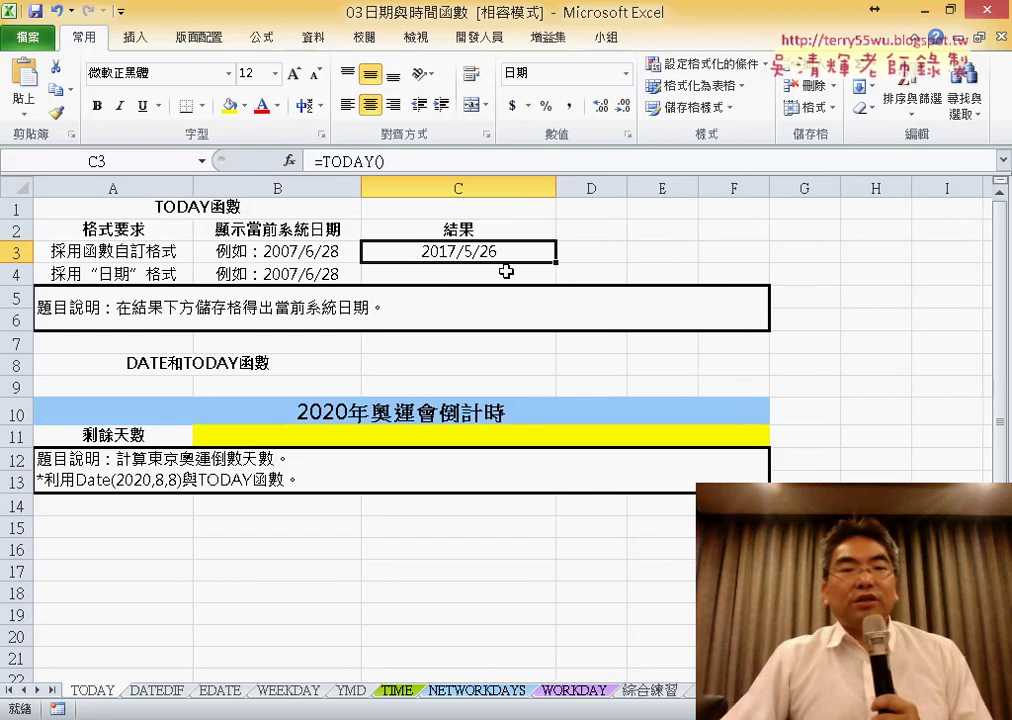
Step: Insert =NOW() into C4 through the function dialog, displaying 2017/5/26
{"action": "left_click", "coordinate": [506, 271]}
{"action": "left_click", "coordinate": [289, 160]}
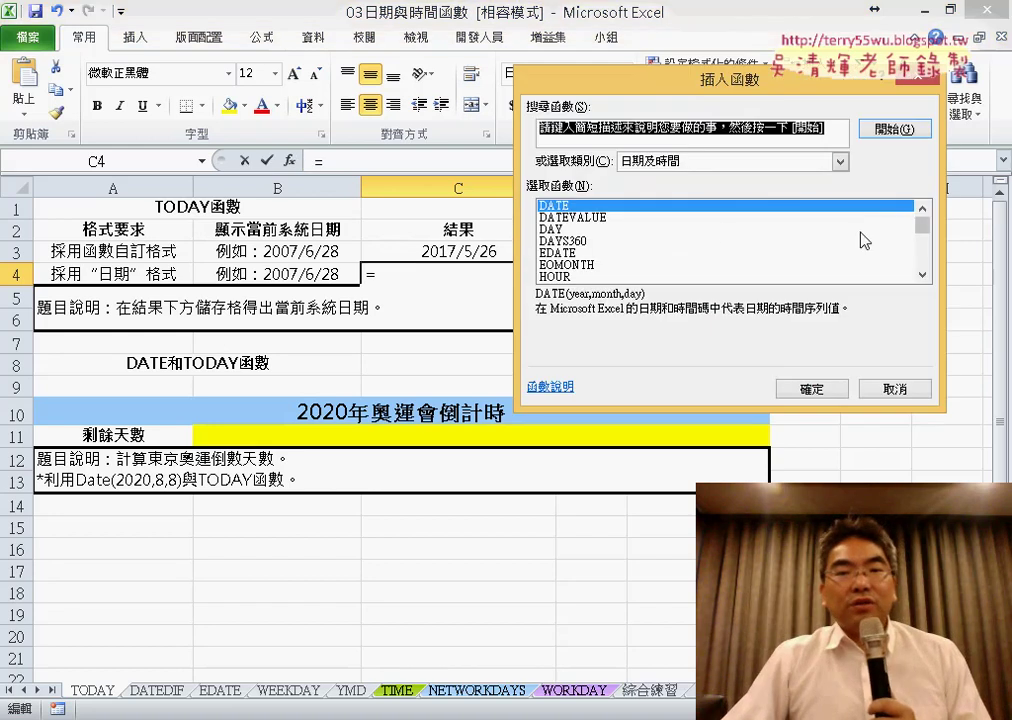
{"action": "left_click", "coordinate": [922, 276]}
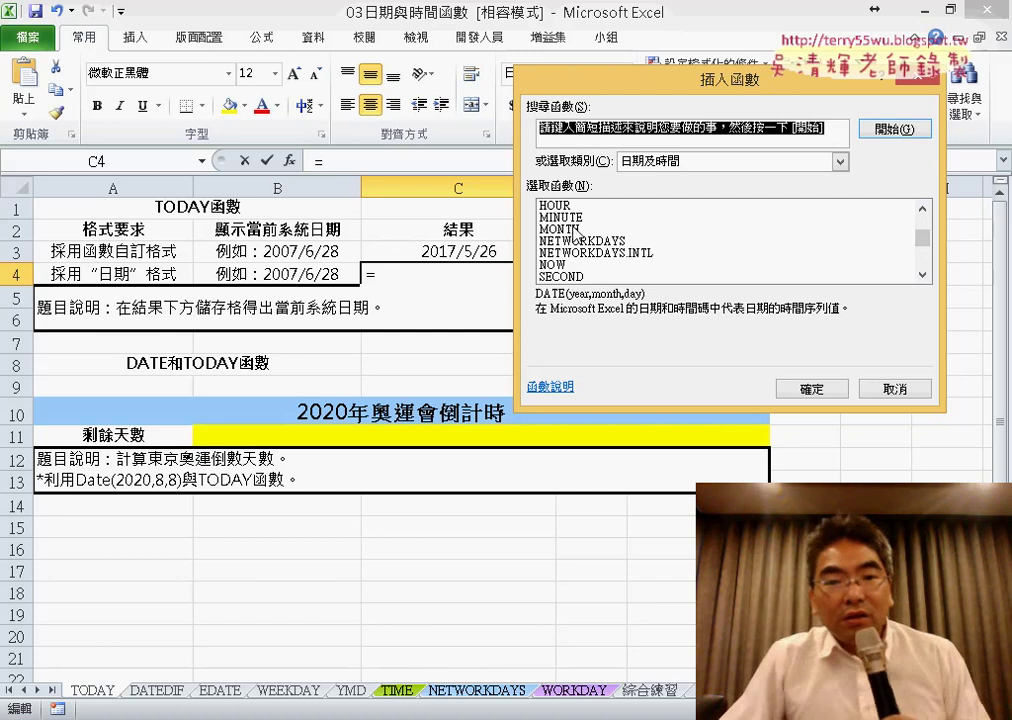
{"action": "left_click", "coordinate": [575, 266]}
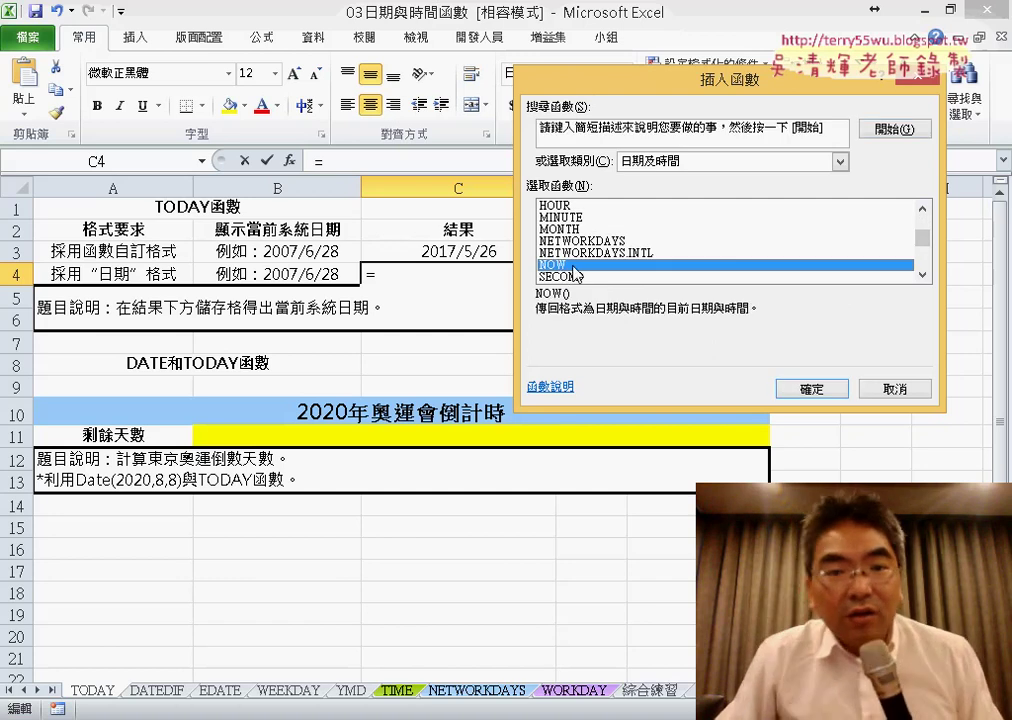
{"action": "left_click", "coordinate": [826, 387]}
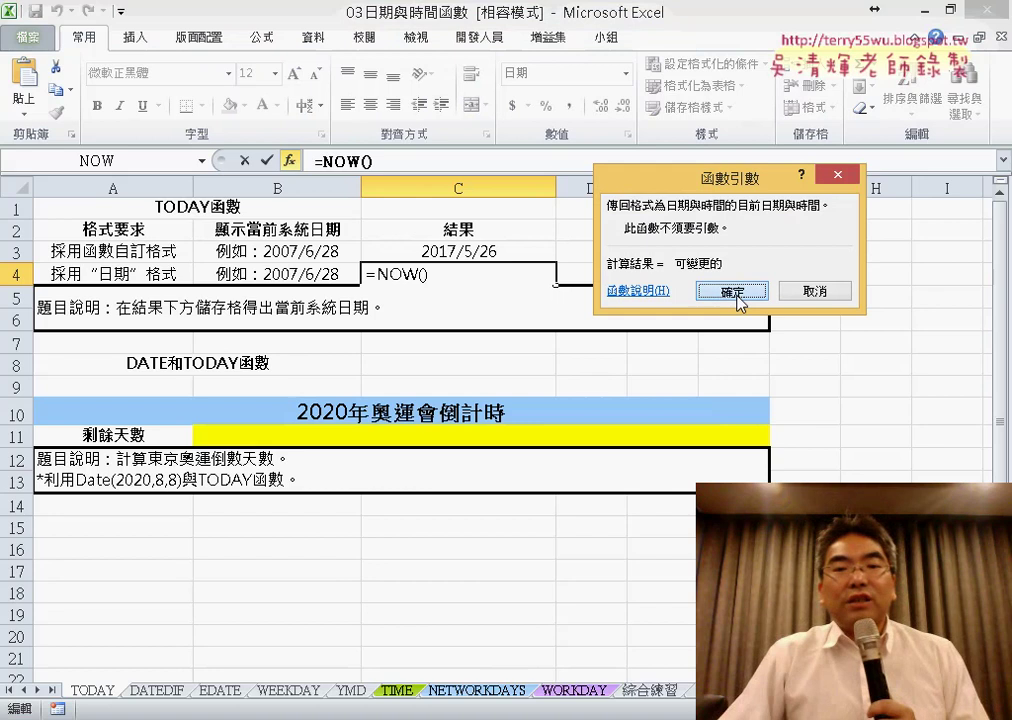
{"action": "left_click", "coordinate": [736, 294]}
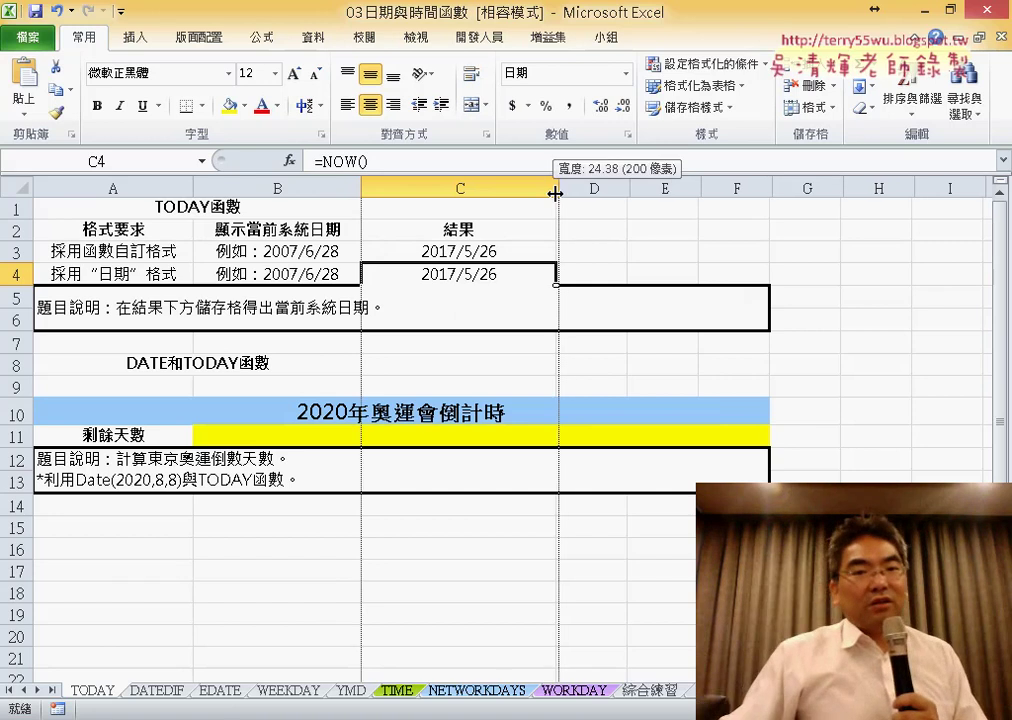
Step: Widen column C and give C3:C4 the 2001/3/14 1:30 PM date-time format
{"action": "left_click_drag", "start_coordinate": [557, 197], "coordinate": [678, 190]}
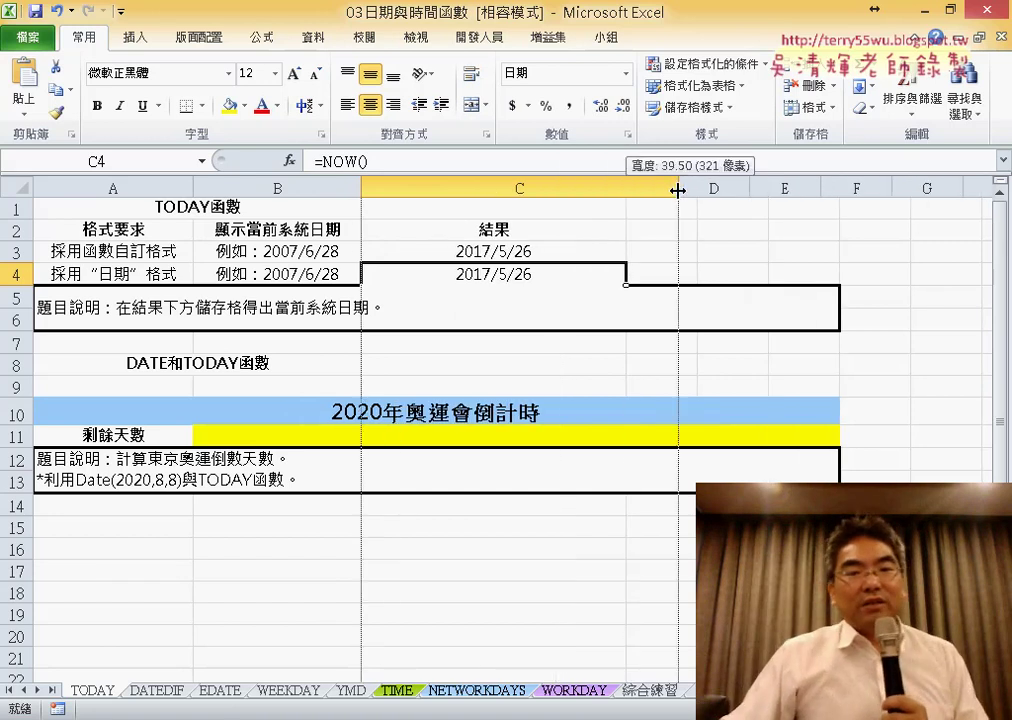
{"action": "left_click_drag", "start_coordinate": [492, 253], "coordinate": [525, 270]}
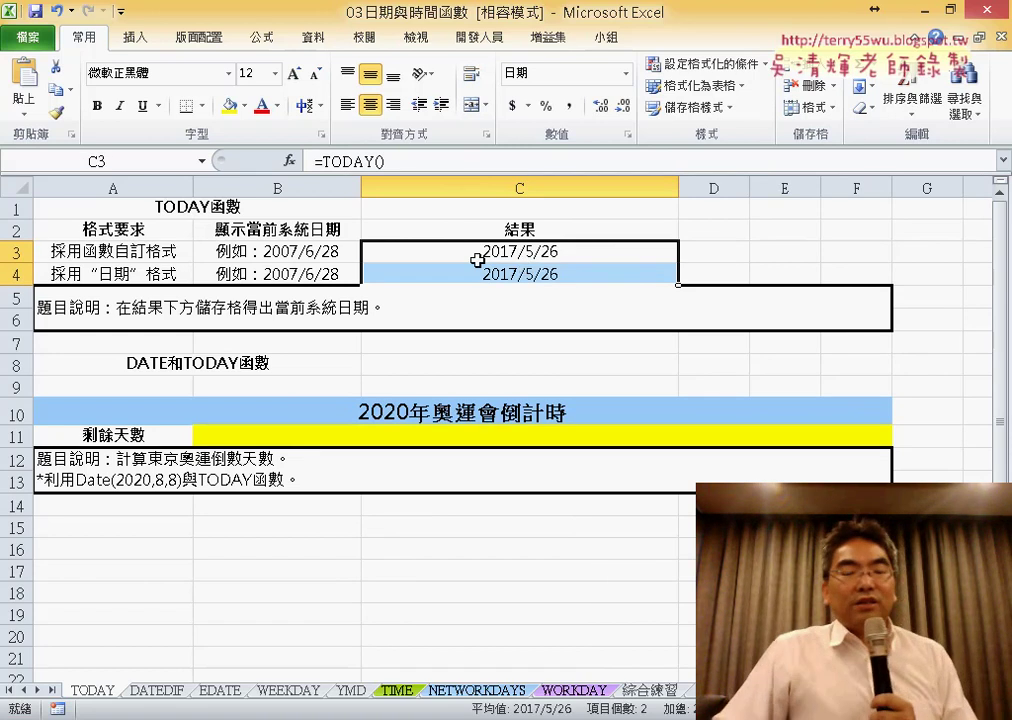
{"action": "right_click", "coordinate": [440, 254]}
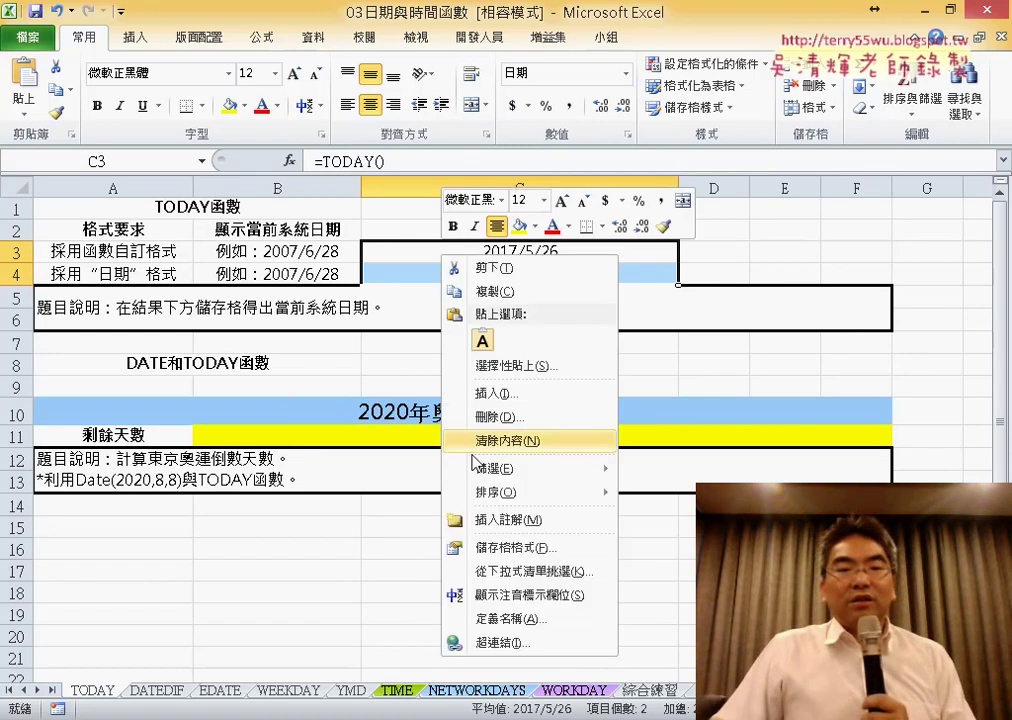
{"action": "left_click", "coordinate": [499, 547]}
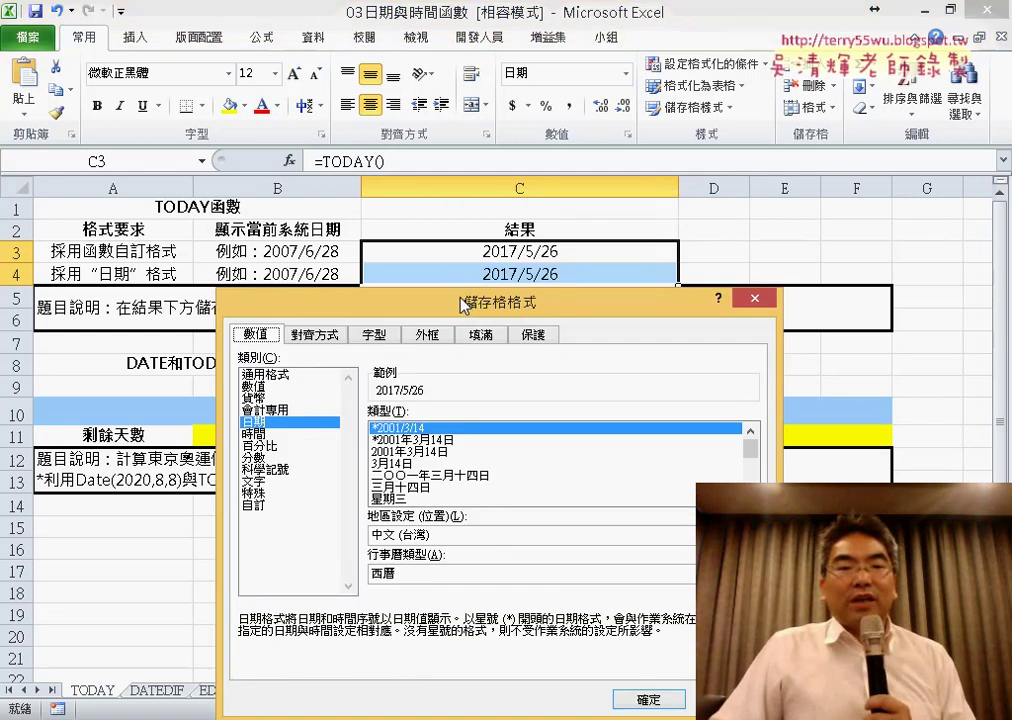
{"action": "left_click_drag", "start_coordinate": [463, 305], "coordinate": [475, 122]}
{"action": "left_click", "coordinate": [279, 252]}
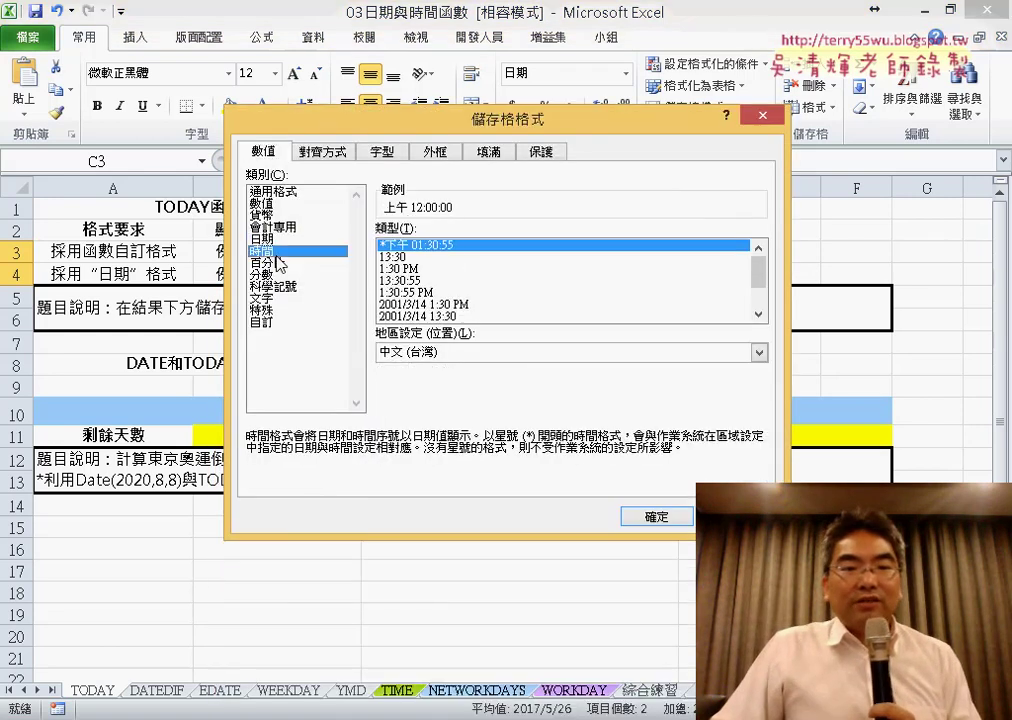
{"action": "left_click", "coordinate": [457, 304]}
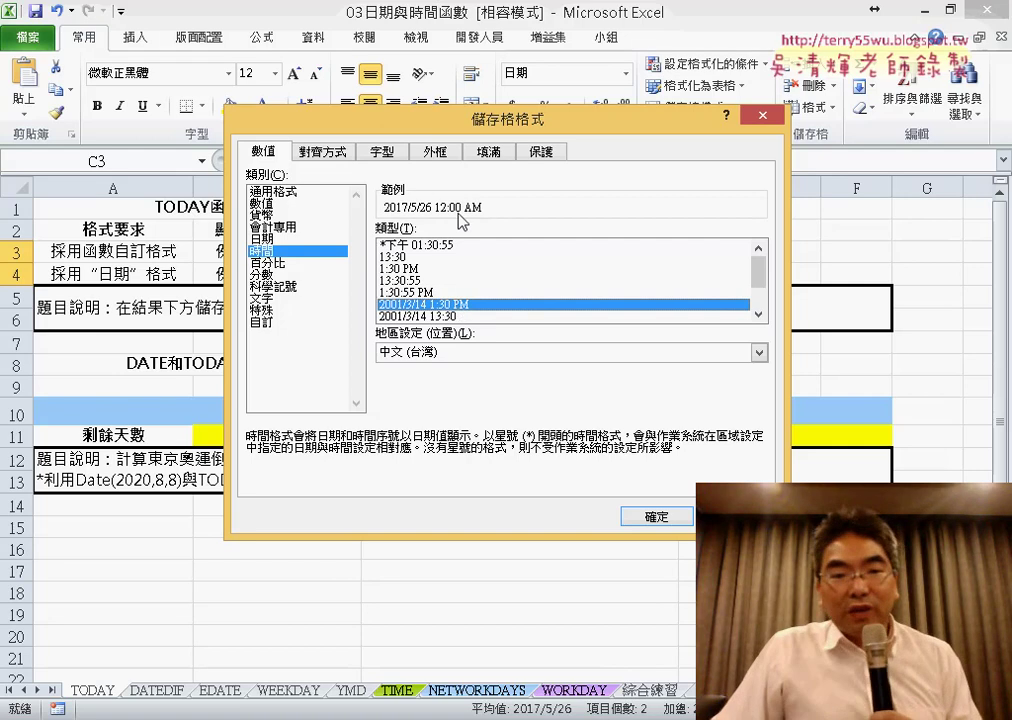
{"action": "left_click", "coordinate": [653, 516]}
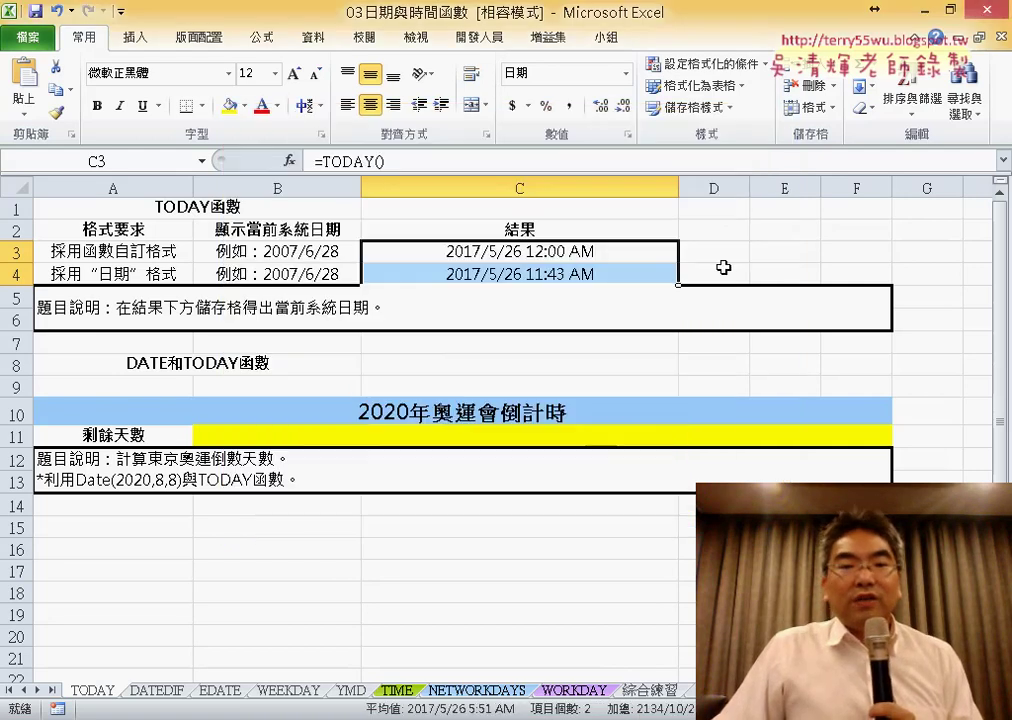
Step: Widen column C further to fit 2017/5/26 12:00 AM and 11:43 AM
{"action": "left_click_drag", "start_coordinate": [678, 188], "coordinate": [698, 188]}
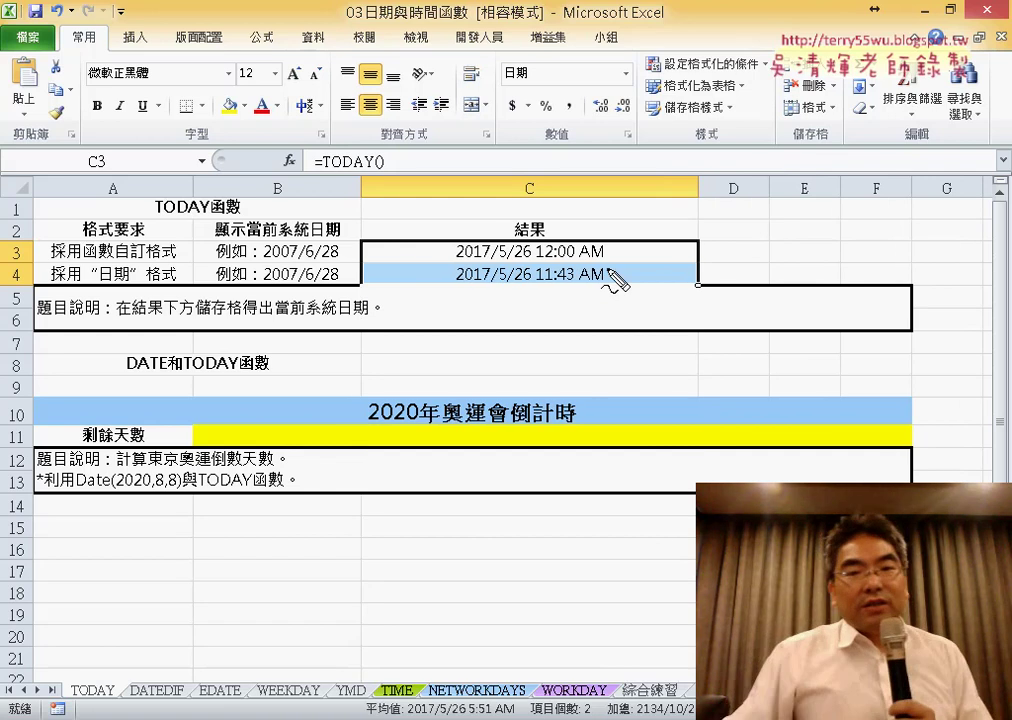
{"action": "left_click_drag", "start_coordinate": [572, 264], "coordinate": [607, 265]}
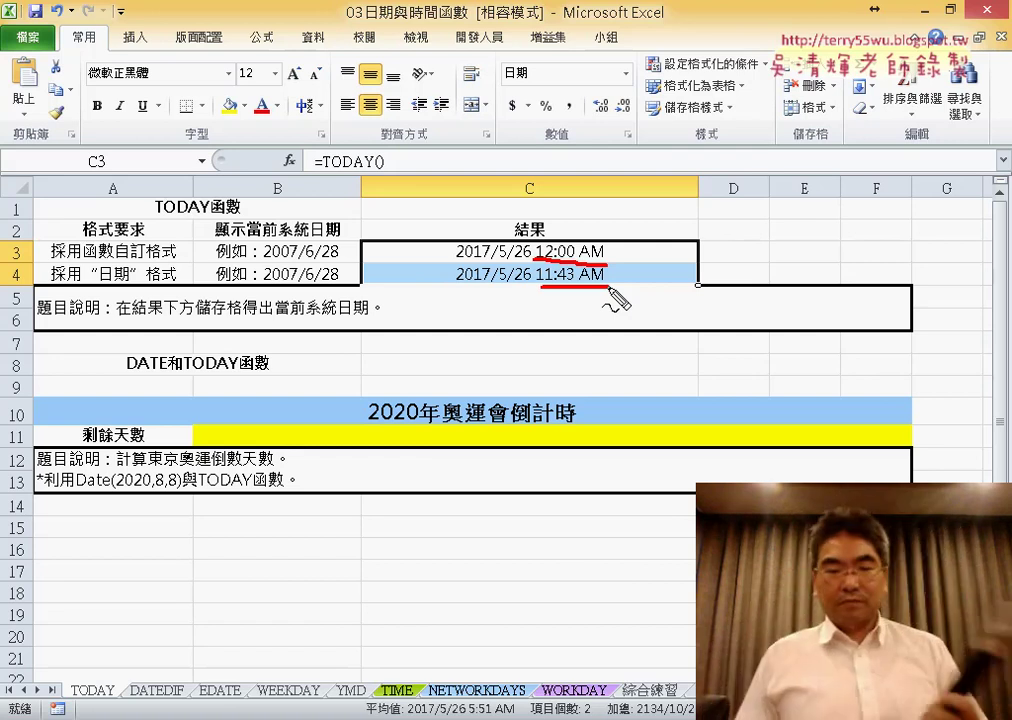
{"action": "key", "text": "Escape"}
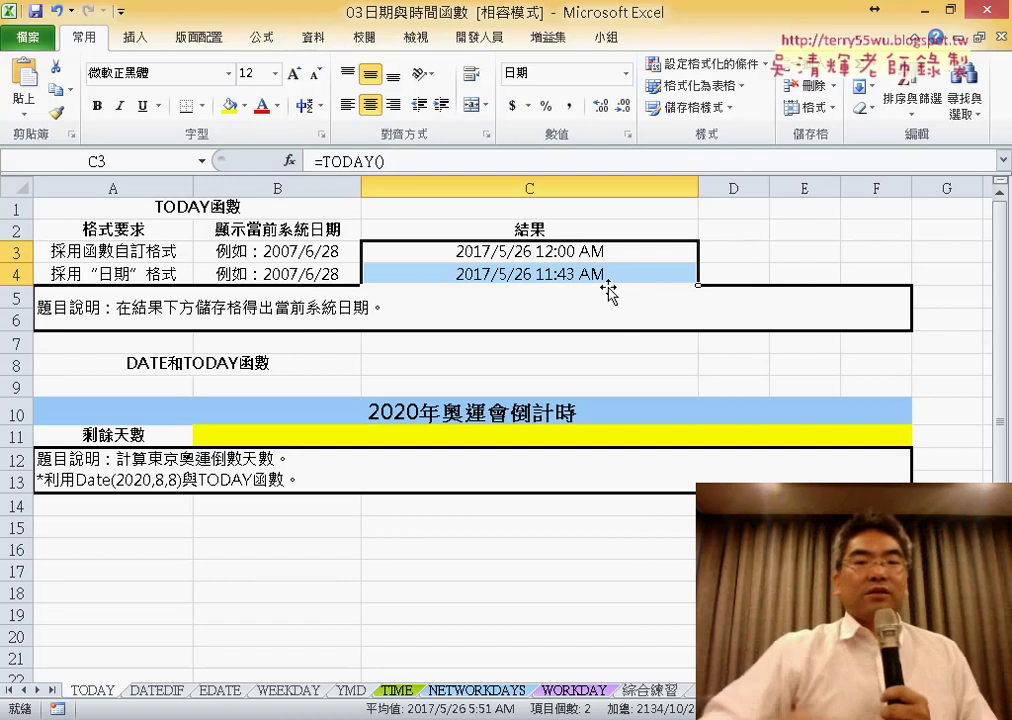
{"action": "left_click", "coordinate": [603, 256]}
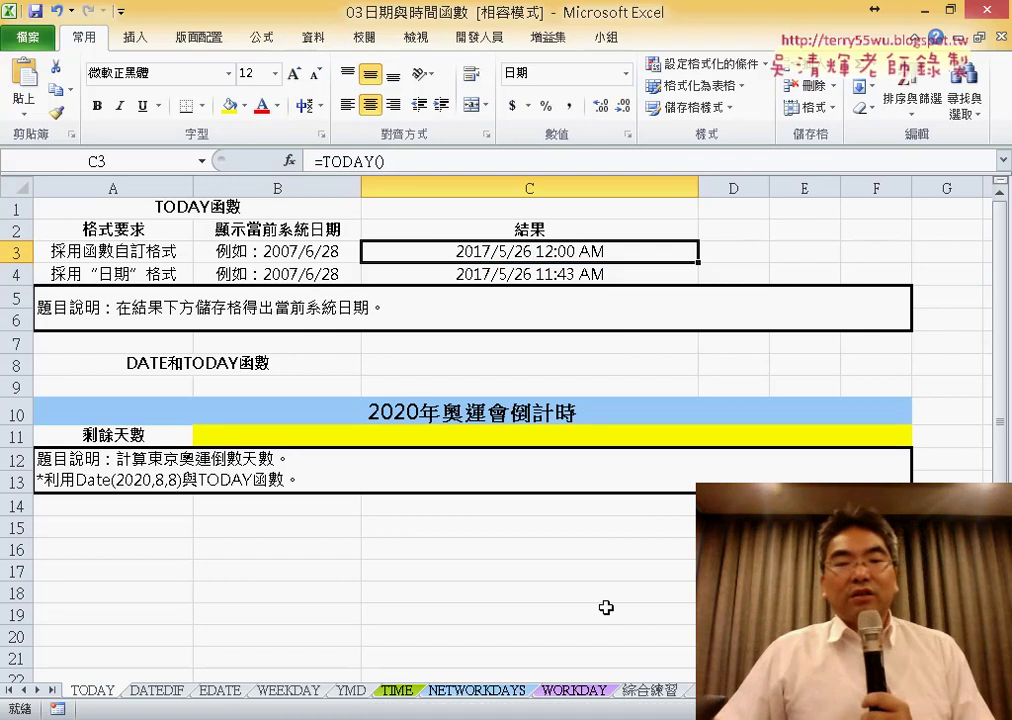
{"action": "left_click", "coordinate": [659, 693]}
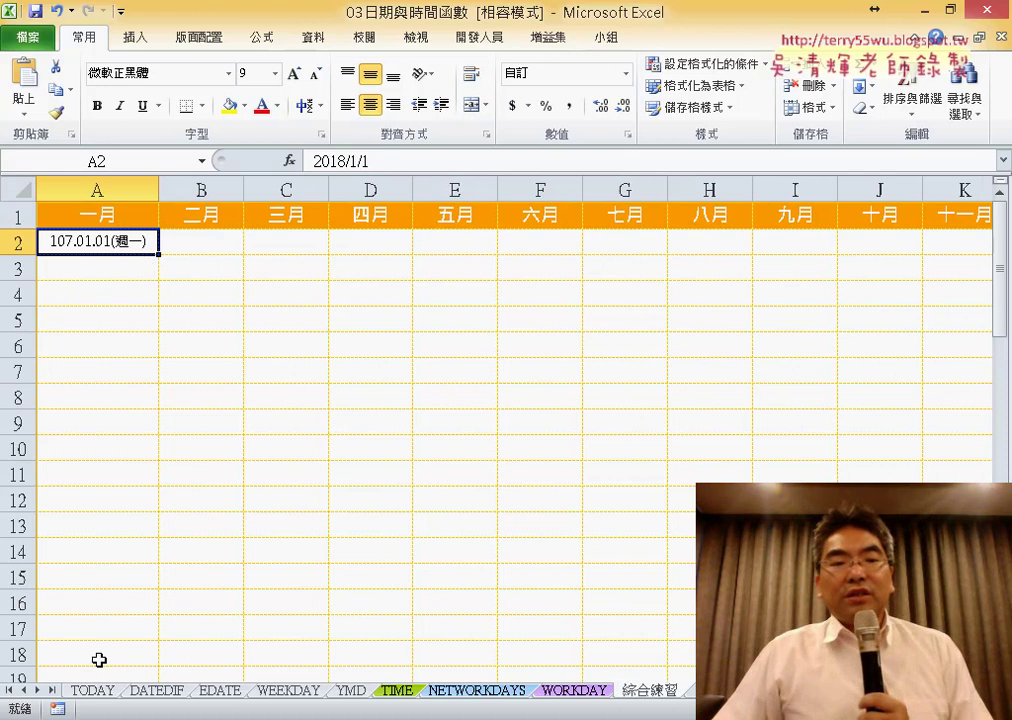
{"action": "left_click", "coordinate": [97, 692]}
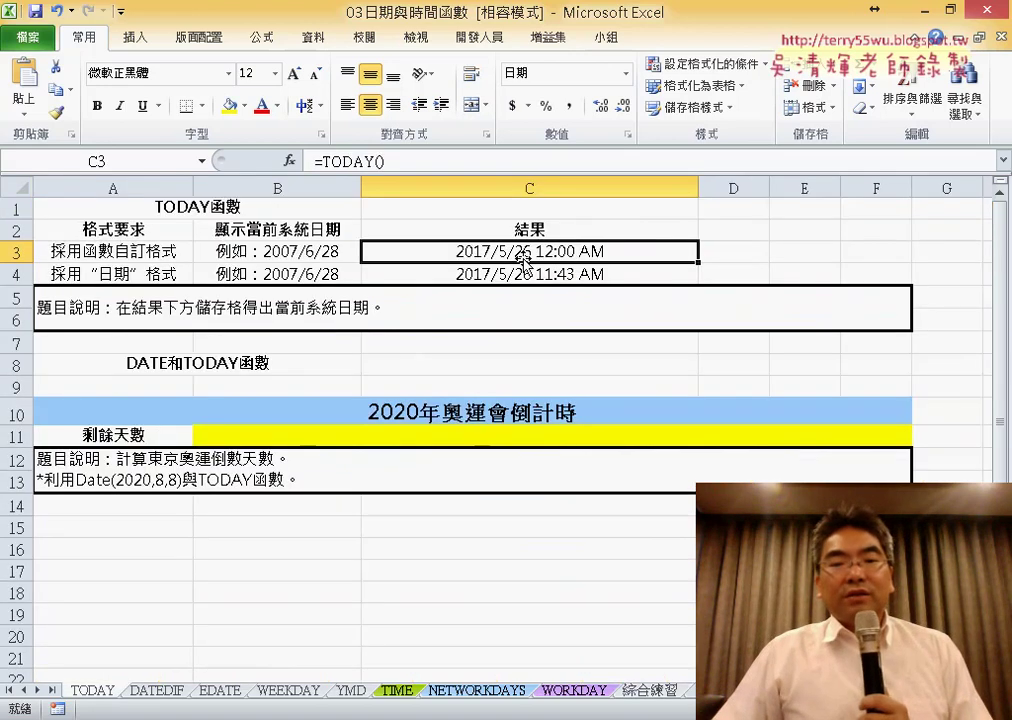
{"action": "left_click", "coordinate": [659, 692]}
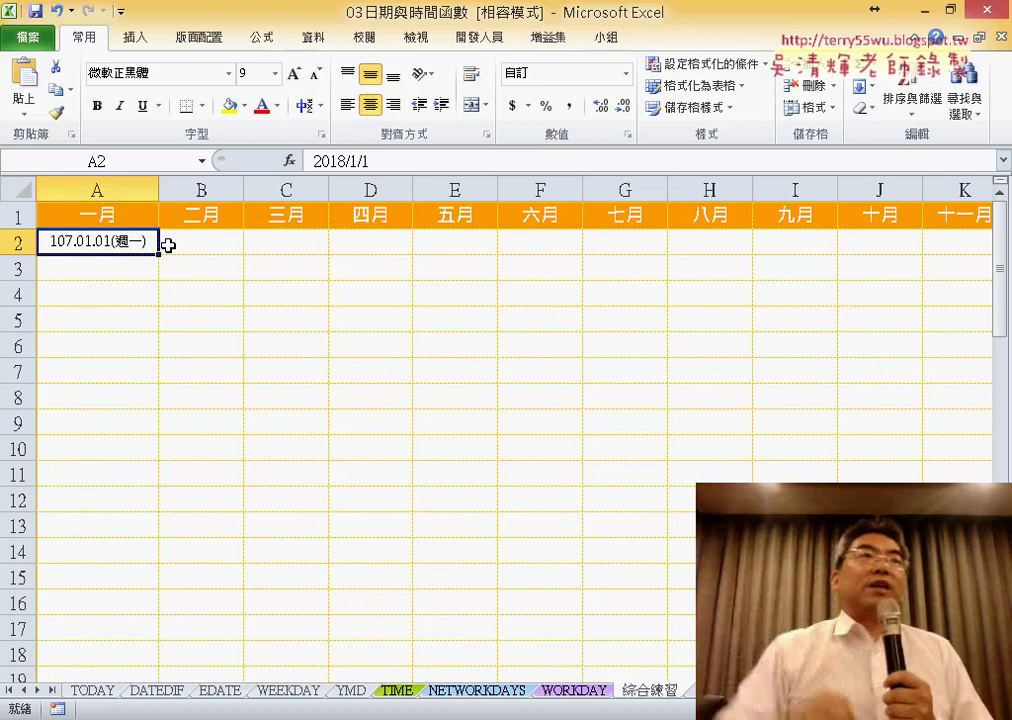
{"action": "left_click", "coordinate": [93, 690]}
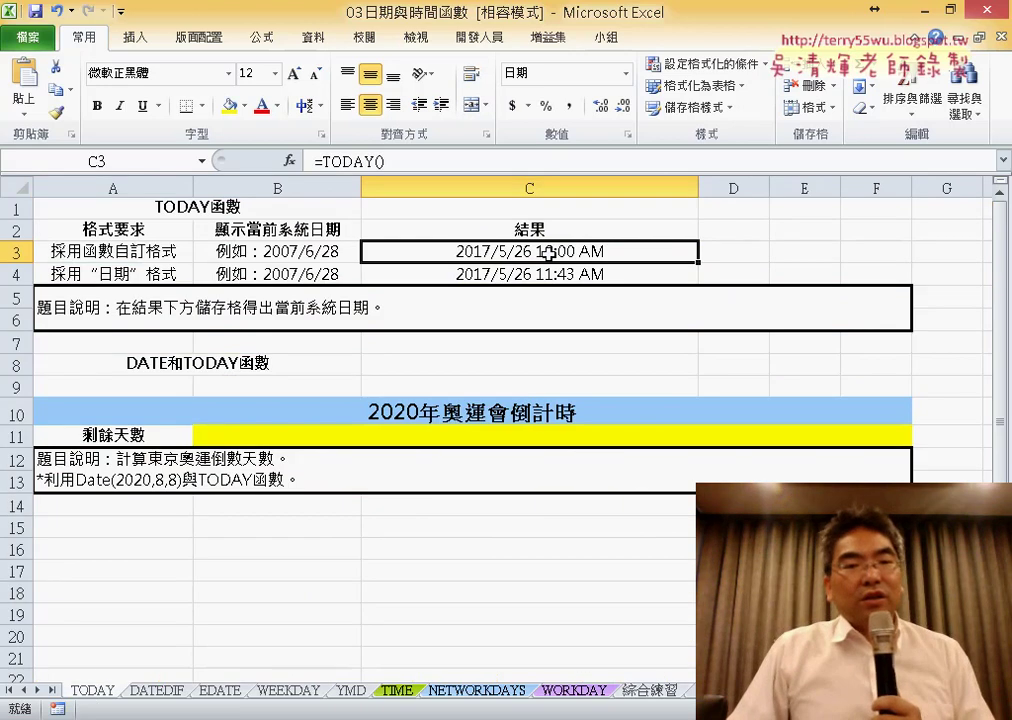
Step: Format C3 with the 中華民國曆 calendar and 90/3/14 date type, previewing 106/5/26
{"action": "right_click", "coordinate": [488, 251]}
{"action": "left_click", "coordinate": [540, 542]}
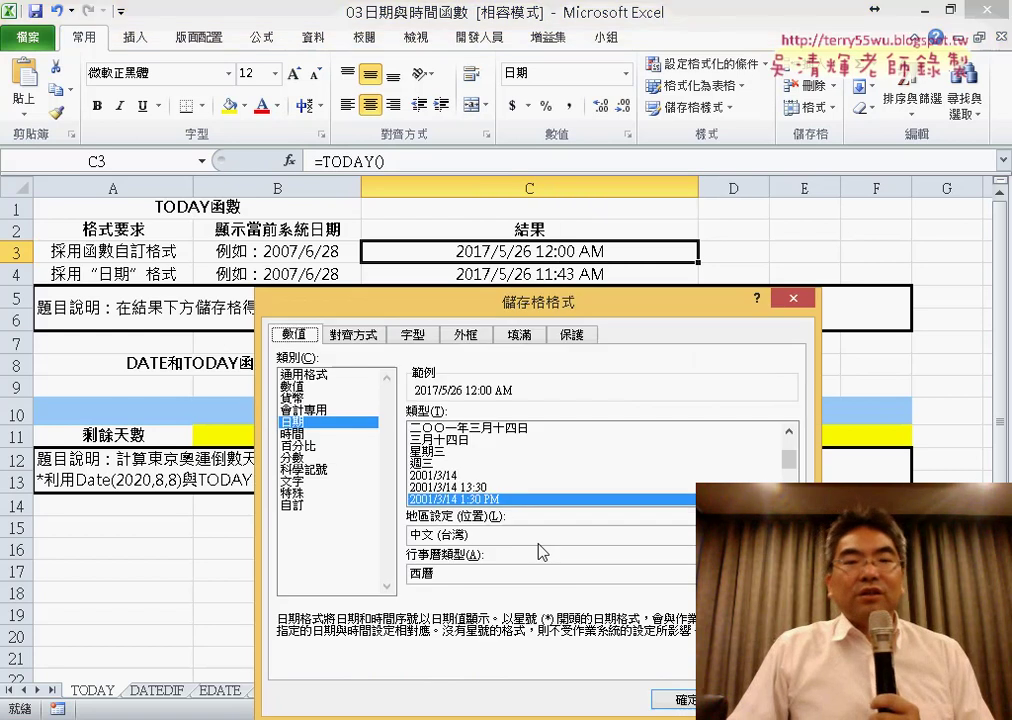
{"action": "left_click_drag", "start_coordinate": [490, 313], "coordinate": [390, 92]}
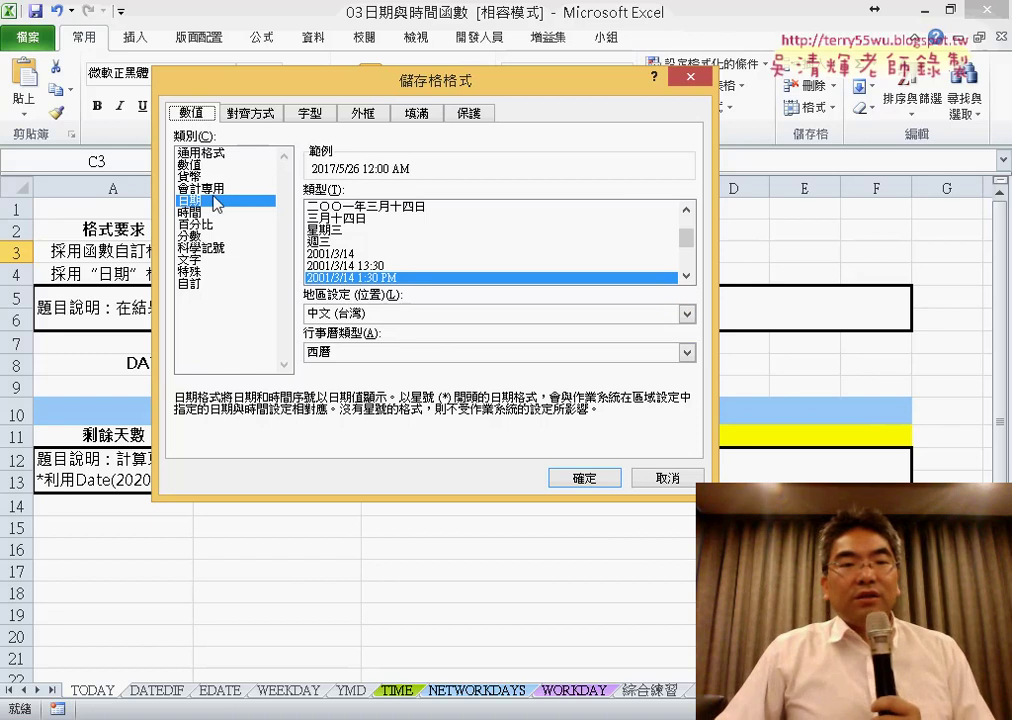
{"action": "left_click", "coordinate": [347, 357]}
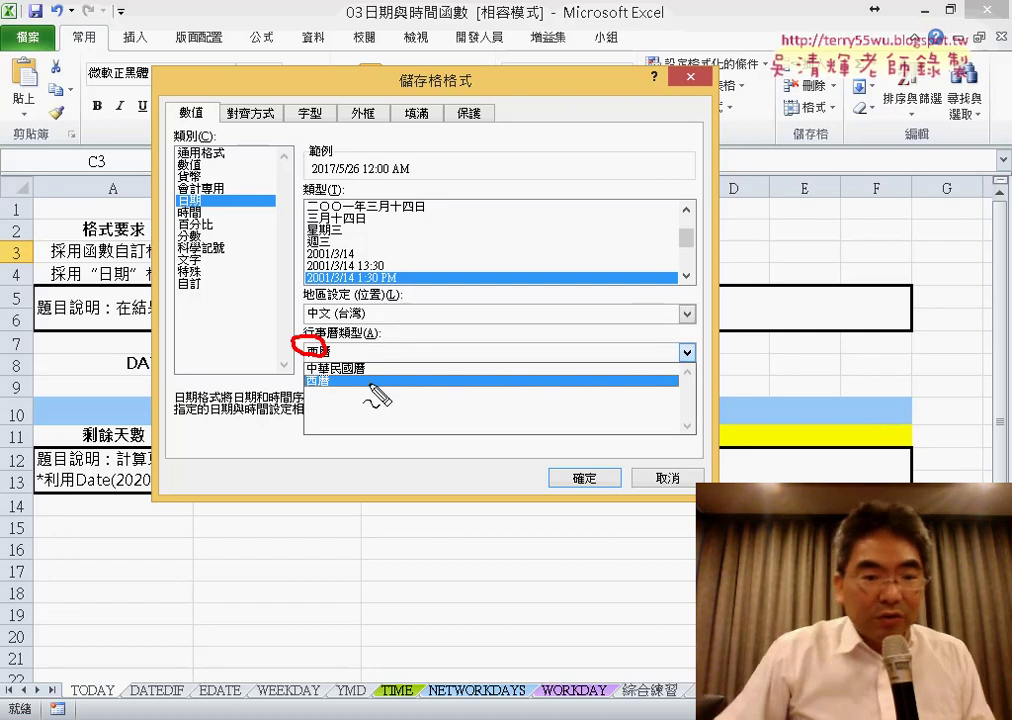
{"action": "left_click", "coordinate": [370, 381]}
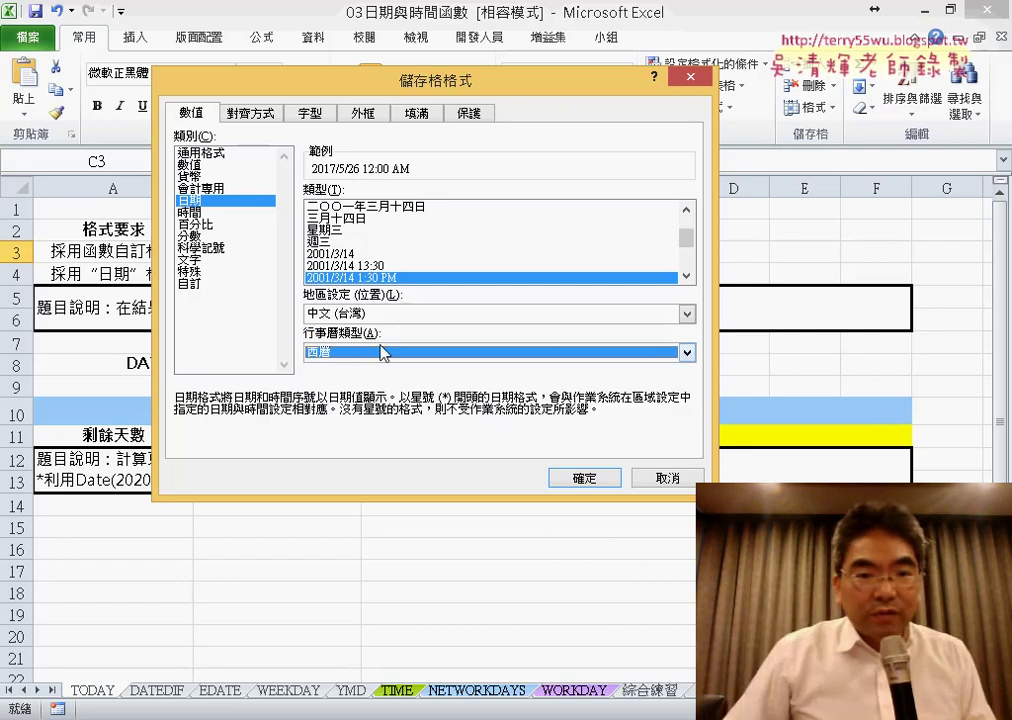
{"action": "left_click", "coordinate": [377, 352]}
{"action": "left_click", "coordinate": [380, 370]}
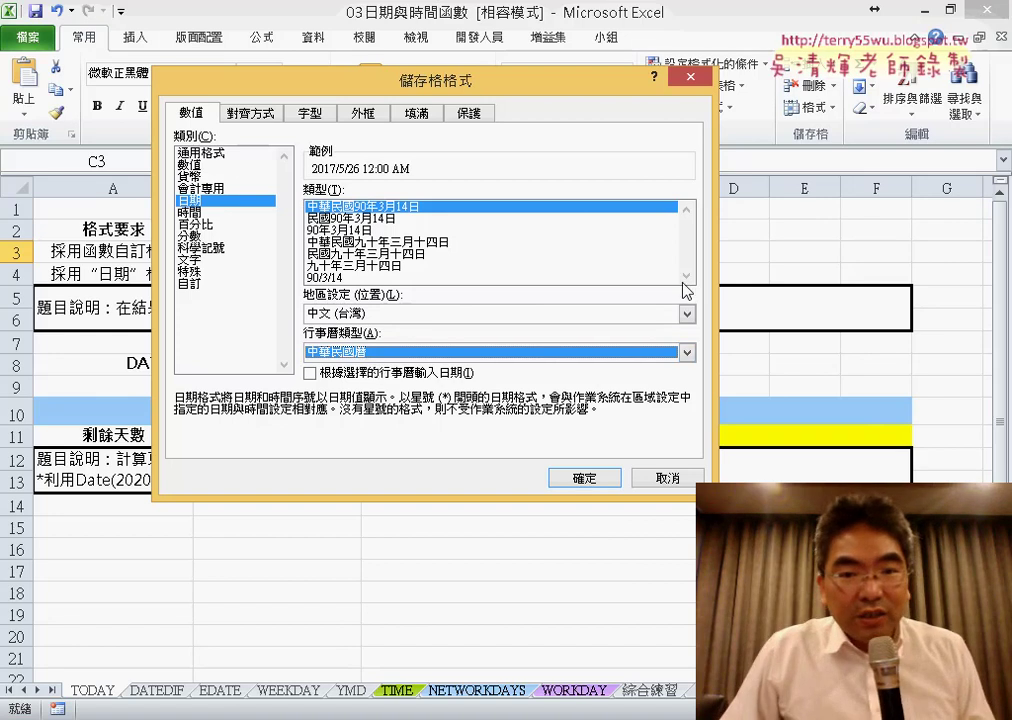
{"action": "left_click", "coordinate": [434, 279]}
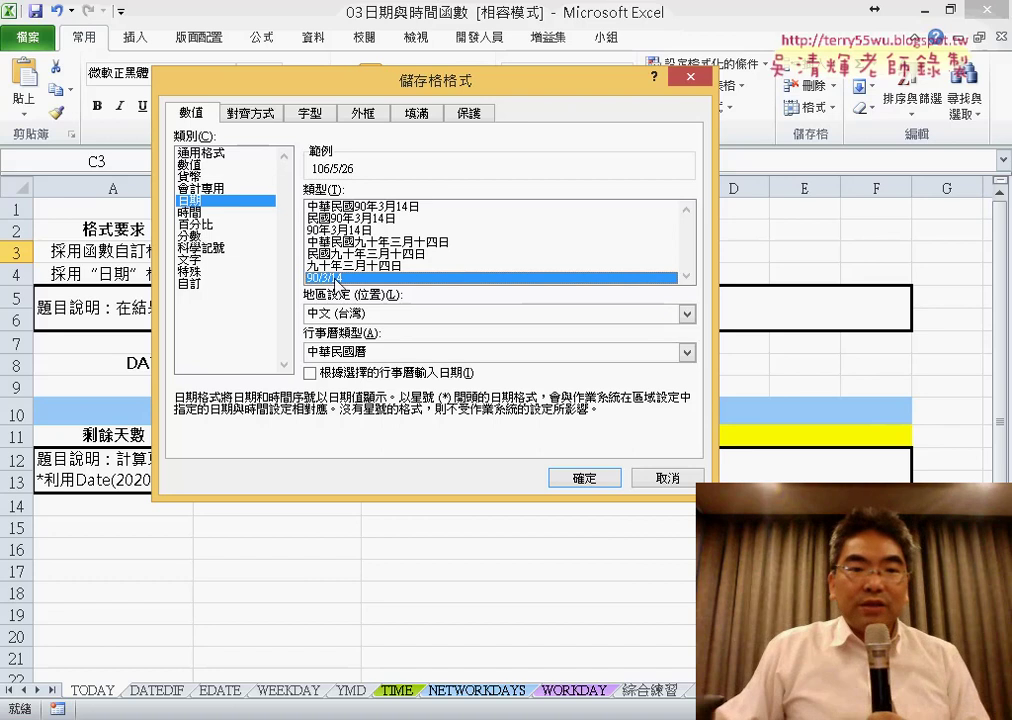
Step: Switch C3 to a Custom format code [$-404]e.m.d;@, previewing 106.5.26
{"action": "left_click", "coordinate": [188, 285]}
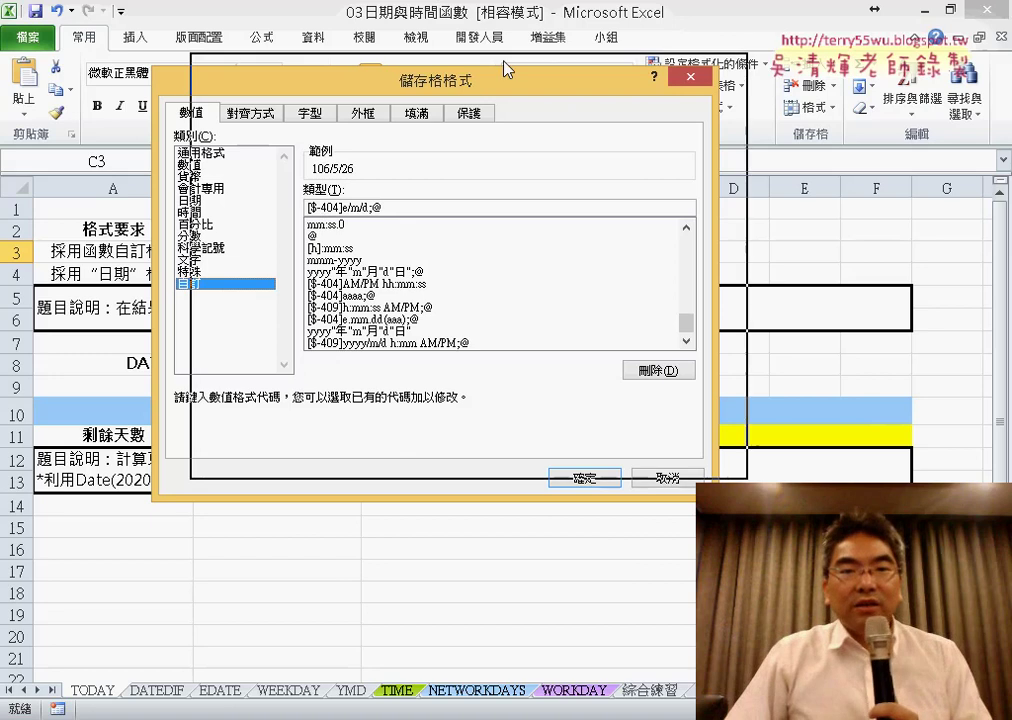
{"action": "left_click_drag", "start_coordinate": [463, 92], "coordinate": [533, 54]}
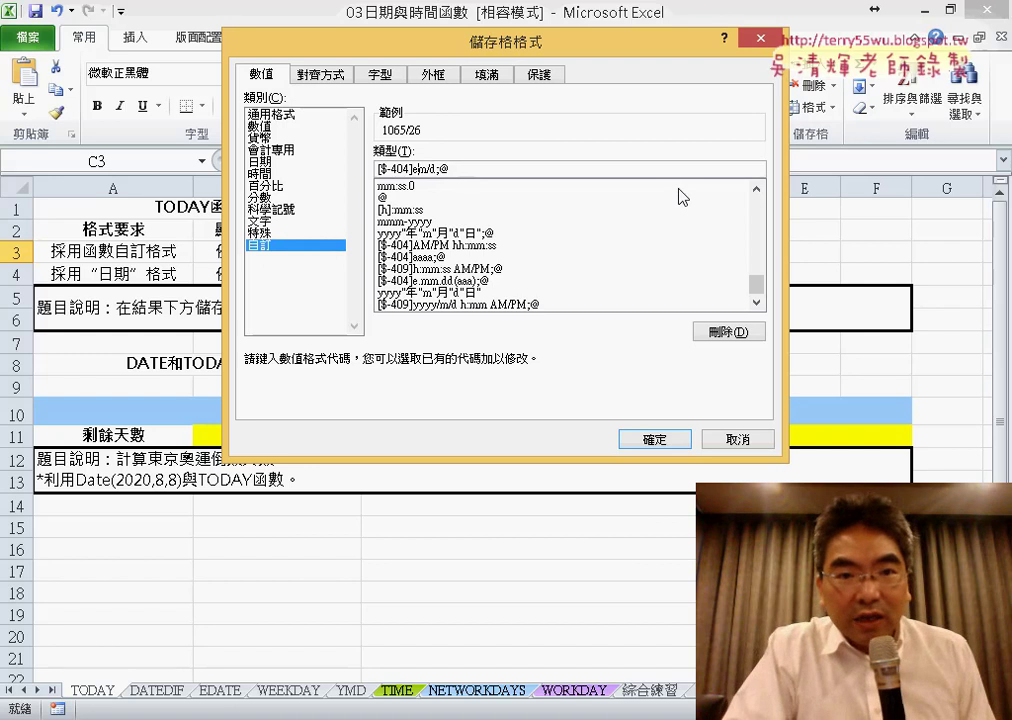
{"action": "type", "text": "年"}
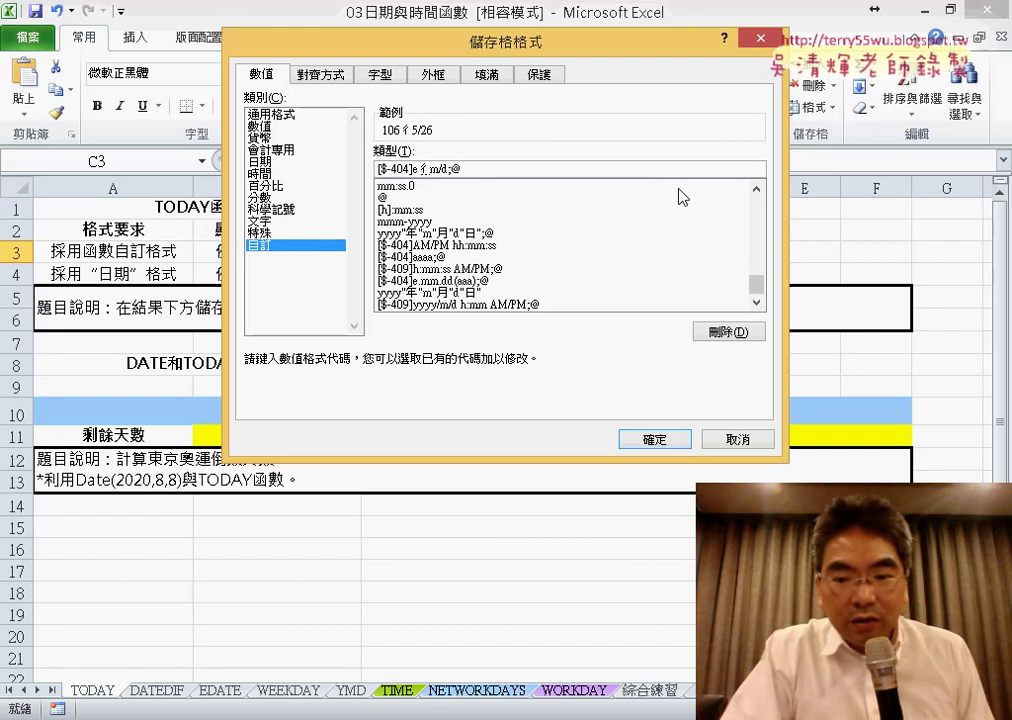
{"action": "key", "text": "BackSpace"}
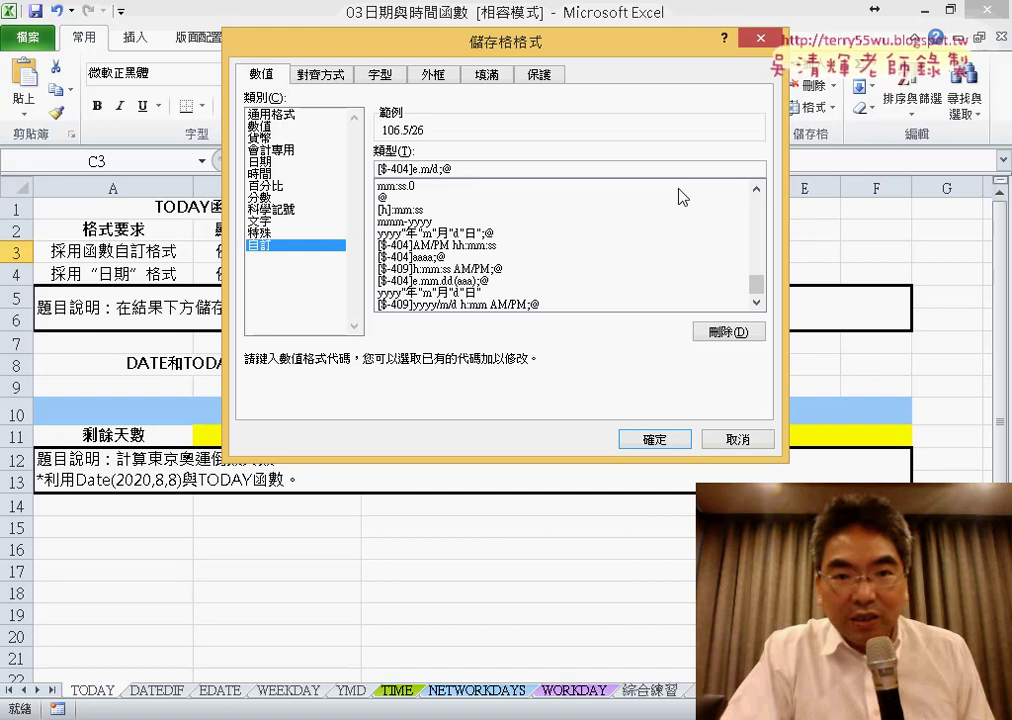
{"action": "key", "text": "Right"}
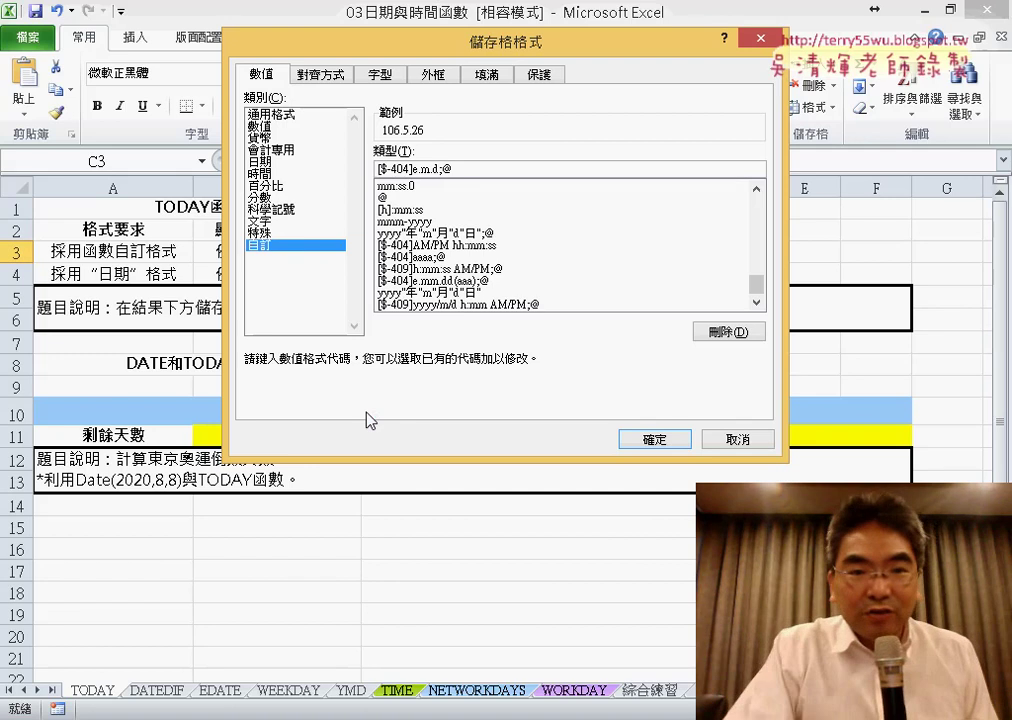
Step: Edit the custom code toward [$-404]e.mm.dd(aaa) for a zero-padded date with weekday
{"action": "type", "text": "m."}
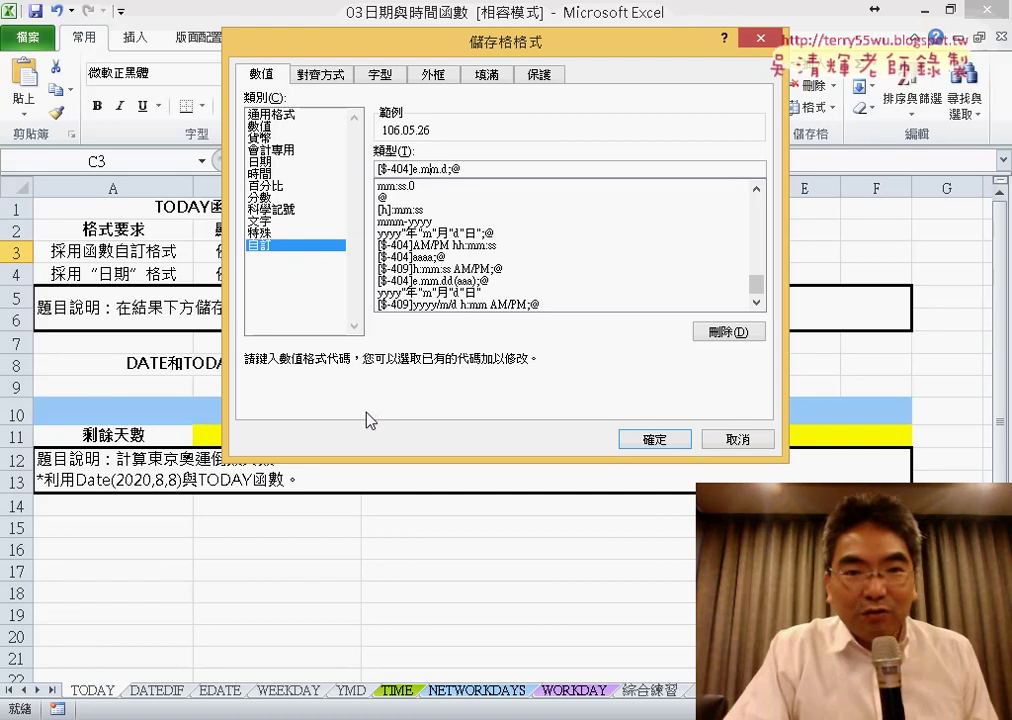
{"action": "type", "text": "d"}
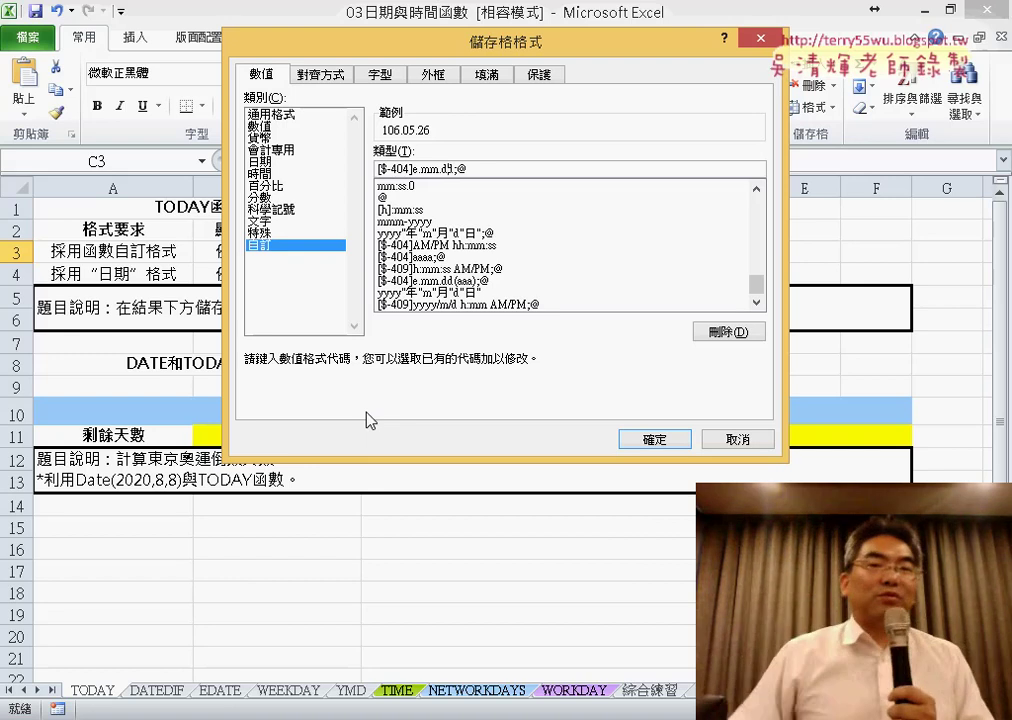
{"action": "type", "text": "d"}
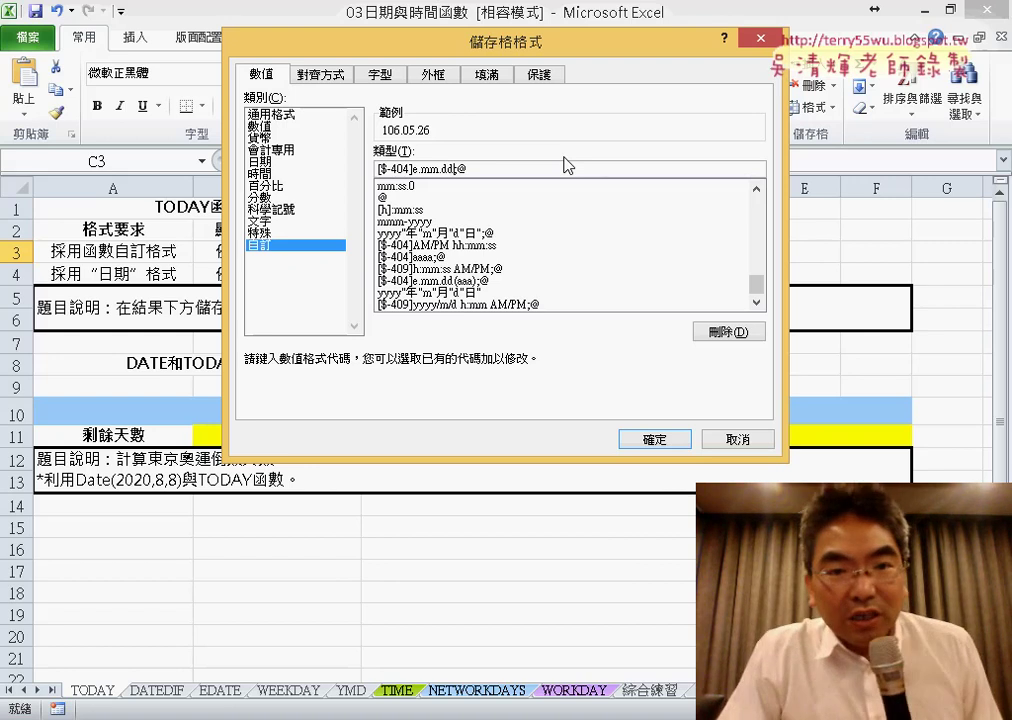
{"action": "key", "text": "BackSpace"}
{"action": "key", "text": "BackSpace"}
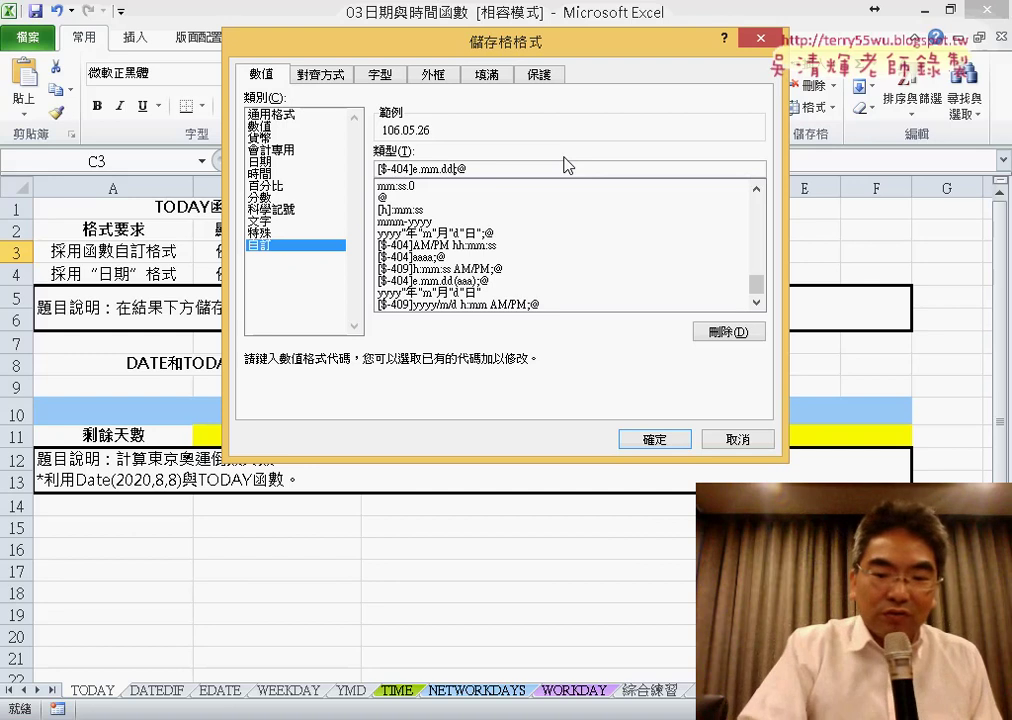
{"action": "type", "text": ";()"}
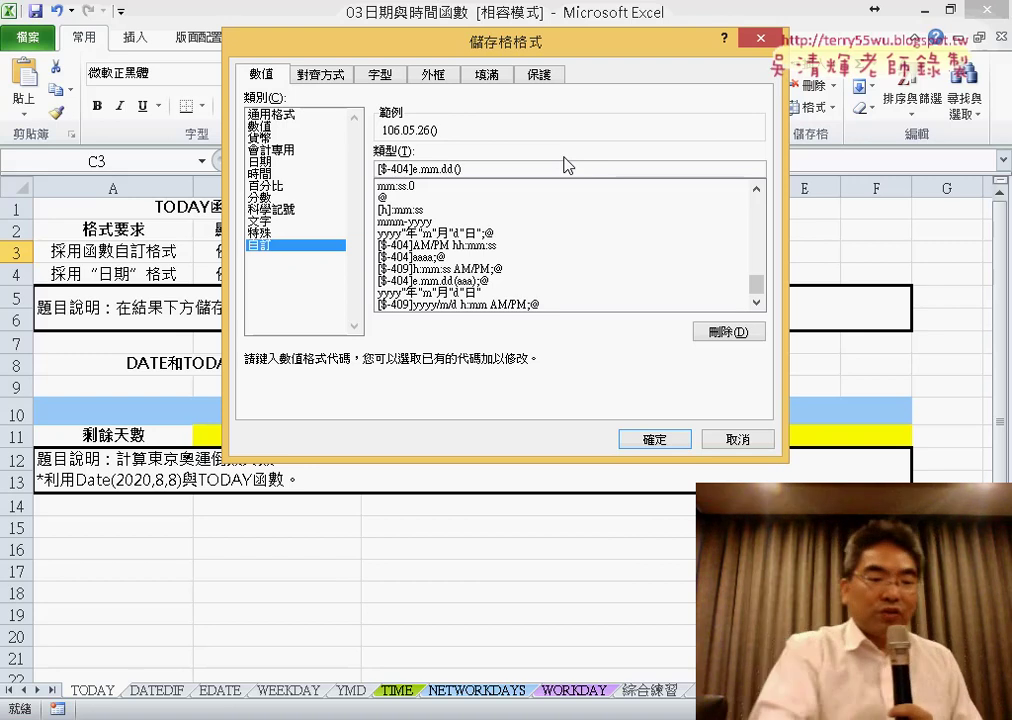
{"action": "type", "text": "a"}
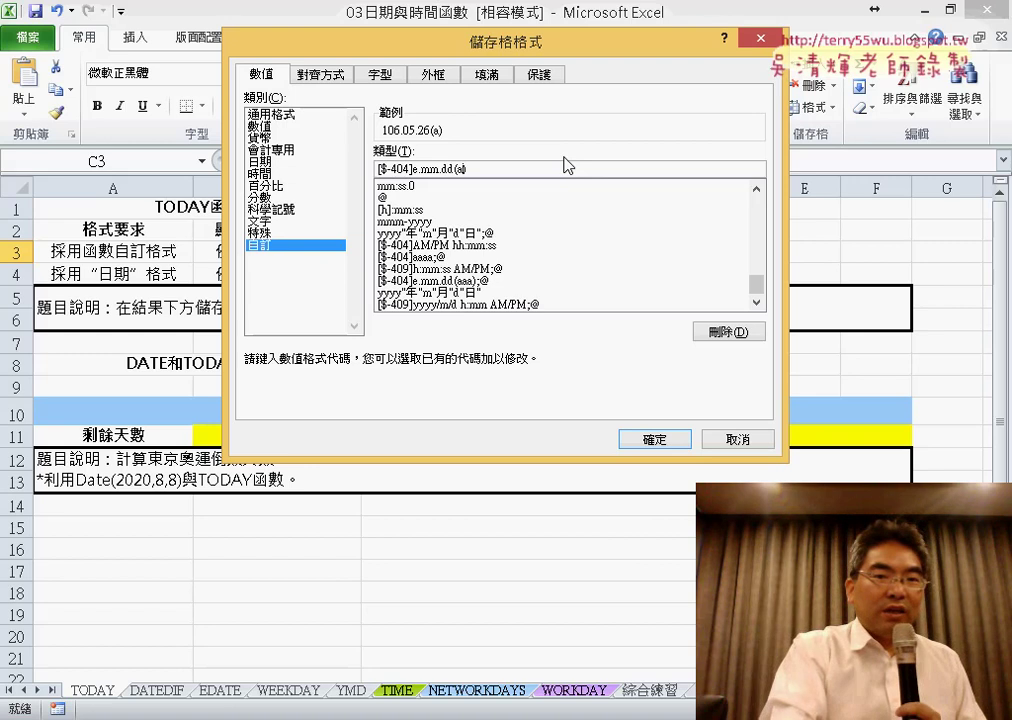
{"action": "type", "text": "aa"}
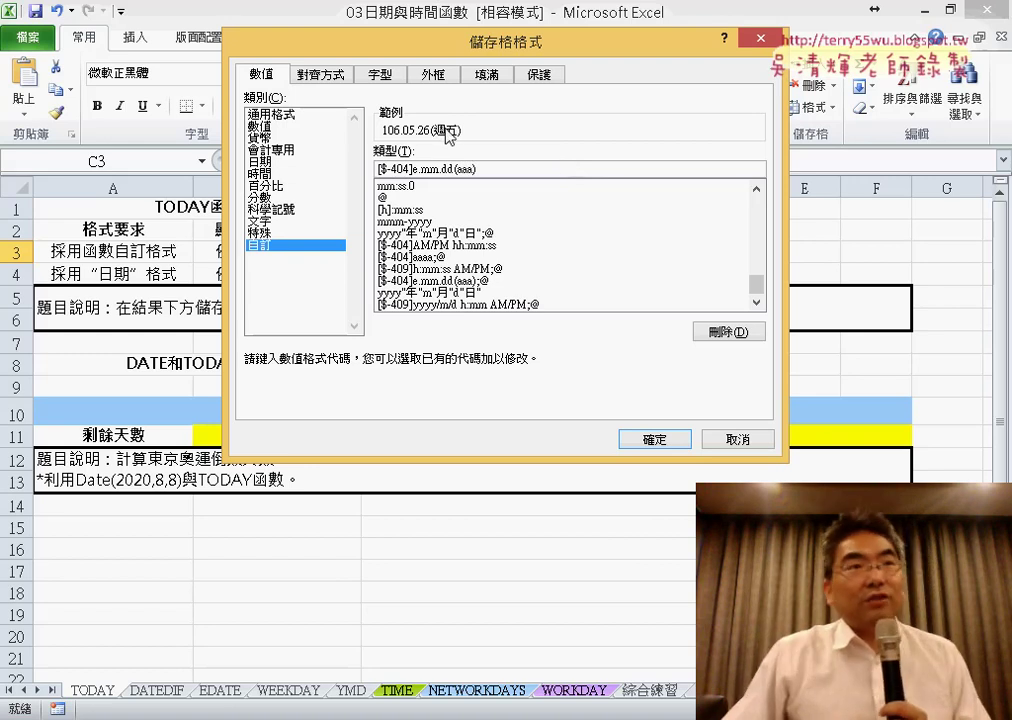
{"action": "left_click", "coordinate": [674, 440]}
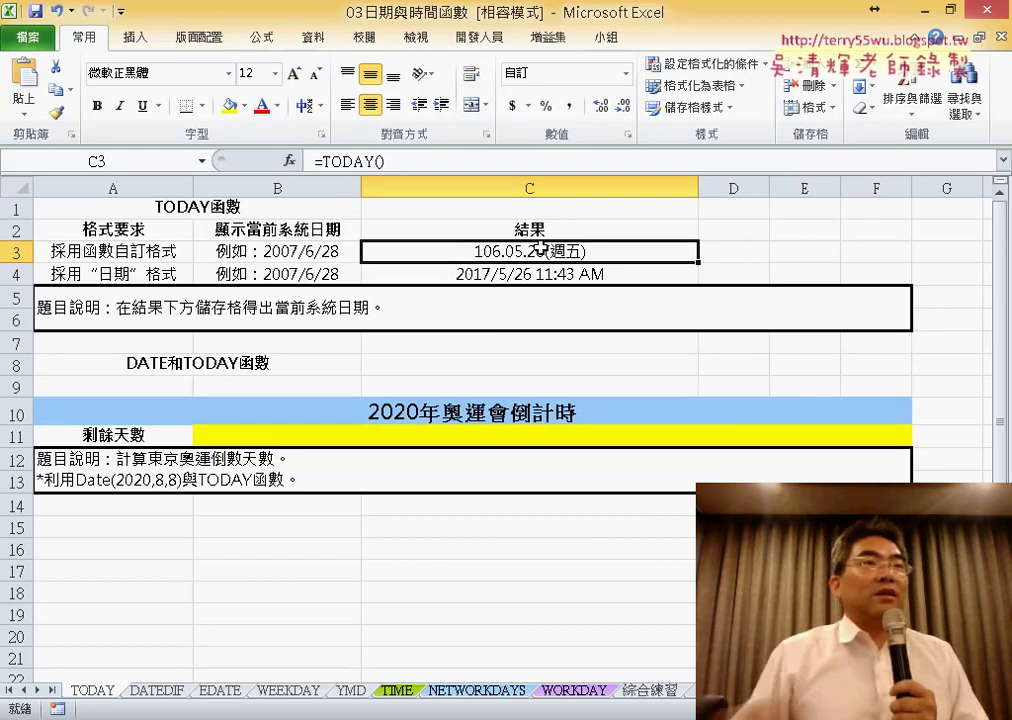
{"action": "right_click", "coordinate": [548, 247]}
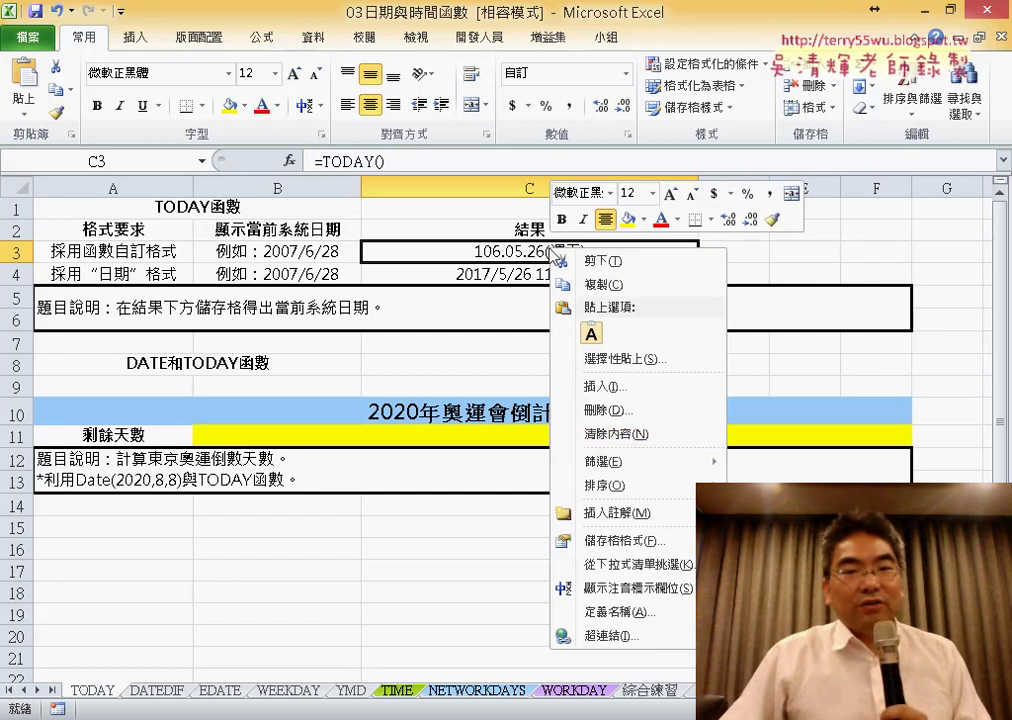
{"action": "left_click", "coordinate": [618, 540]}
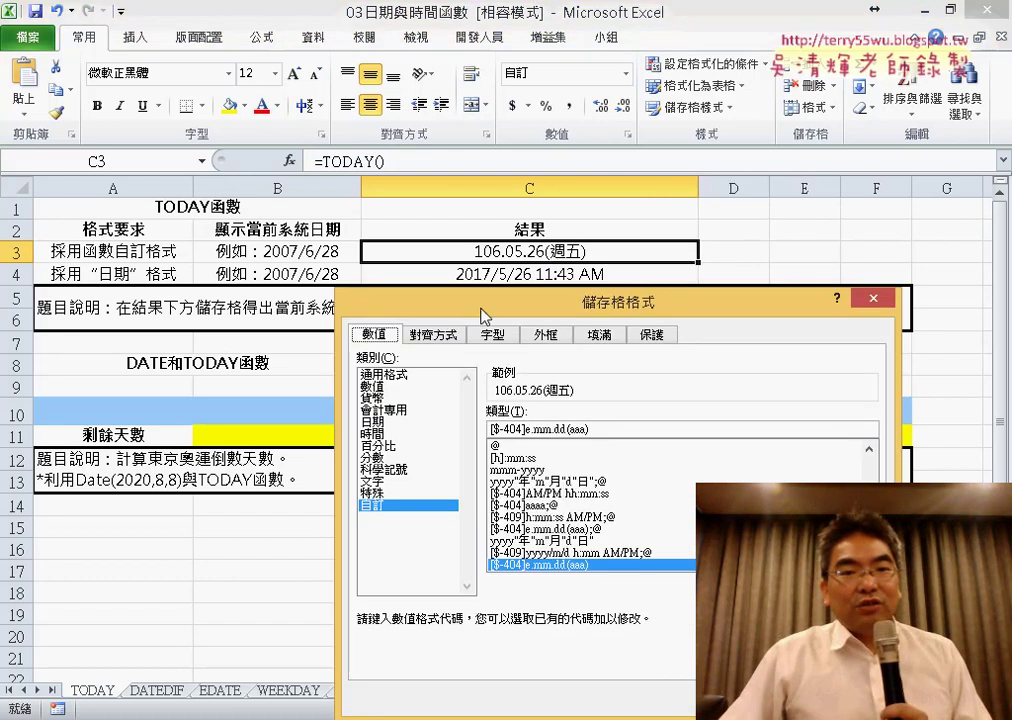
{"action": "left_click_drag", "start_coordinate": [484, 316], "coordinate": [214, 60]}
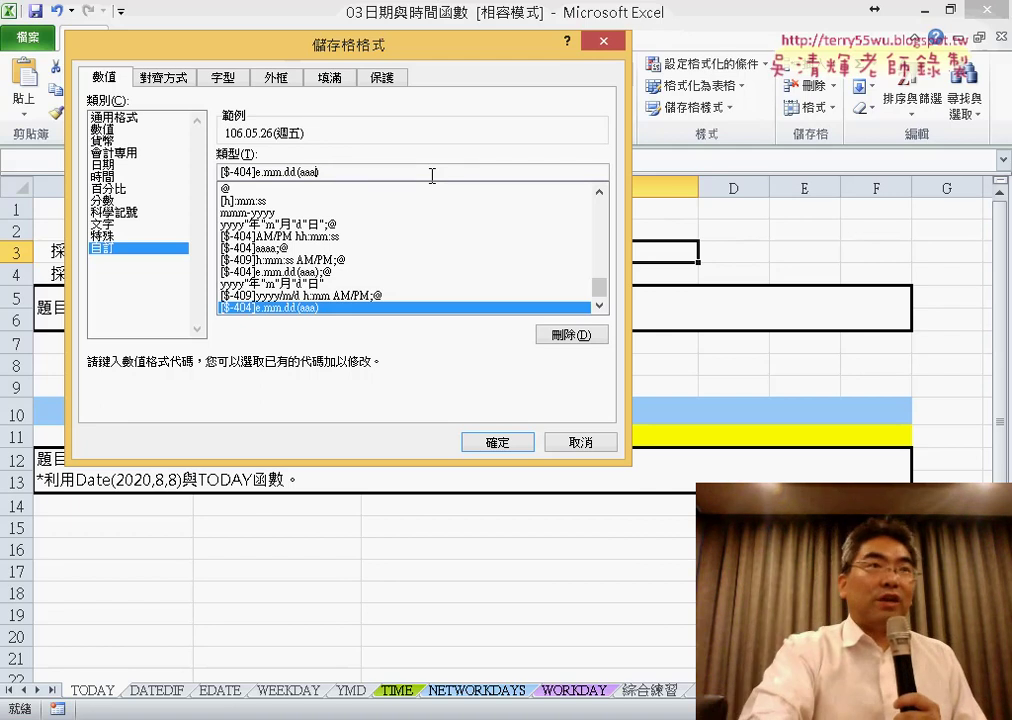
{"action": "type", "text": "a"}
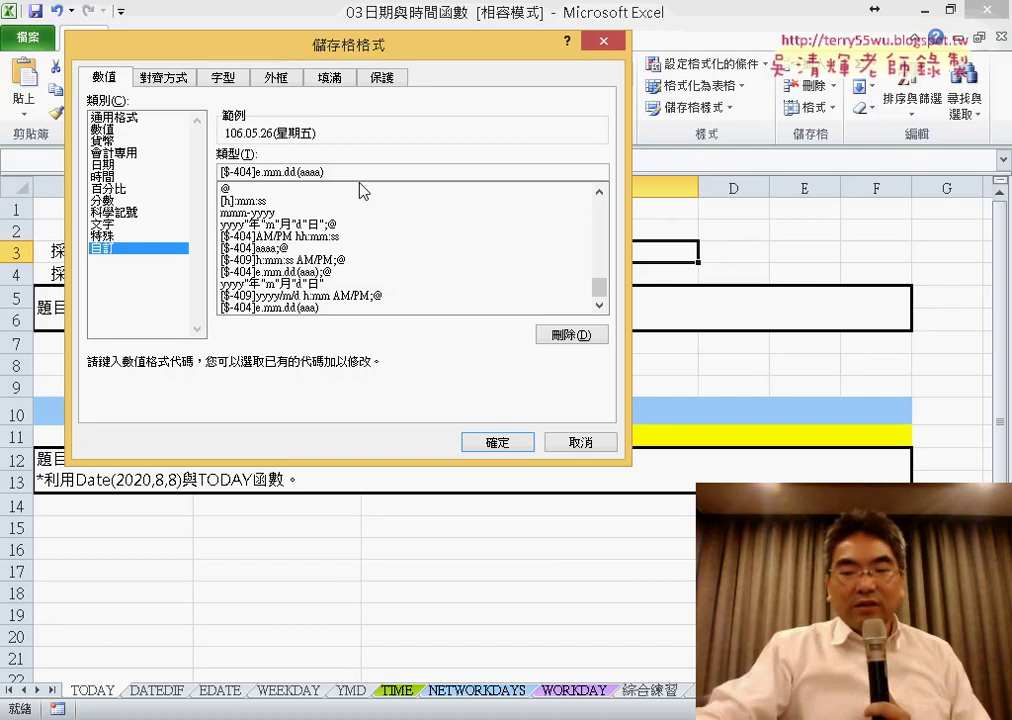
{"action": "key", "text": "BackSpace"}
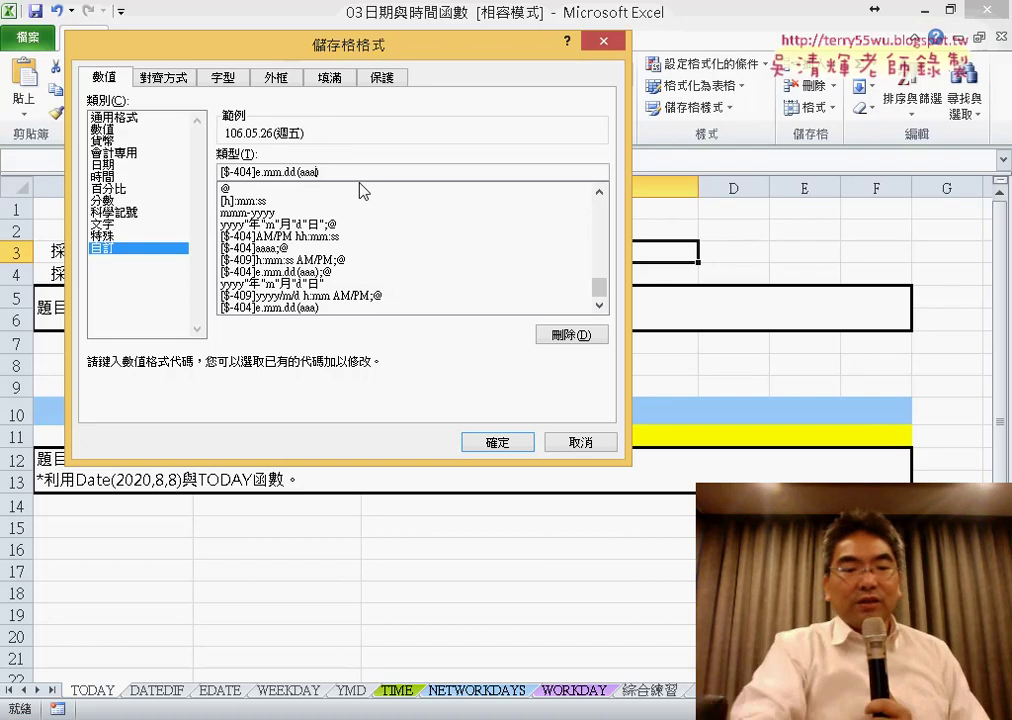
{"action": "type", "text": "a"}
{"action": "key", "text": "BackSpace"}
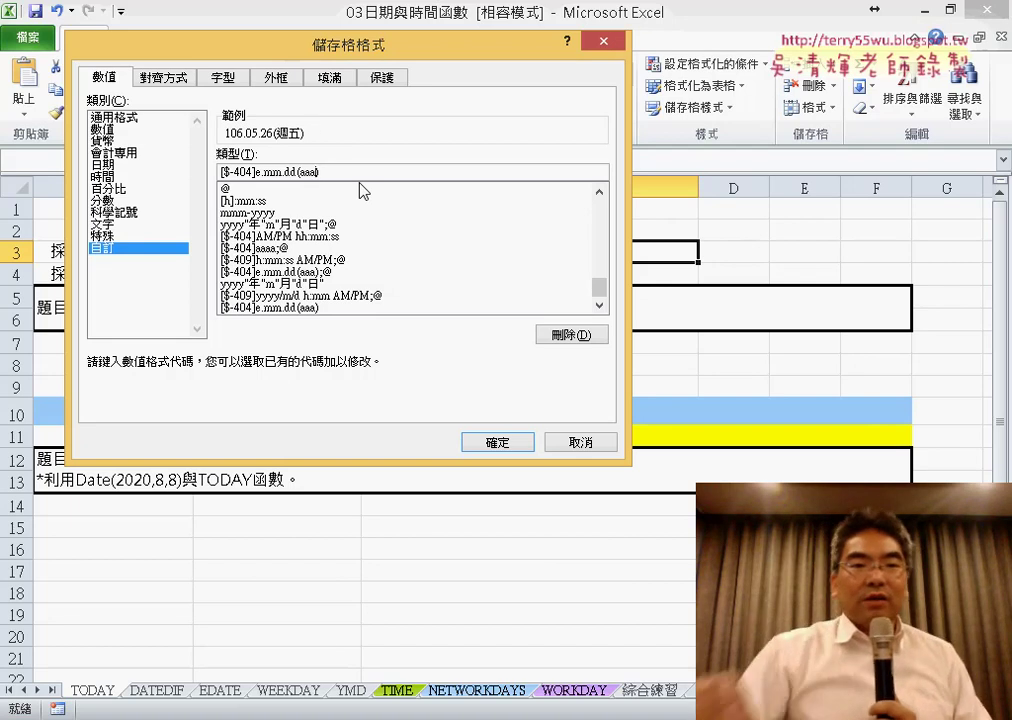
{"action": "left_click", "coordinate": [484, 441]}
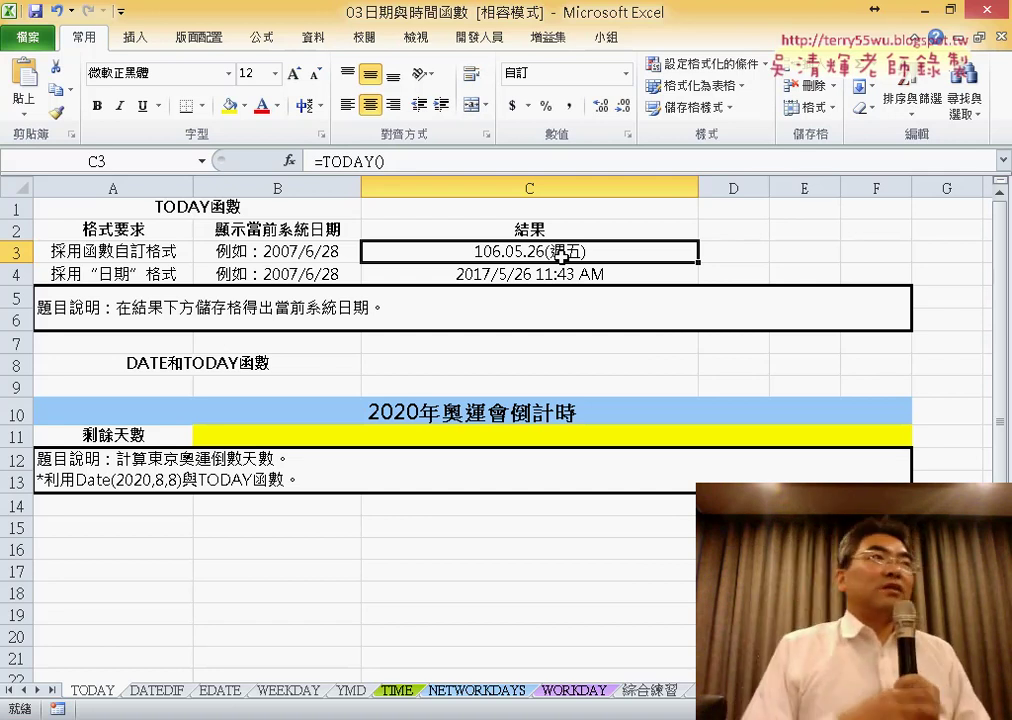
{"action": "left_click", "coordinate": [737, 252]}
Step: Open Format Cells for D3, browse Date formats and switch the calendar type to 西曆
{"action": "right_click", "coordinate": [740, 258]}
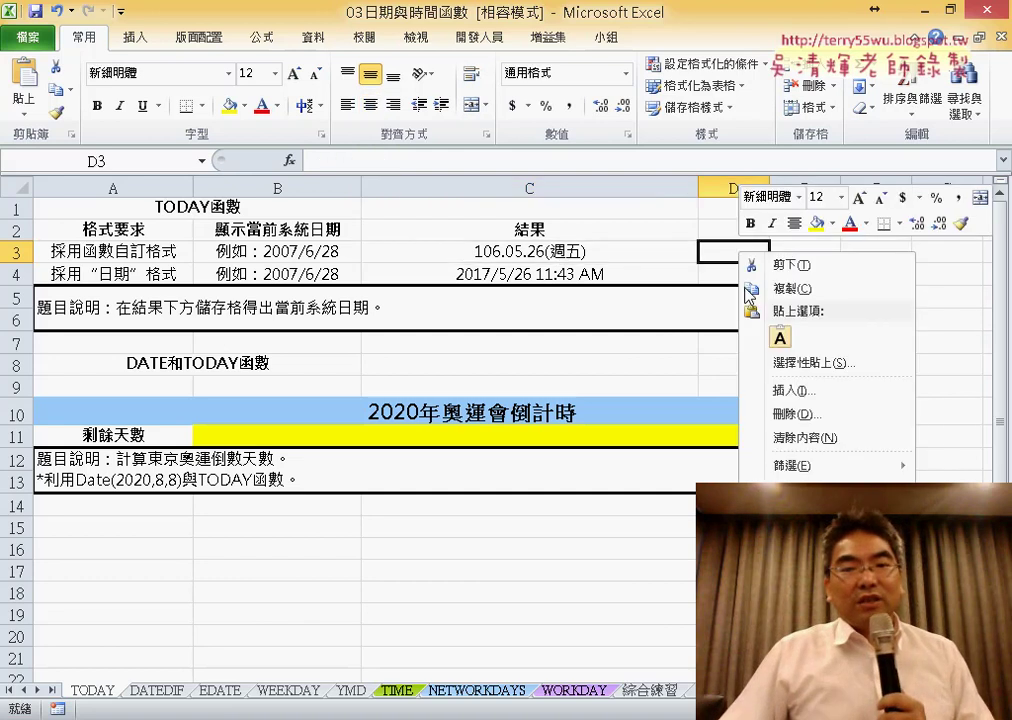
{"action": "left_click", "coordinate": [800, 545]}
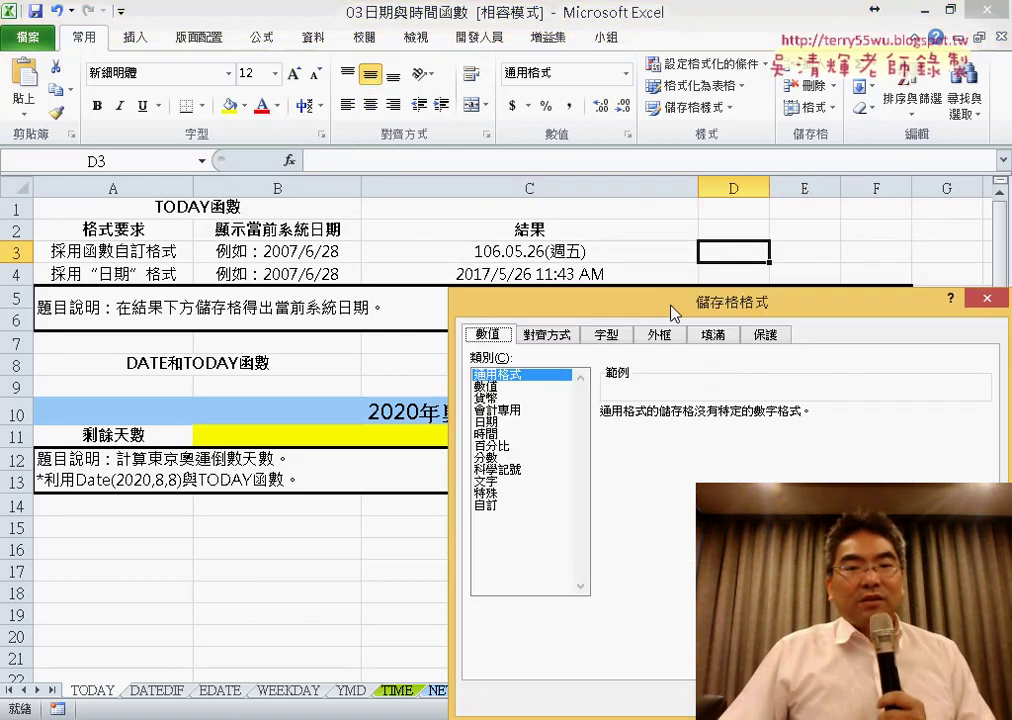
{"action": "left_click_drag", "start_coordinate": [673, 313], "coordinate": [311, 58]}
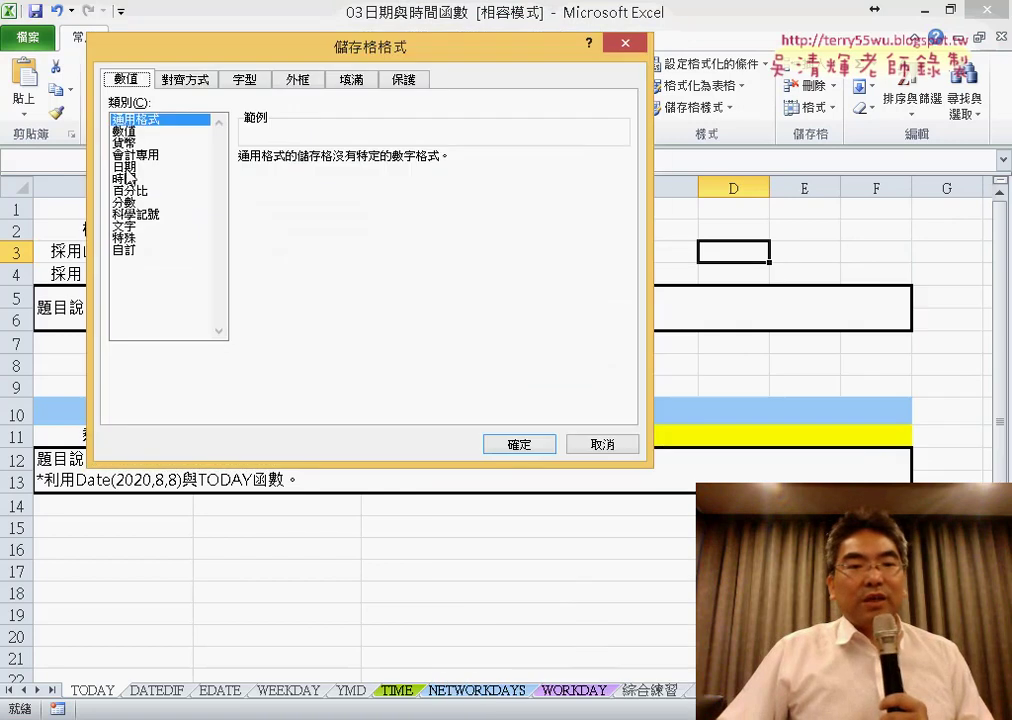
{"action": "left_click", "coordinate": [125, 167]}
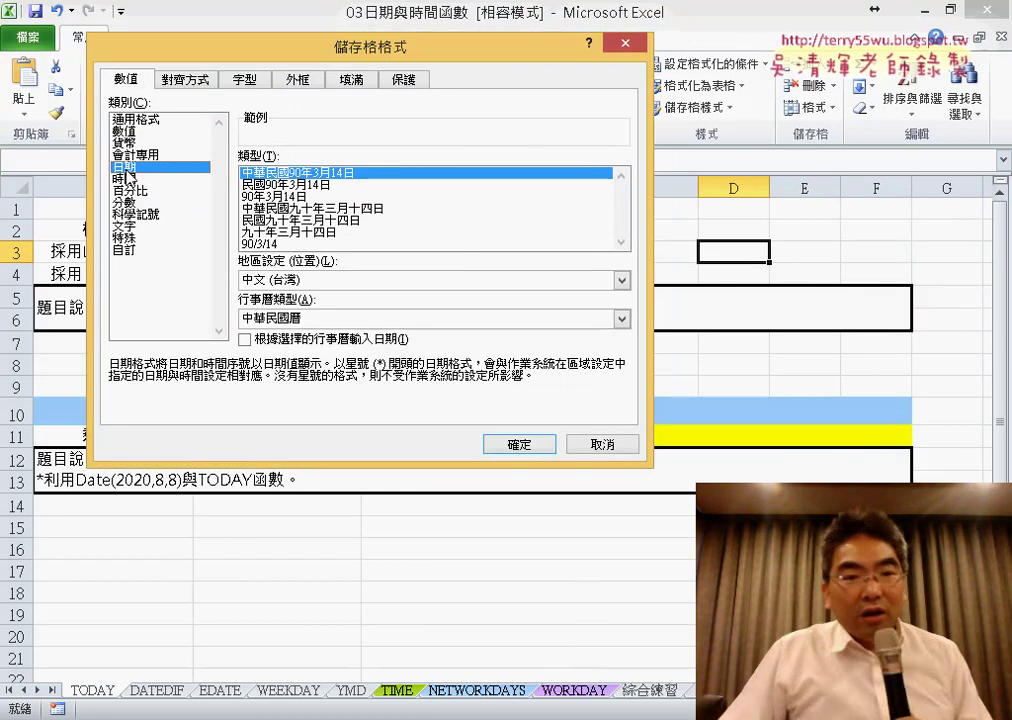
{"action": "left_click", "coordinate": [336, 318]}
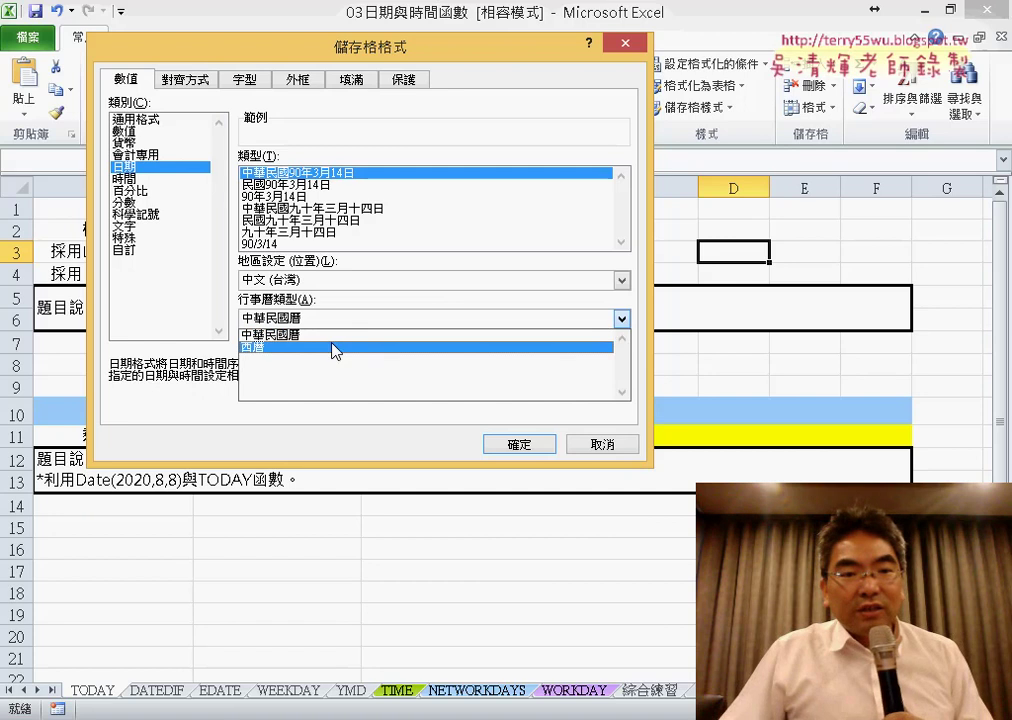
{"action": "left_click", "coordinate": [334, 349]}
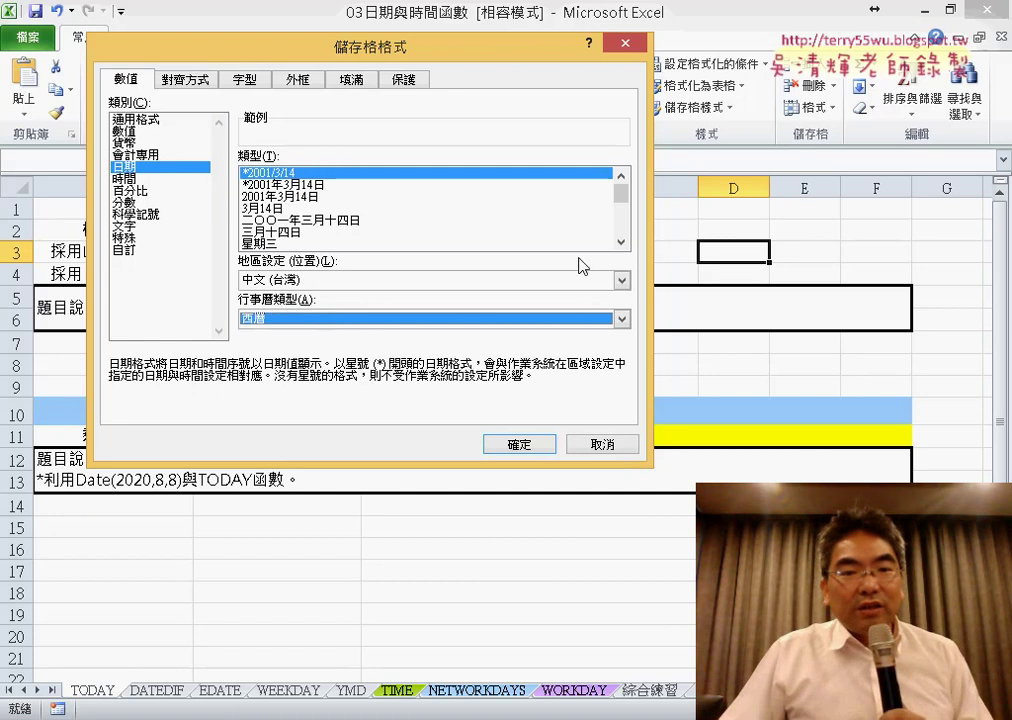
{"action": "left_click", "coordinate": [621, 241]}
{"action": "left_click", "coordinate": [621, 241]}
{"action": "left_click", "coordinate": [621, 241]}
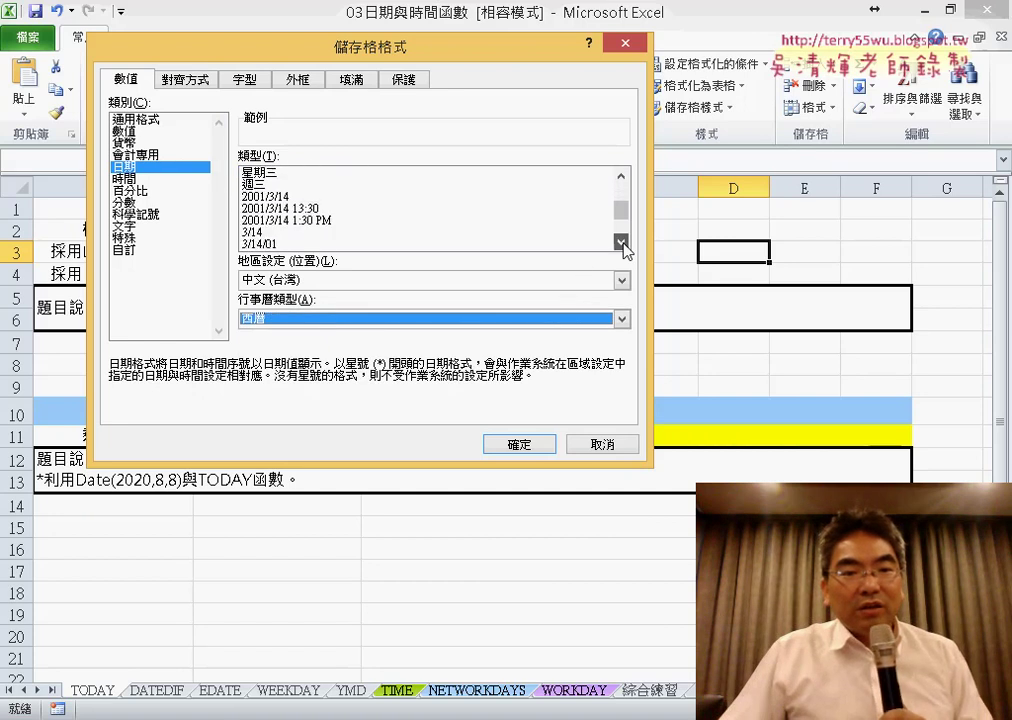
{"action": "left_click", "coordinate": [621, 241]}
{"action": "left_click", "coordinate": [621, 241]}
{"action": "left_click_drag", "start_coordinate": [622, 219], "coordinate": [622, 195]}
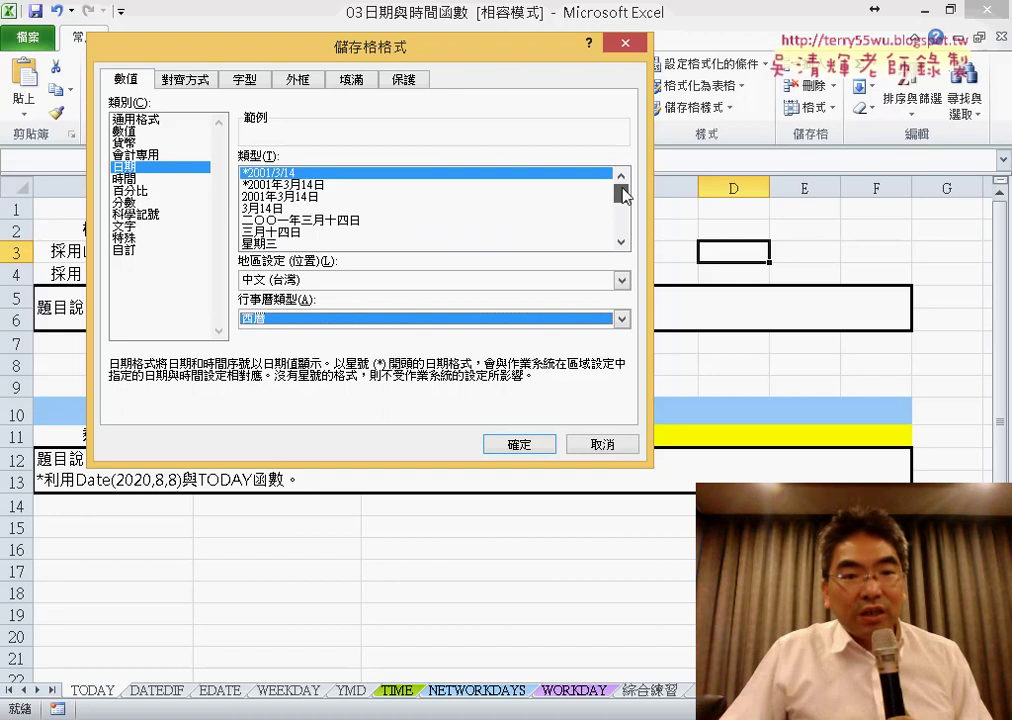
{"action": "left_click", "coordinate": [621, 243]}
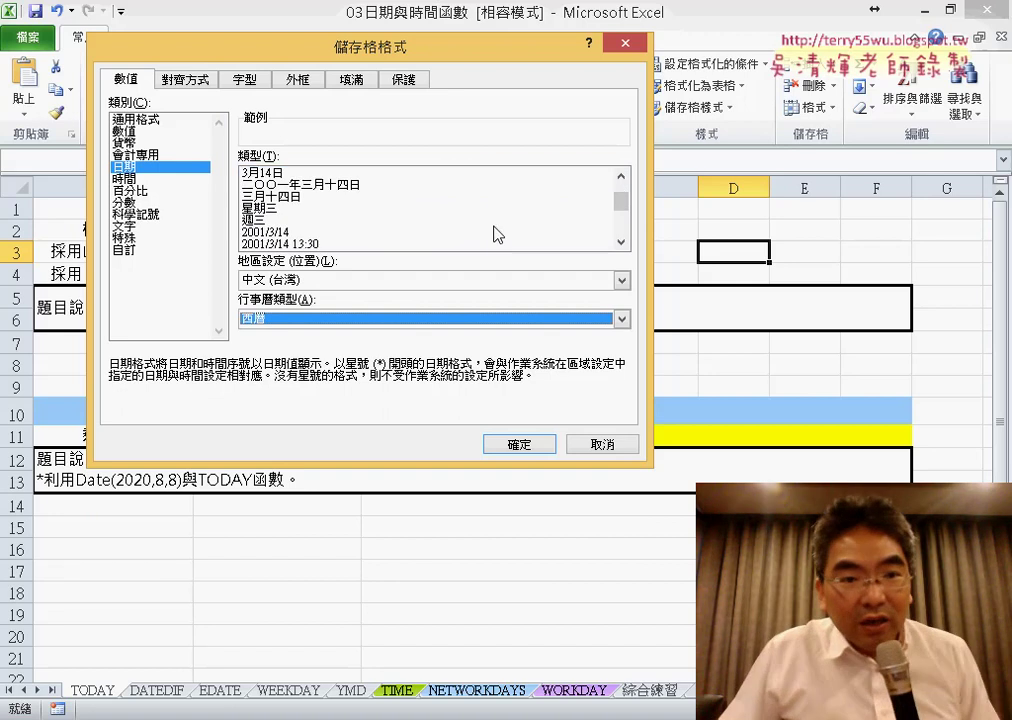
Step: Pick the 週三 weekday date format, inspect its custom code, then cancel without applying
{"action": "left_click", "coordinate": [261, 221]}
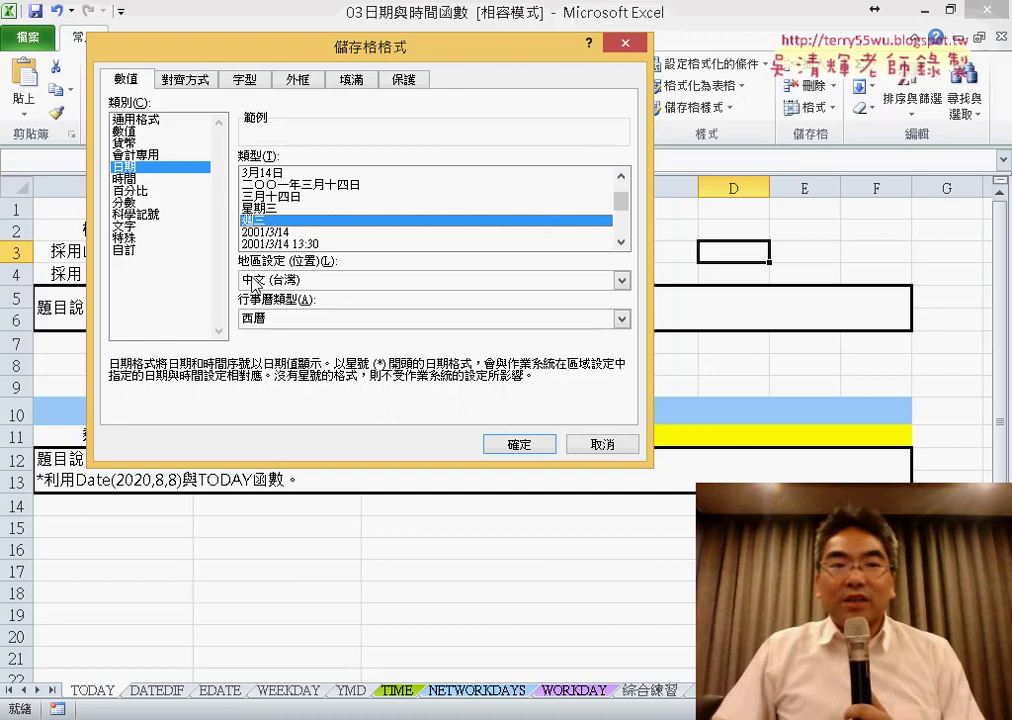
{"action": "left_click", "coordinate": [125, 251]}
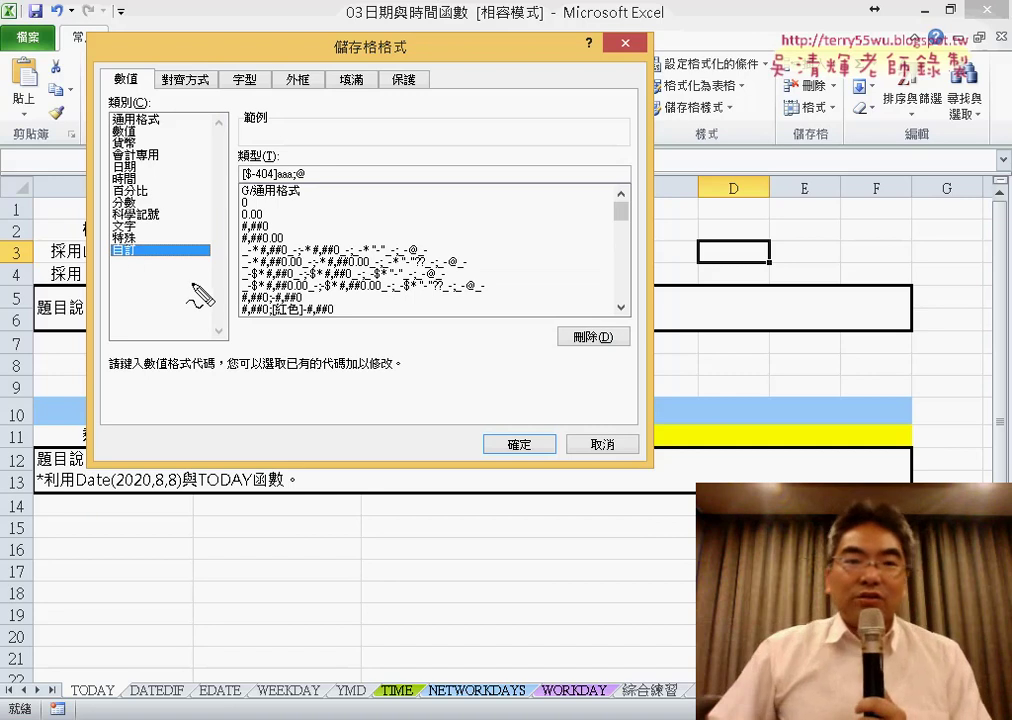
{"action": "left_click_drag", "start_coordinate": [300, 168], "coordinate": [294, 192]}
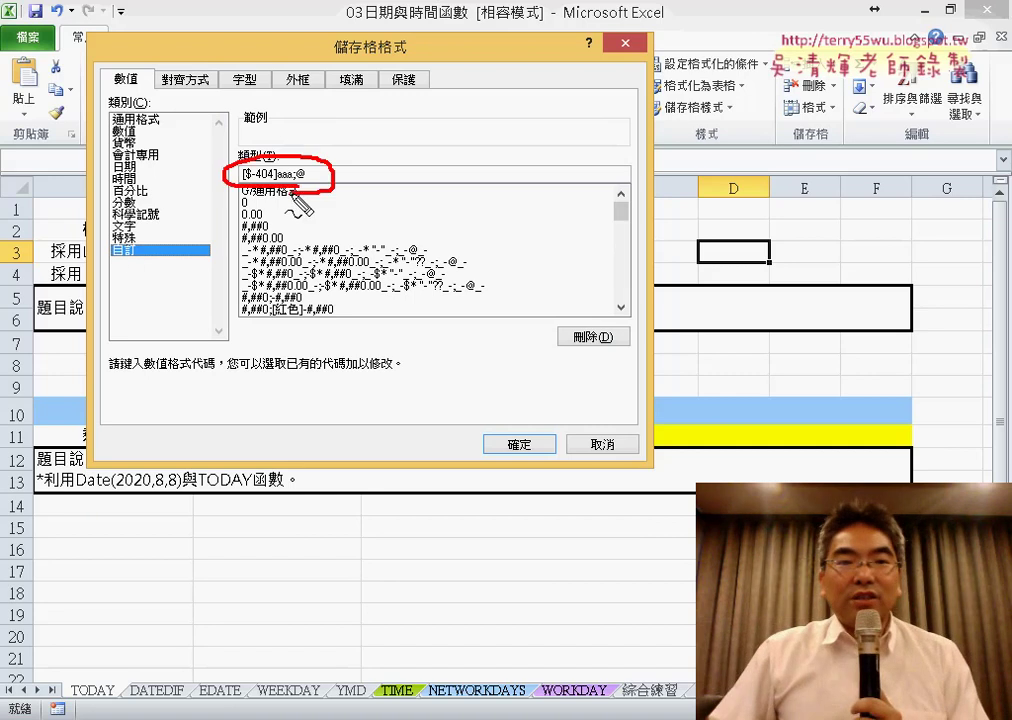
{"action": "left_click_drag", "start_coordinate": [320, 86], "coordinate": [255, 160]}
{"action": "left_click_drag", "start_coordinate": [270, 117], "coordinate": [253, 146]}
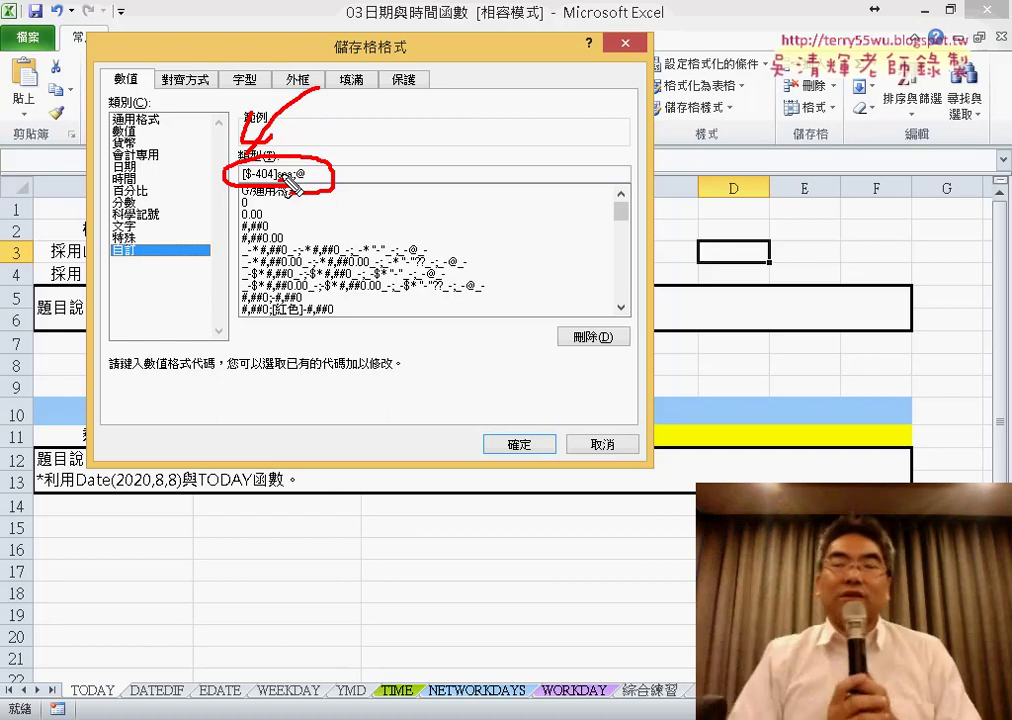
{"action": "key", "text": "Escape"}
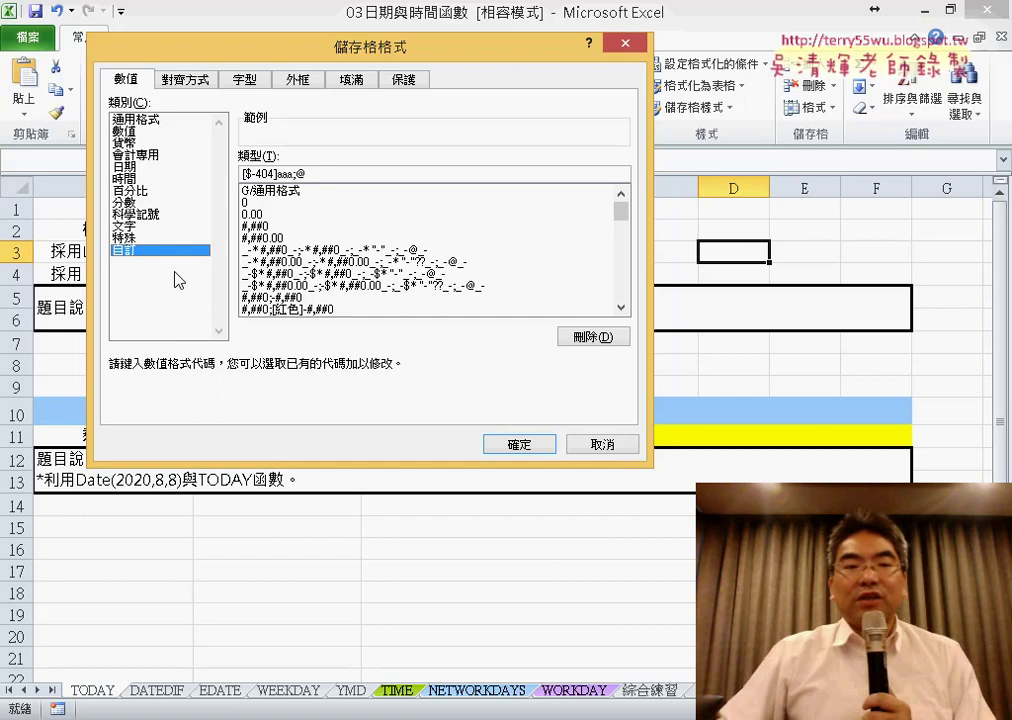
{"action": "left_click", "coordinate": [605, 445]}
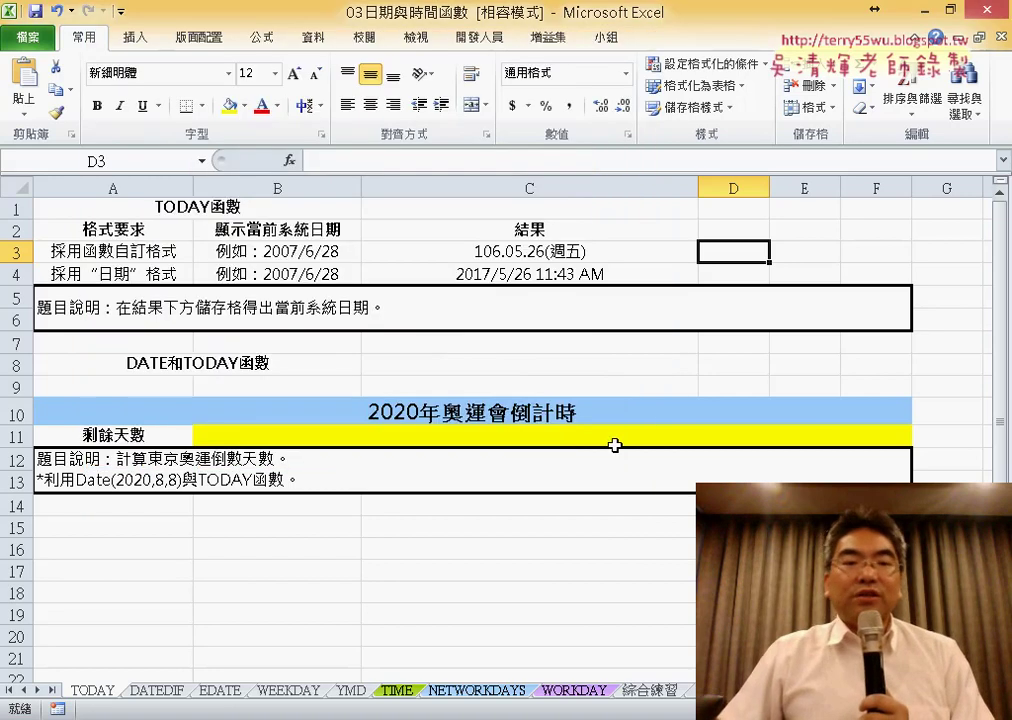
Step: Type the Olympic target date 2020/8/16 into C8, then reselect countdown cell B11
{"action": "left_click", "coordinate": [554, 433]}
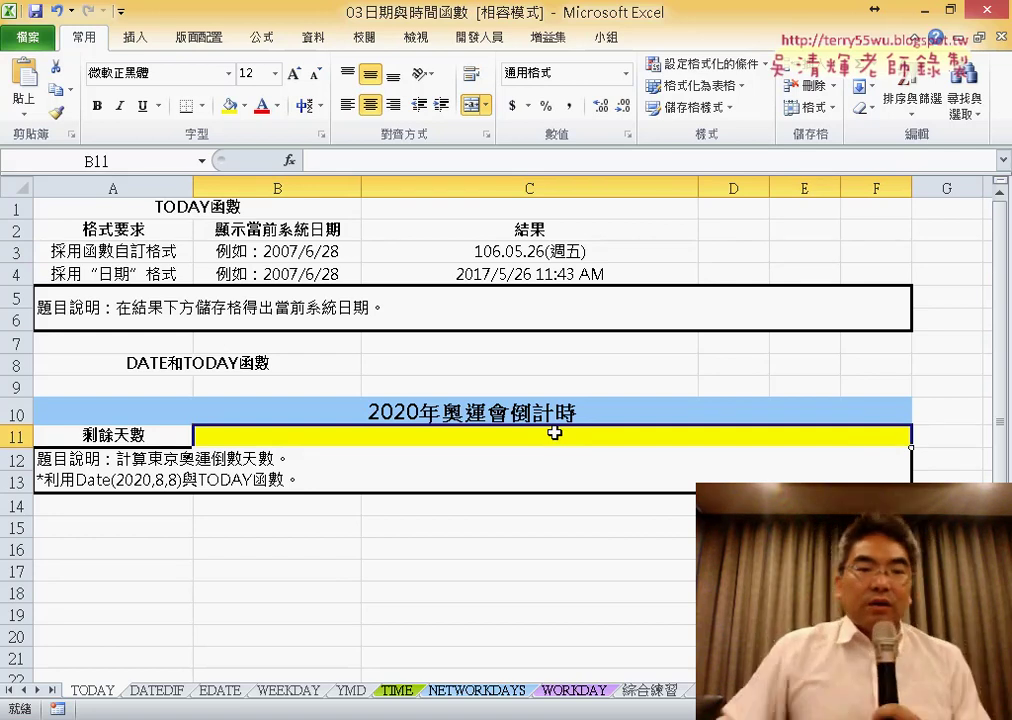
{"action": "left_click", "coordinate": [616, 367]}
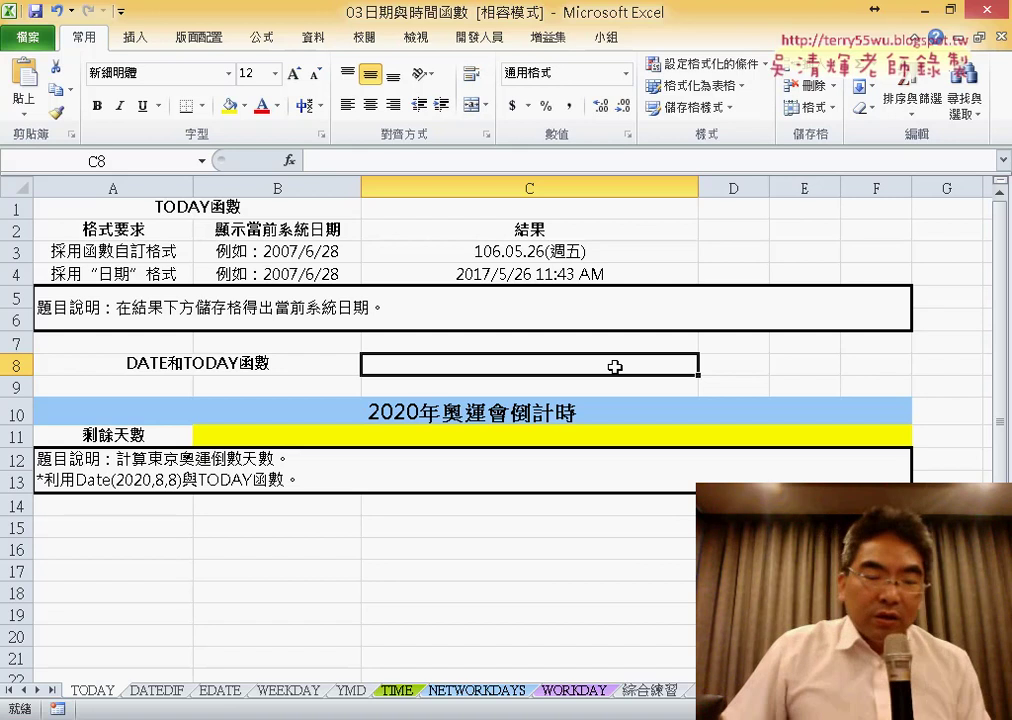
{"action": "double_click", "coordinate": [616, 367]}
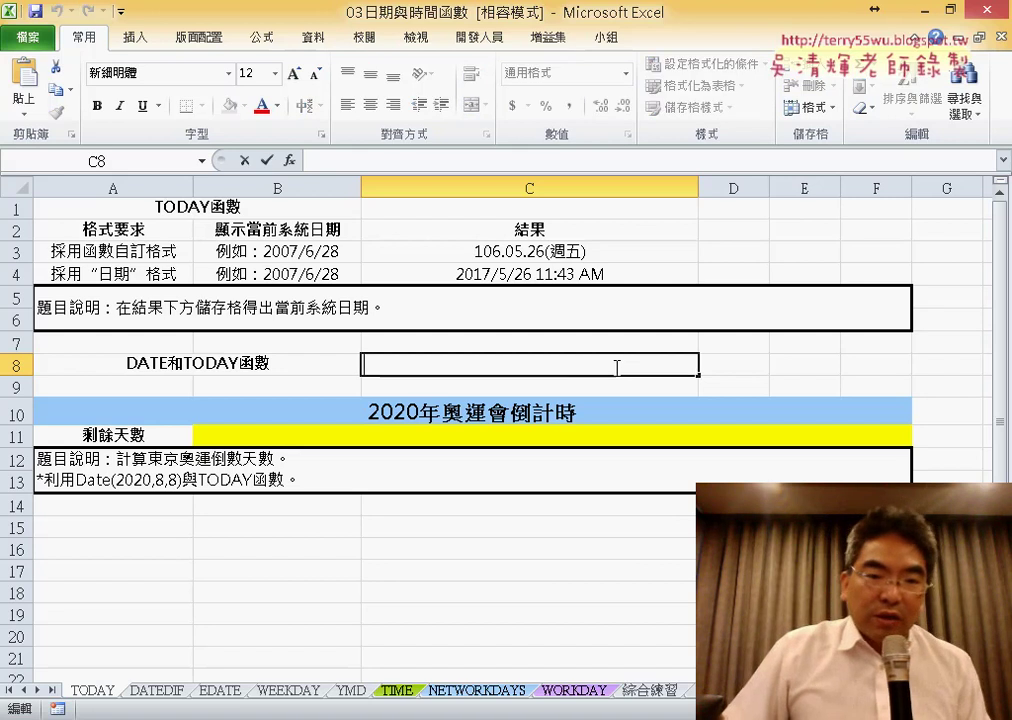
{"action": "type", "text": "2"}
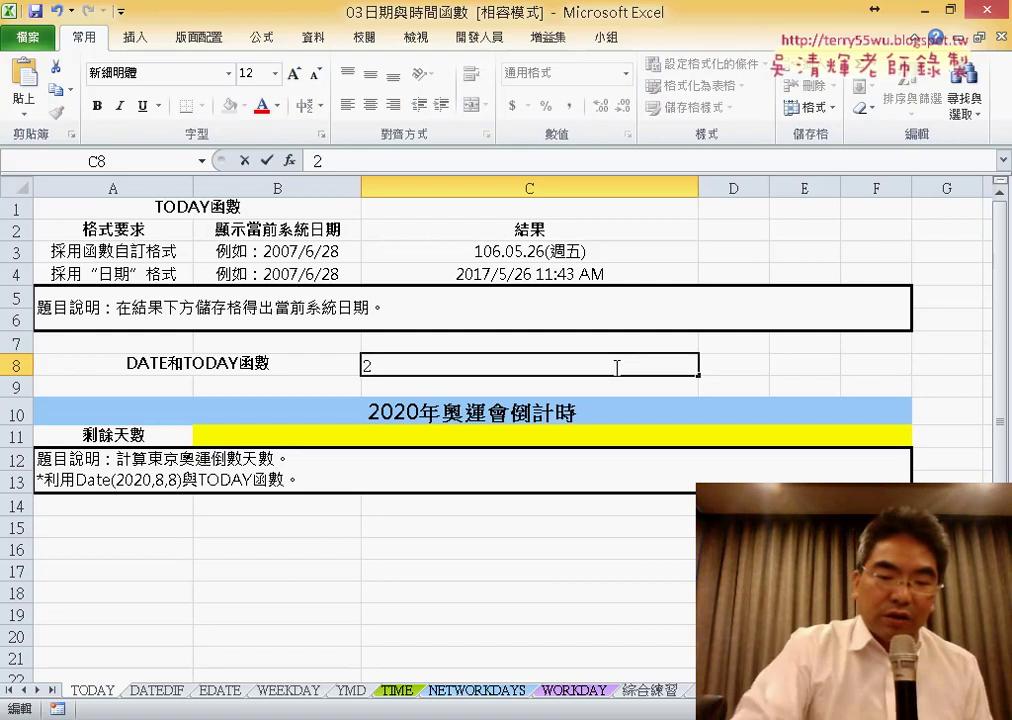
{"action": "type", "text": "020/8/"}
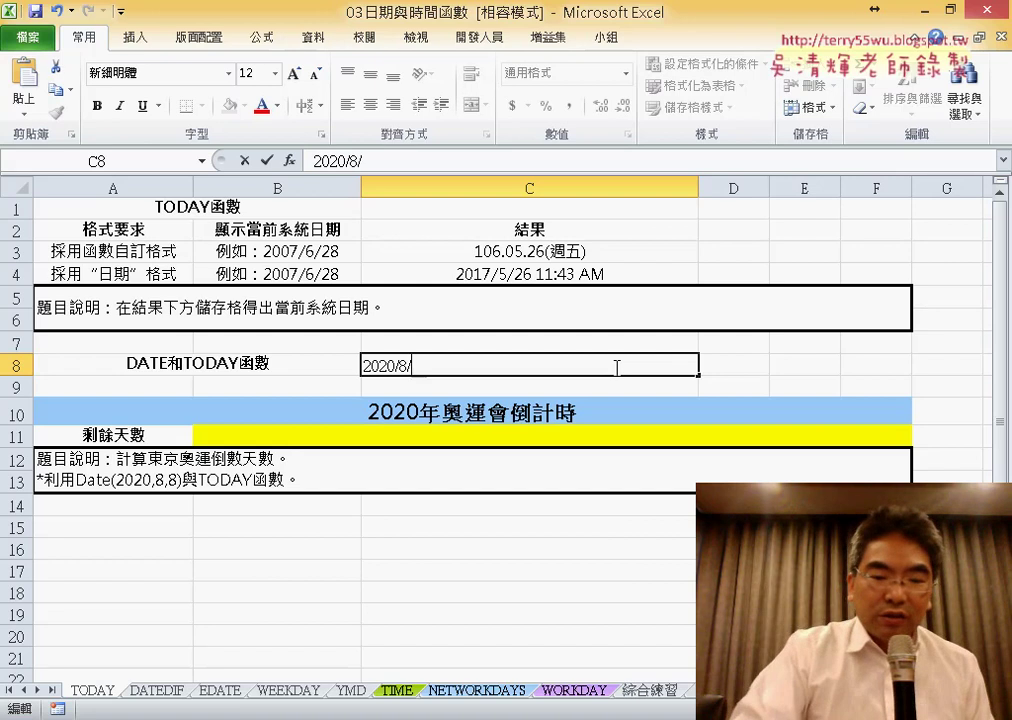
{"action": "type", "text": "16"}
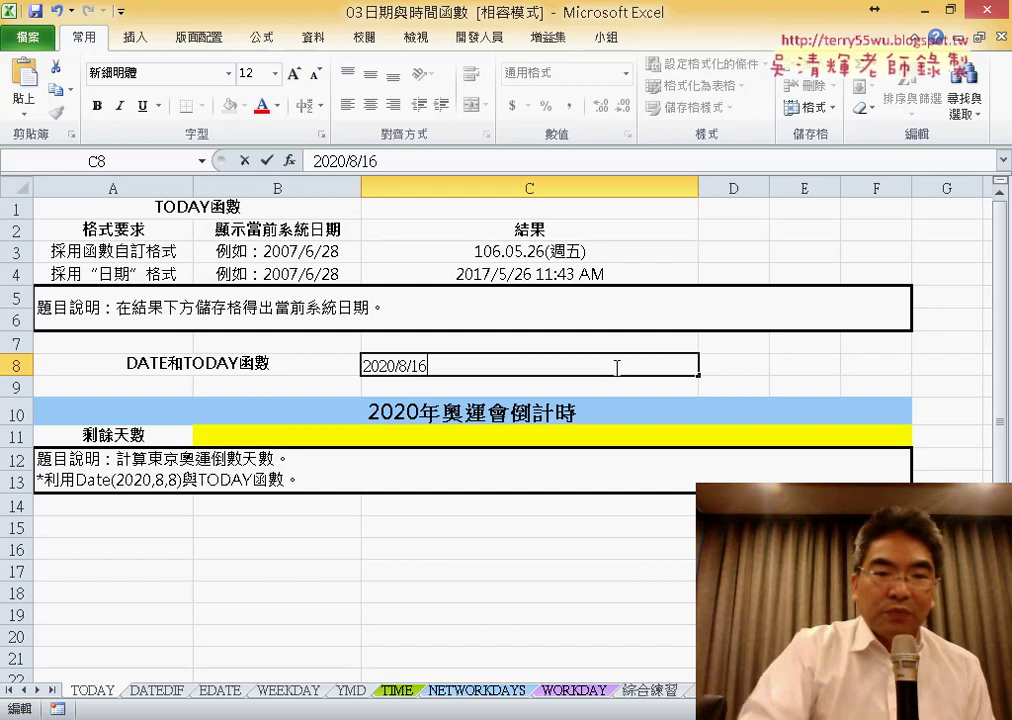
{"action": "key", "text": "Return"}
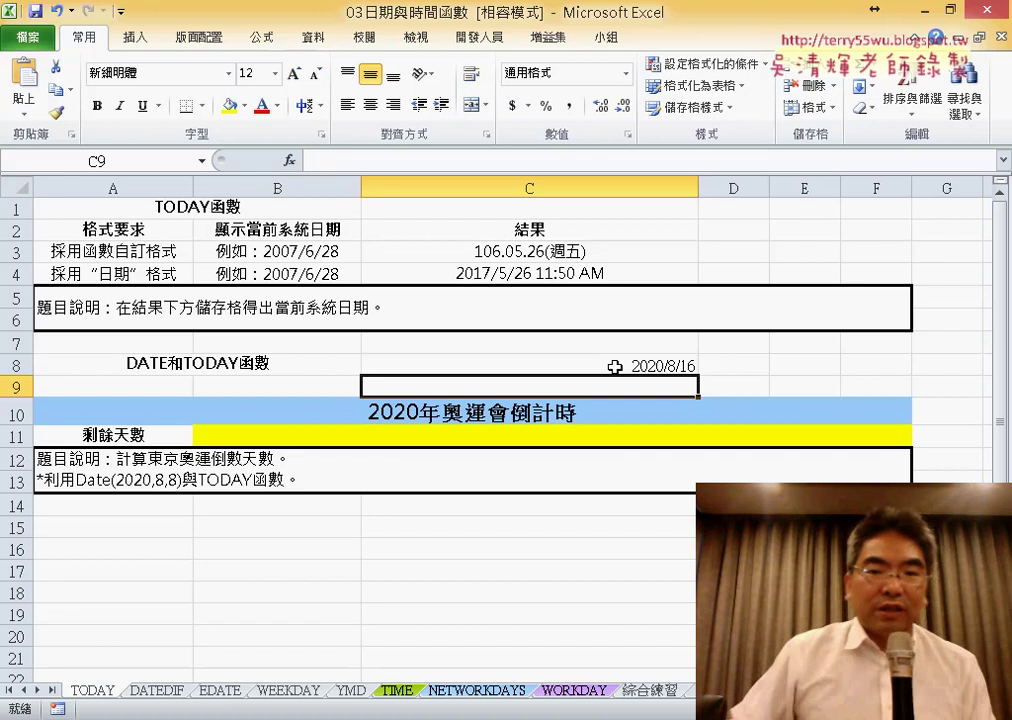
{"action": "left_click", "coordinate": [637, 367]}
{"action": "left_click", "coordinate": [548, 436]}
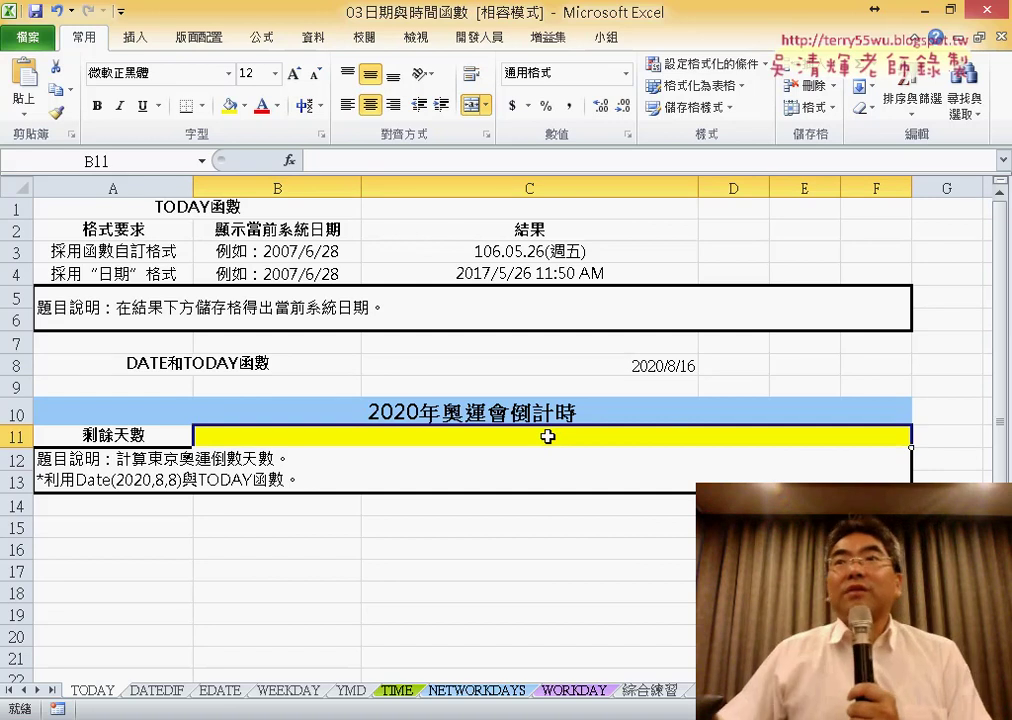
Step: Enter =C8-C3 in B11 so the countdown shows 1178 days
{"action": "left_click", "coordinate": [381, 153]}
{"action": "type", "text": "="}
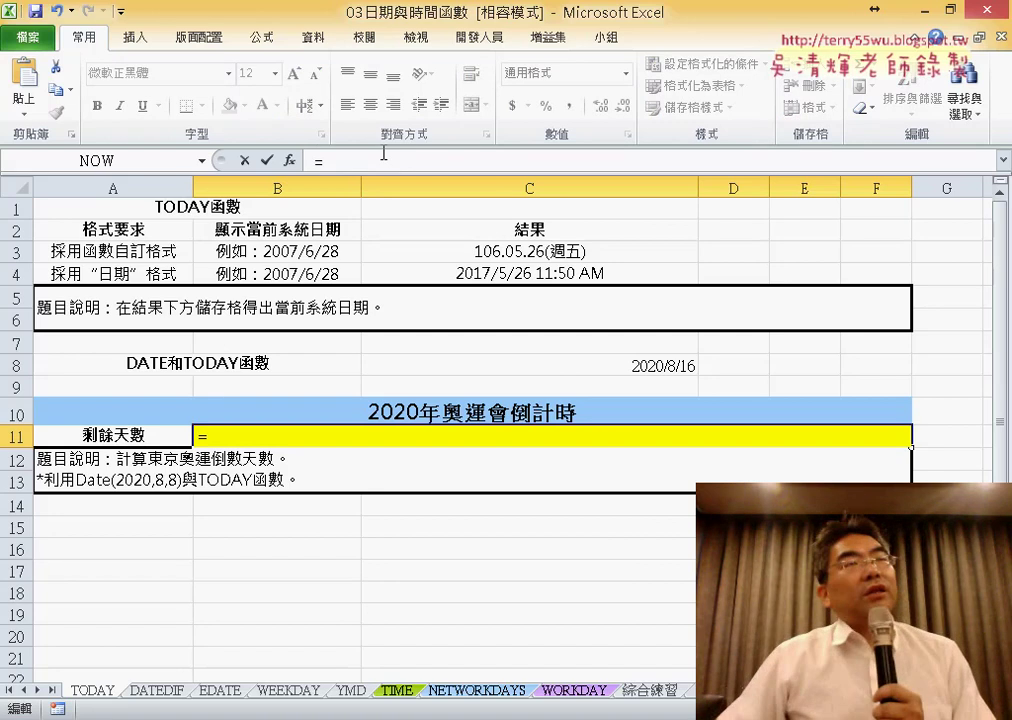
{"action": "left_click", "coordinate": [615, 368]}
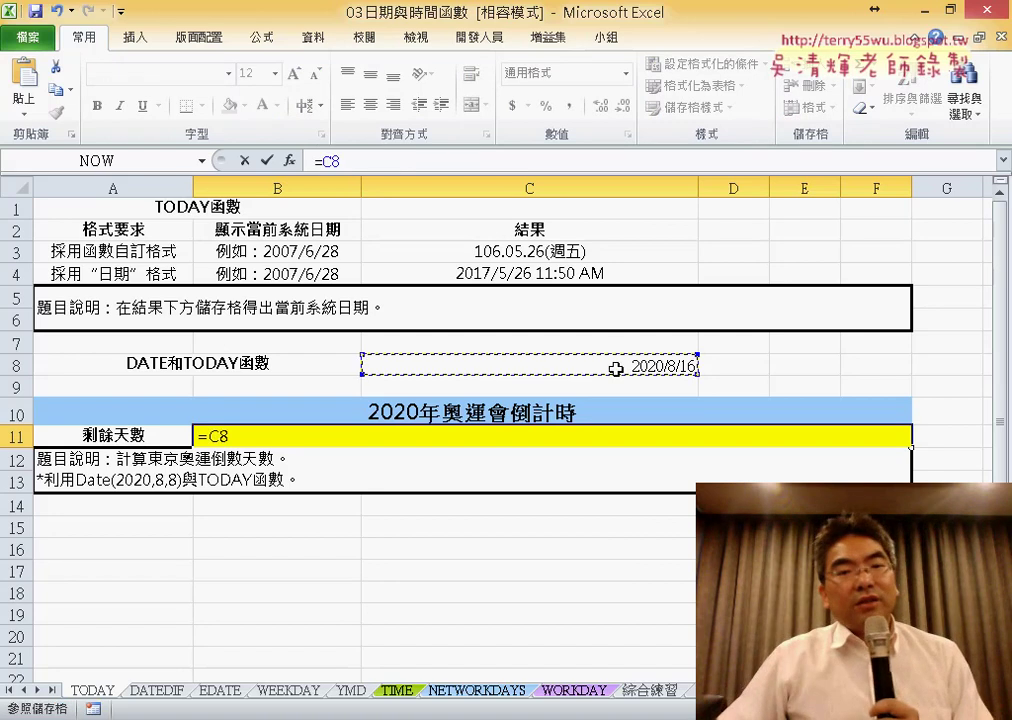
{"action": "type", "text": "-"}
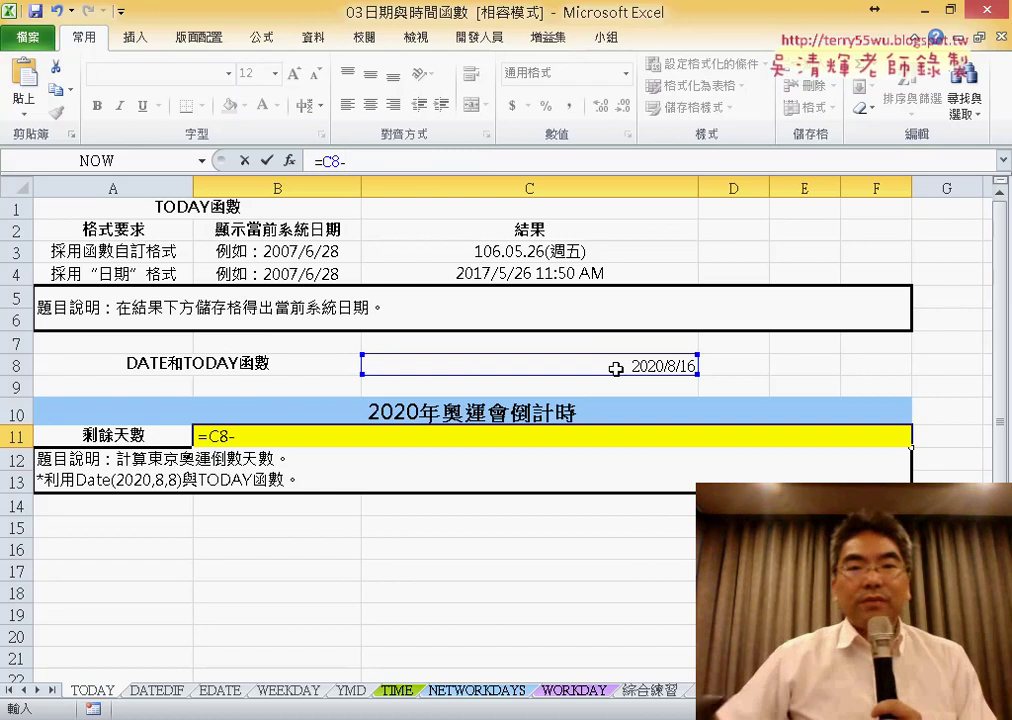
{"action": "left_click", "coordinate": [590, 252]}
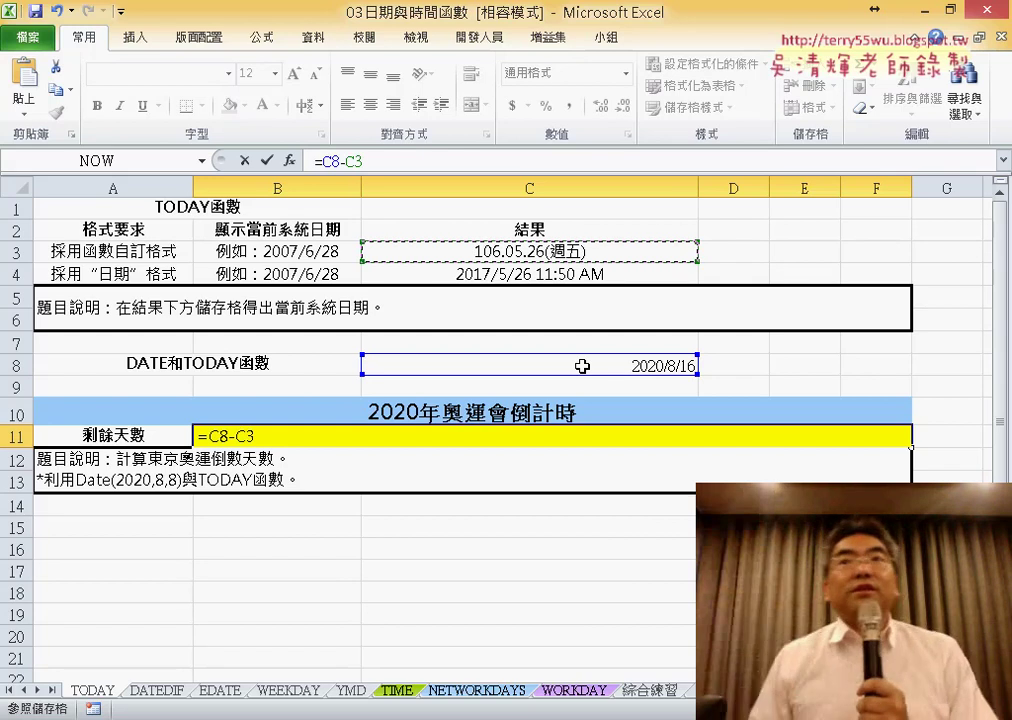
{"action": "left_click", "coordinate": [268, 161]}
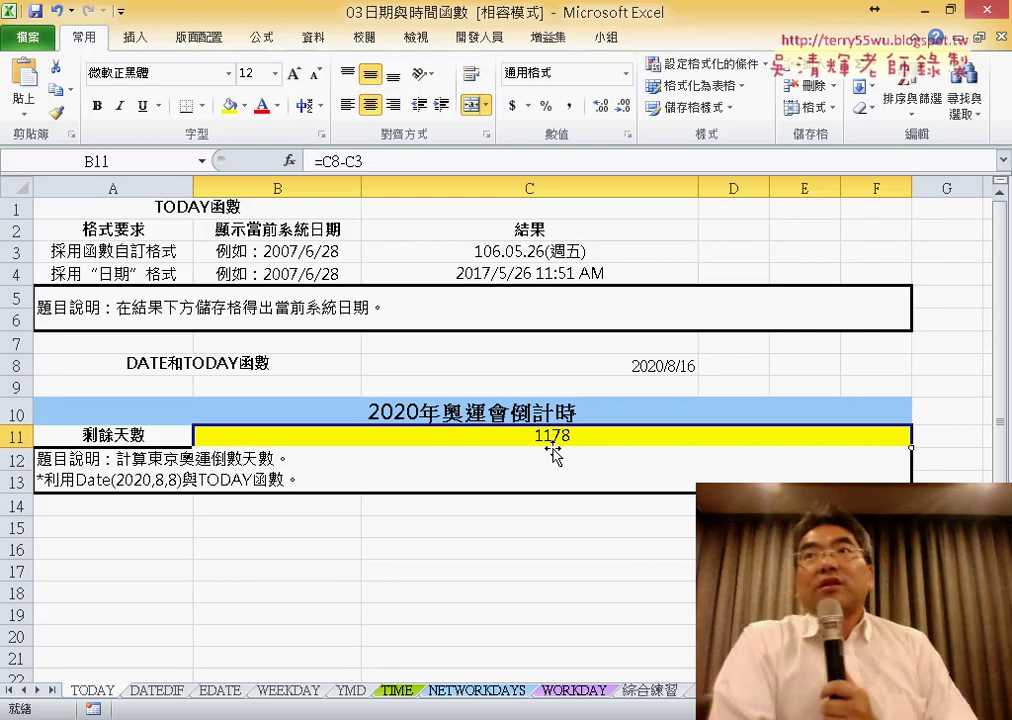
Step: Apply the General number format to C8, revealing the serial number 44059
{"action": "left_click", "coordinate": [646, 368]}
{"action": "right_click", "coordinate": [656, 369]}
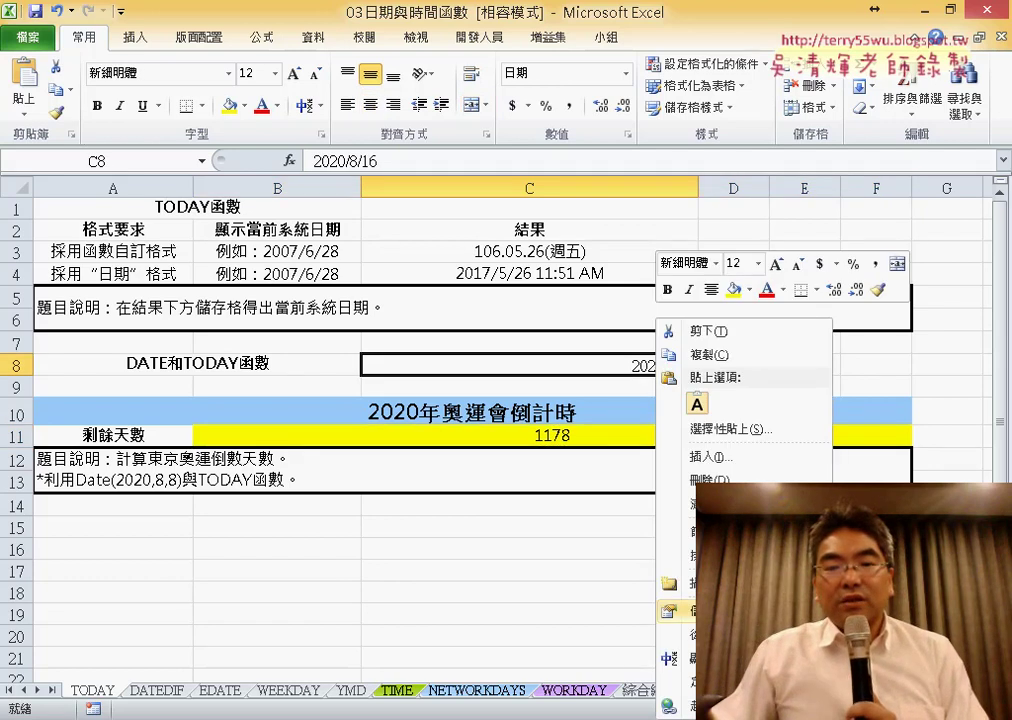
{"action": "left_click", "coordinate": [710, 610]}
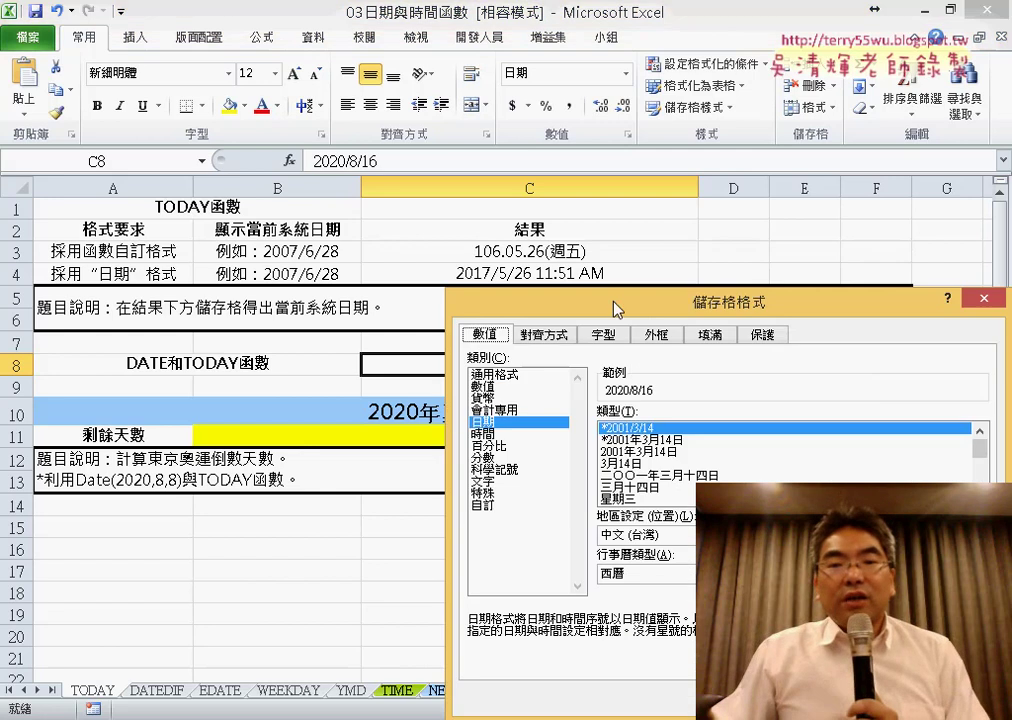
{"action": "left_click_drag", "start_coordinate": [617, 310], "coordinate": [398, 301]}
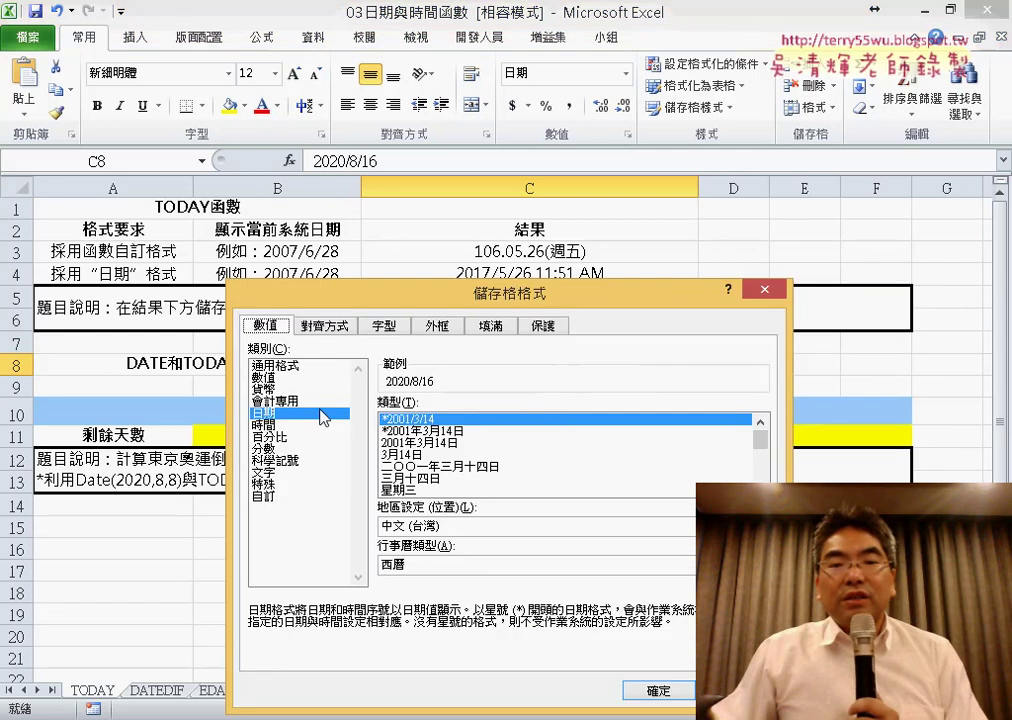
{"action": "left_click", "coordinate": [300, 366]}
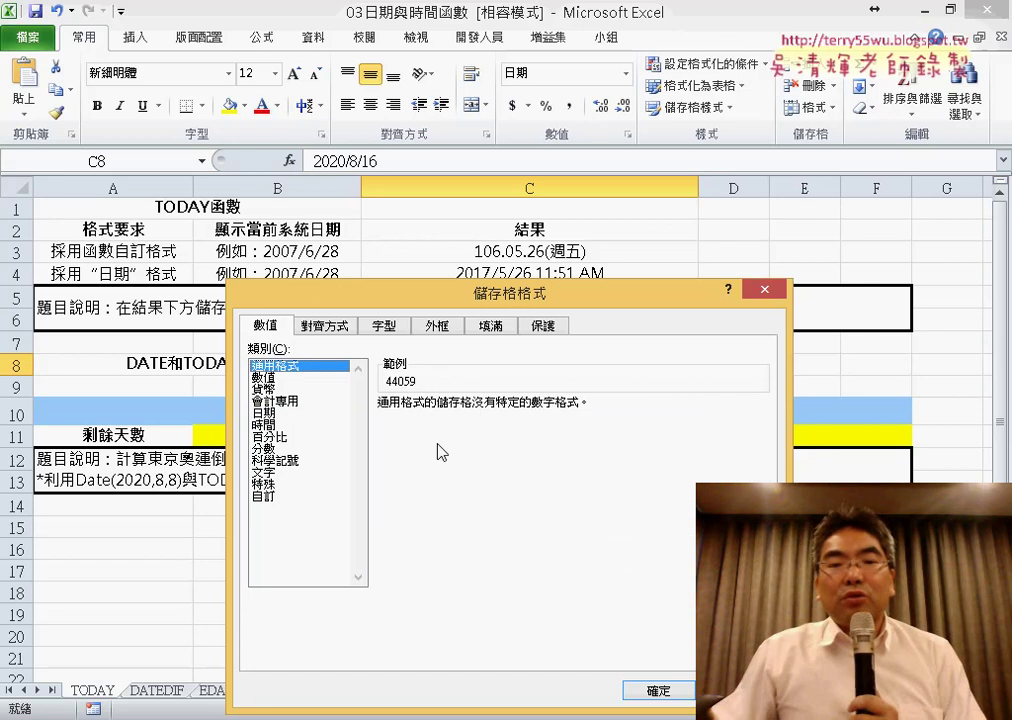
{"action": "left_click", "coordinate": [667, 694]}
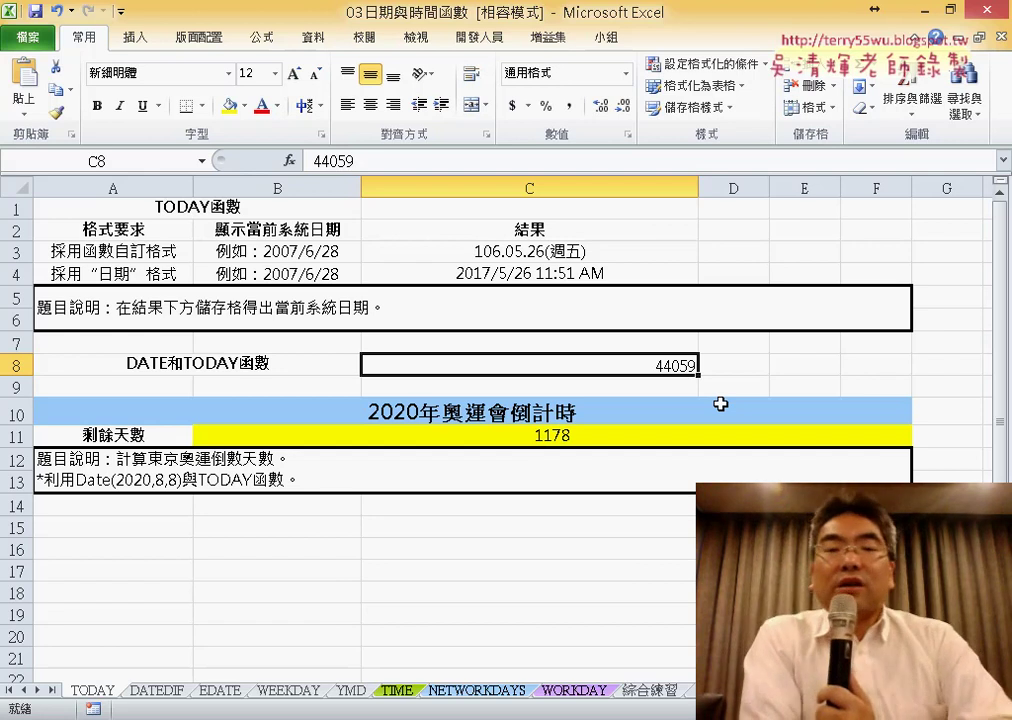
Step: Change C3's number format to General so today's date shows as serial 42881
{"action": "right_click", "coordinate": [616, 252]}
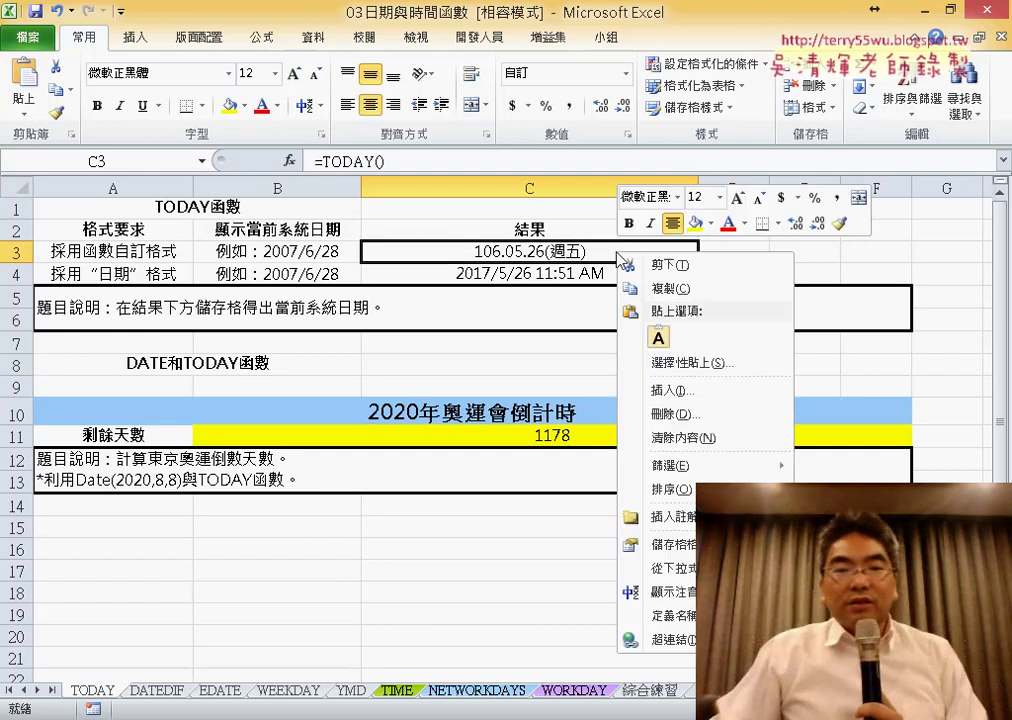
{"action": "left_click", "coordinate": [670, 544]}
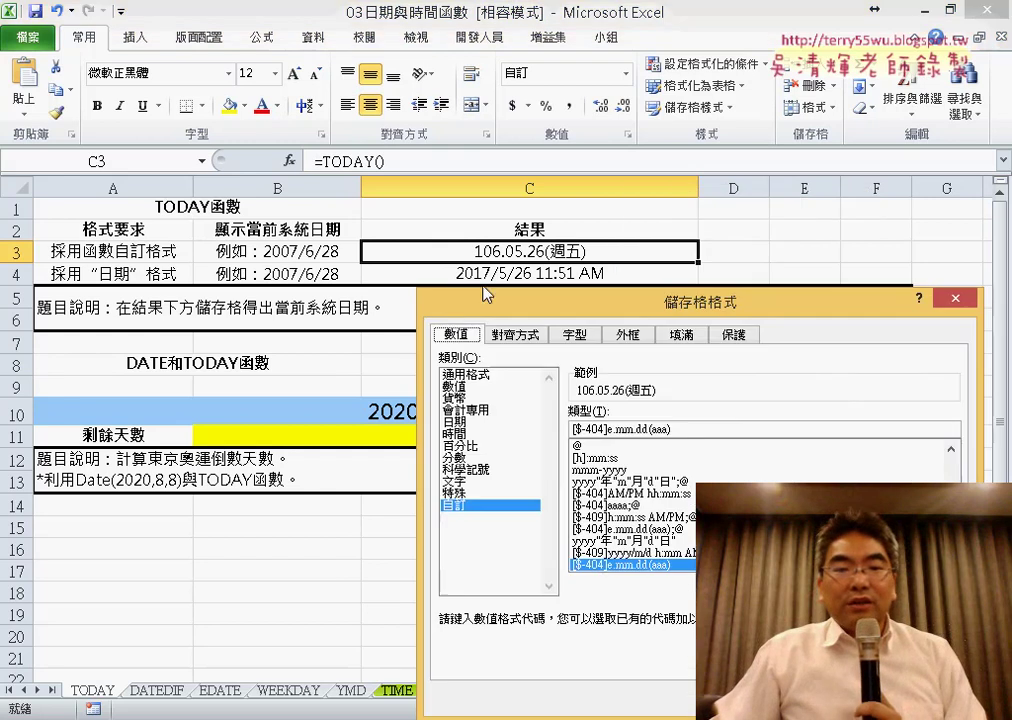
{"action": "left_click", "coordinate": [476, 376]}
{"action": "key", "text": "Return"}
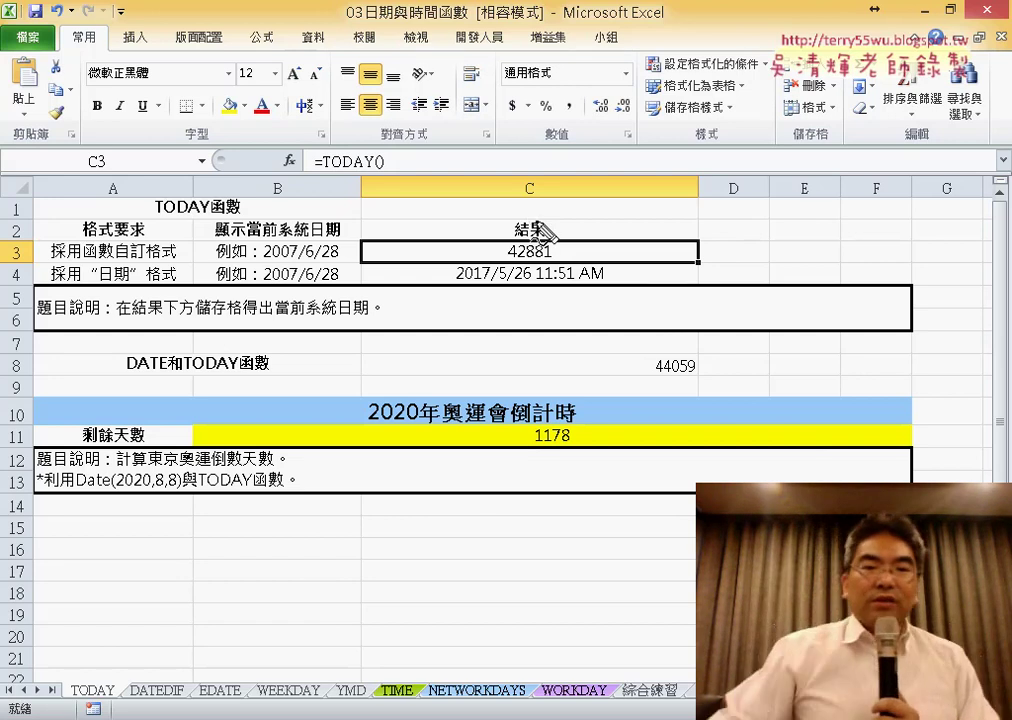
Step: Circle serials 42881 and 44059 in pen and write an underlined 1900/1/1 origin-date note
{"action": "left_click_drag", "start_coordinate": [552, 238], "coordinate": [561, 259]}
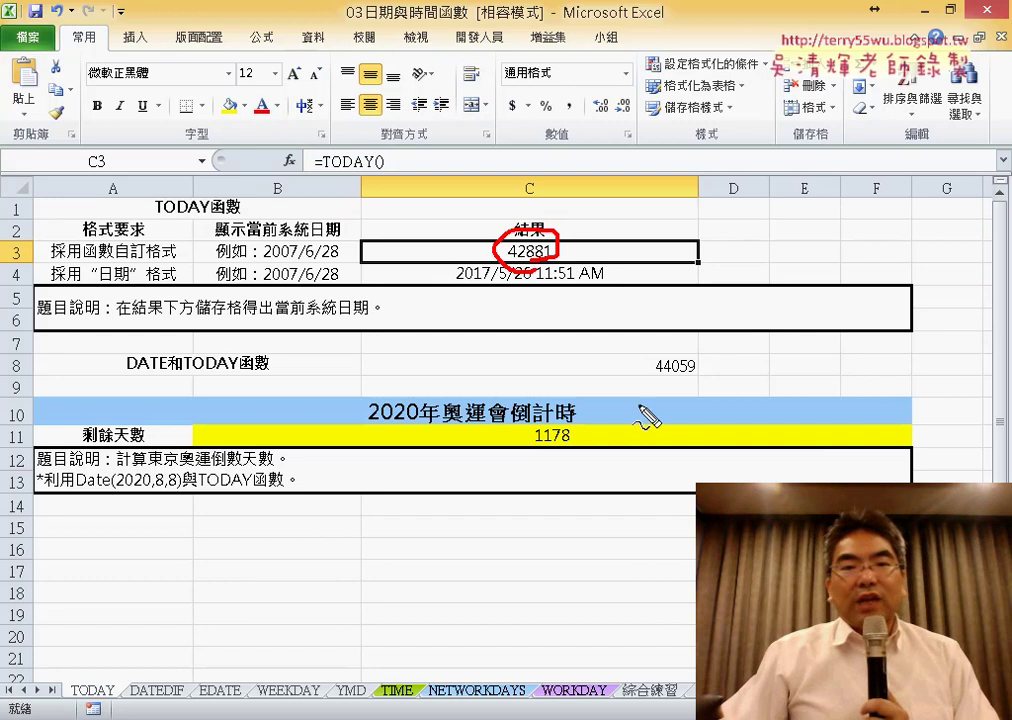
{"action": "mouse_move", "coordinate": [690, 342]}
{"action": "left_mouse_down"}
{"action": "mouse_move", "coordinate": [714, 361]}
{"action": "mouse_move", "coordinate": [682, 405]}
{"action": "left_mouse_up"}
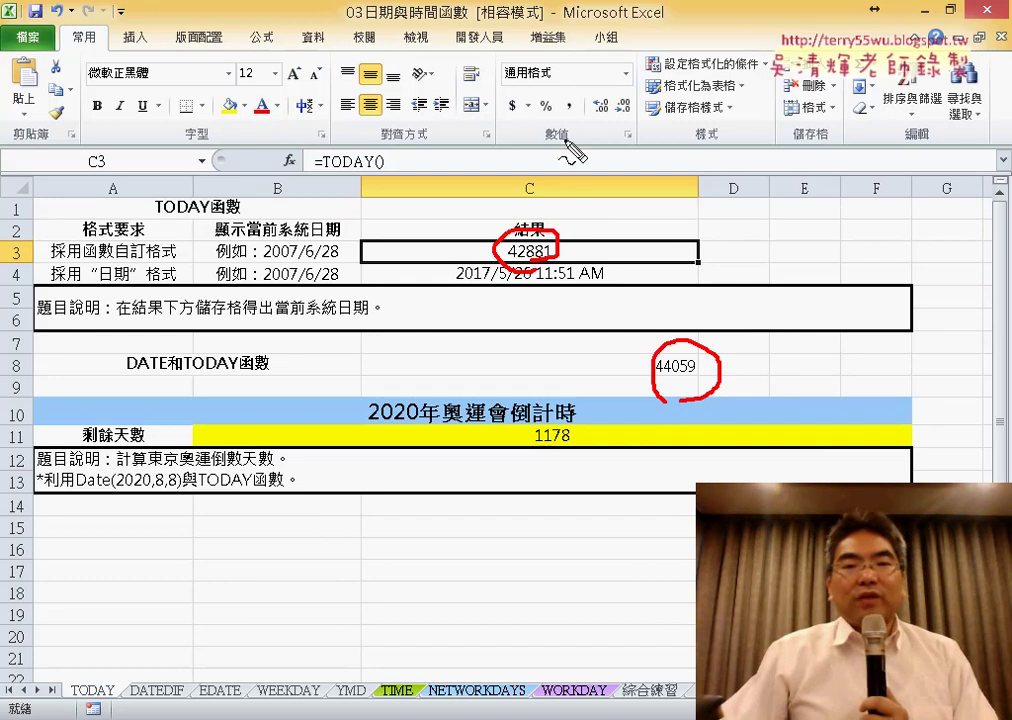
{"action": "left_click_drag", "start_coordinate": [524, 117], "coordinate": [526, 182]}
{"action": "left_click_drag", "start_coordinate": [572, 118], "coordinate": [567, 194]}
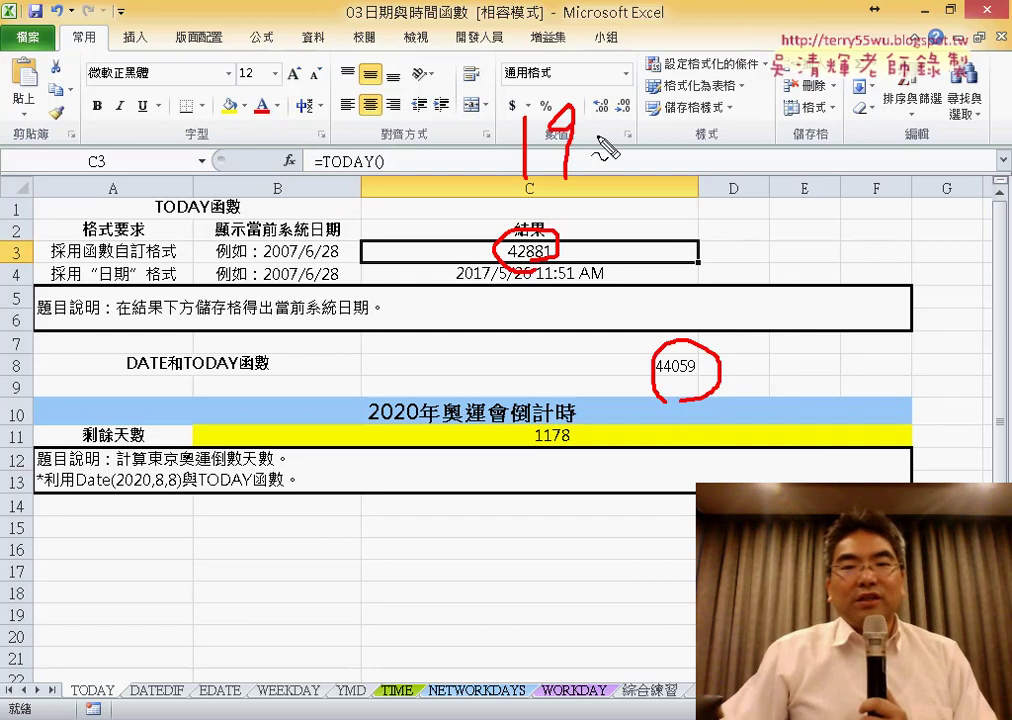
{"action": "mouse_move", "coordinate": [599, 138]}
{"action": "left_mouse_down"}
{"action": "mouse_move", "coordinate": [601, 156]}
{"action": "mouse_move", "coordinate": [630, 140]}
{"action": "mouse_move", "coordinate": [640, 190]}
{"action": "left_mouse_up"}
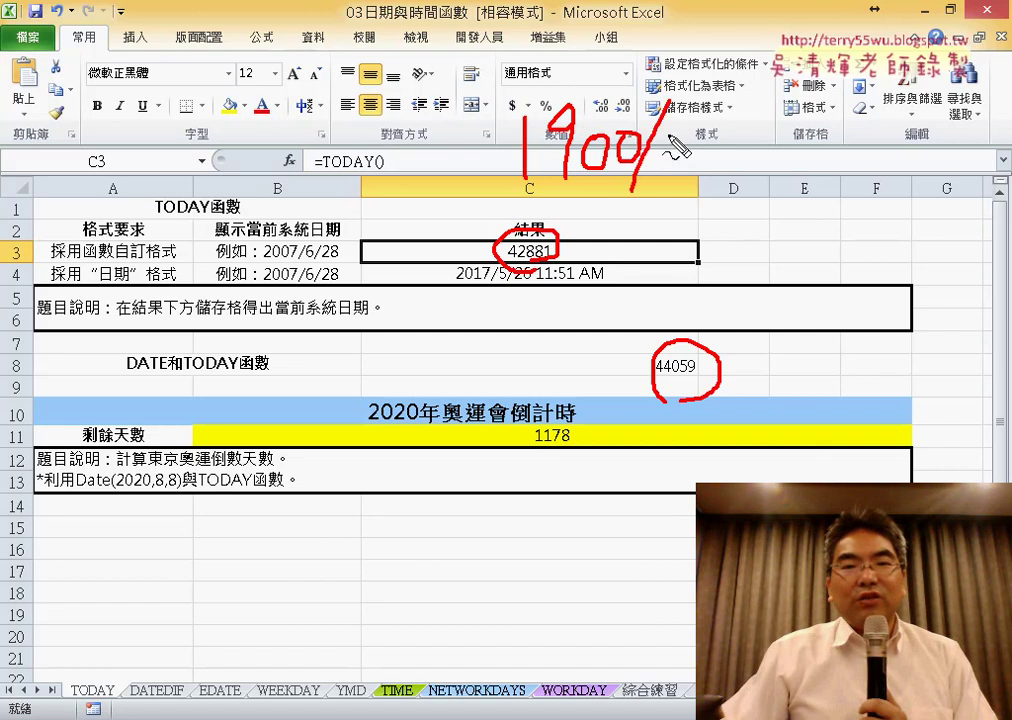
{"action": "left_click_drag", "start_coordinate": [690, 108], "coordinate": [692, 168]}
{"action": "left_click_drag", "start_coordinate": [732, 105], "coordinate": [685, 205]}
{"action": "left_click_drag", "start_coordinate": [733, 135], "coordinate": [729, 182]}
{"action": "left_click_drag", "start_coordinate": [492, 200], "coordinate": [776, 199]}
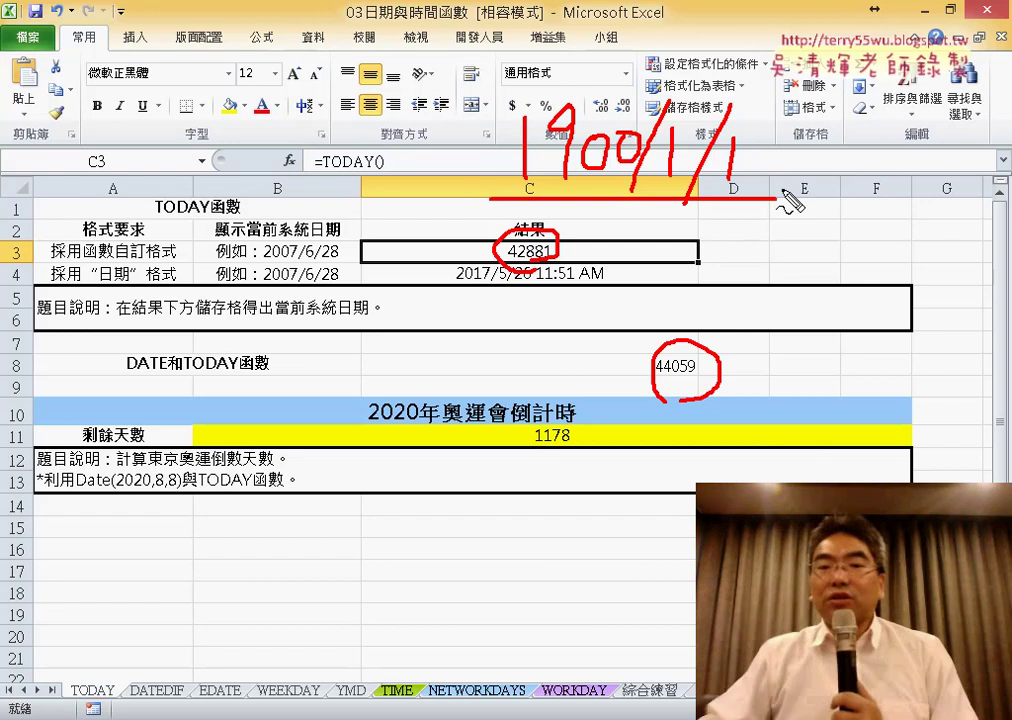
Step: Underline 44059, circle the 1178-day countdown result, then clear all ink
{"action": "mouse_move", "coordinate": [661, 387]}
{"action": "left_mouse_down"}
{"action": "mouse_move", "coordinate": [704, 387]}
{"action": "mouse_move", "coordinate": [713, 375]}
{"action": "left_mouse_up"}
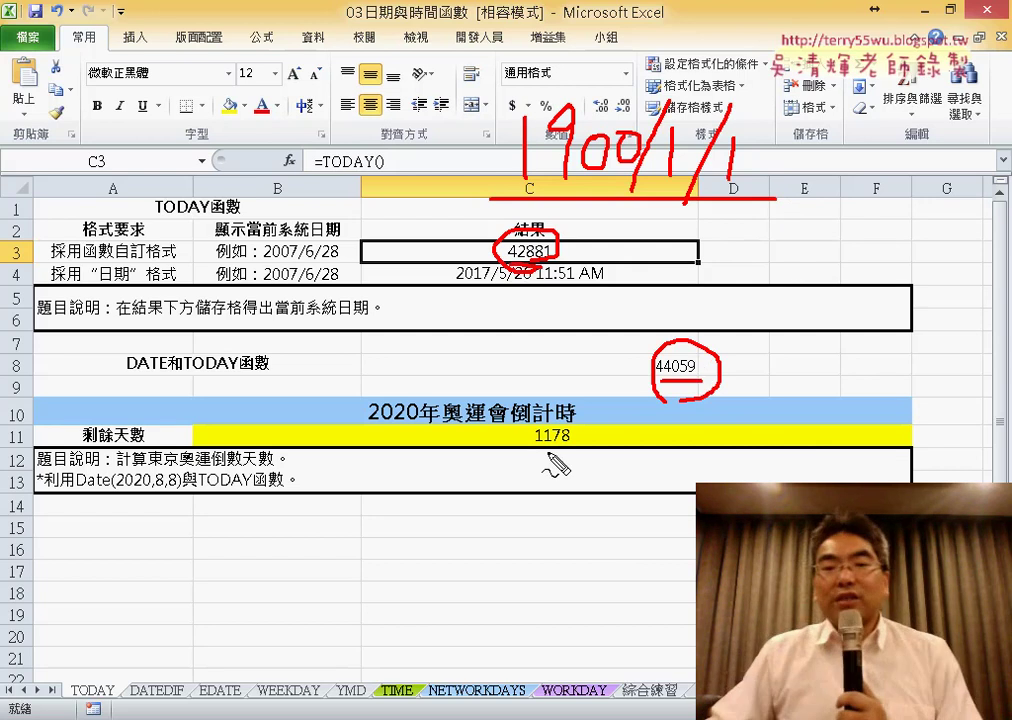
{"action": "mouse_move", "coordinate": [545, 442]}
{"action": "left_mouse_down"}
{"action": "mouse_move", "coordinate": [538, 436]}
{"action": "mouse_move", "coordinate": [549, 460]}
{"action": "left_mouse_up"}
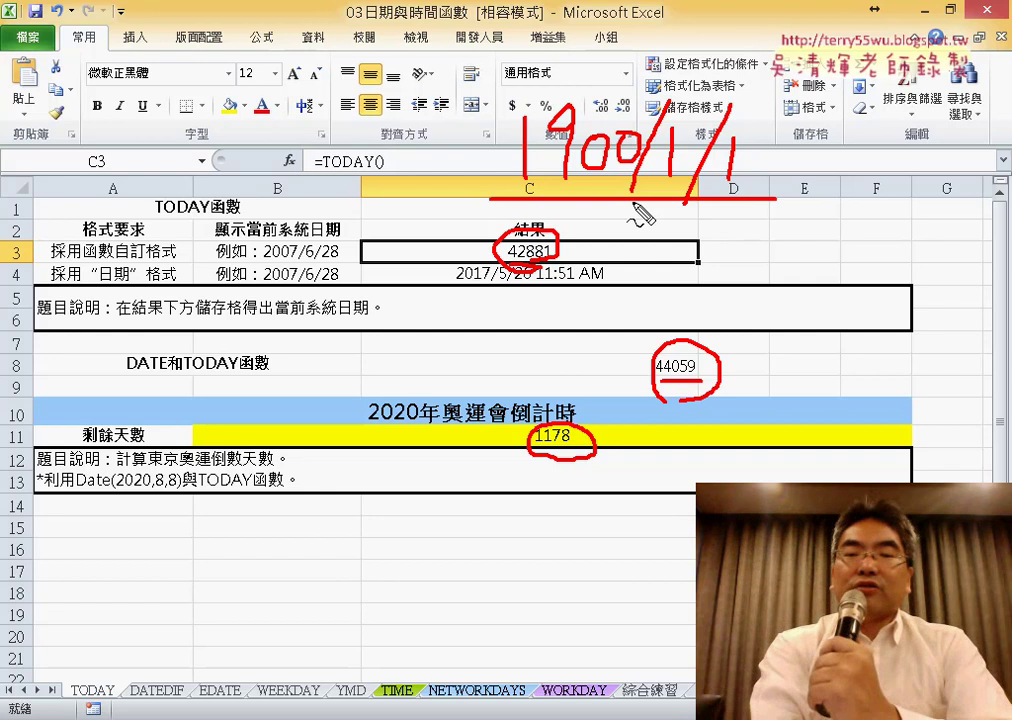
{"action": "key", "text": "Escape"}
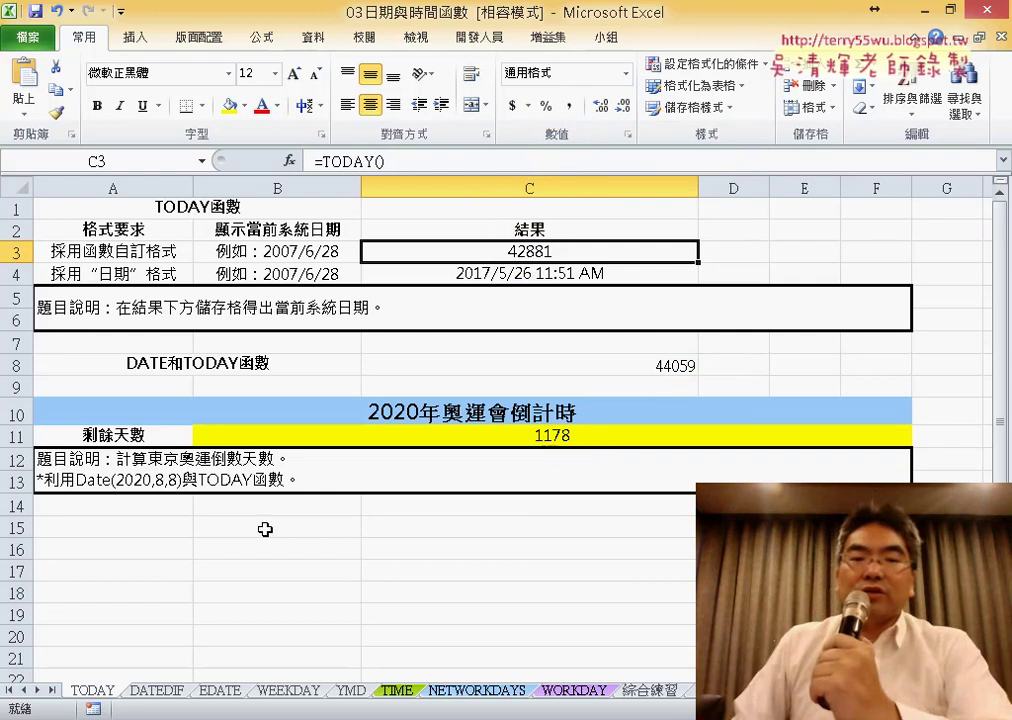
Step: Open the DATEDIF sheet with the 1980/8/15–2006/10/12 interval rows and employee age table
{"action": "left_click", "coordinate": [158, 691]}
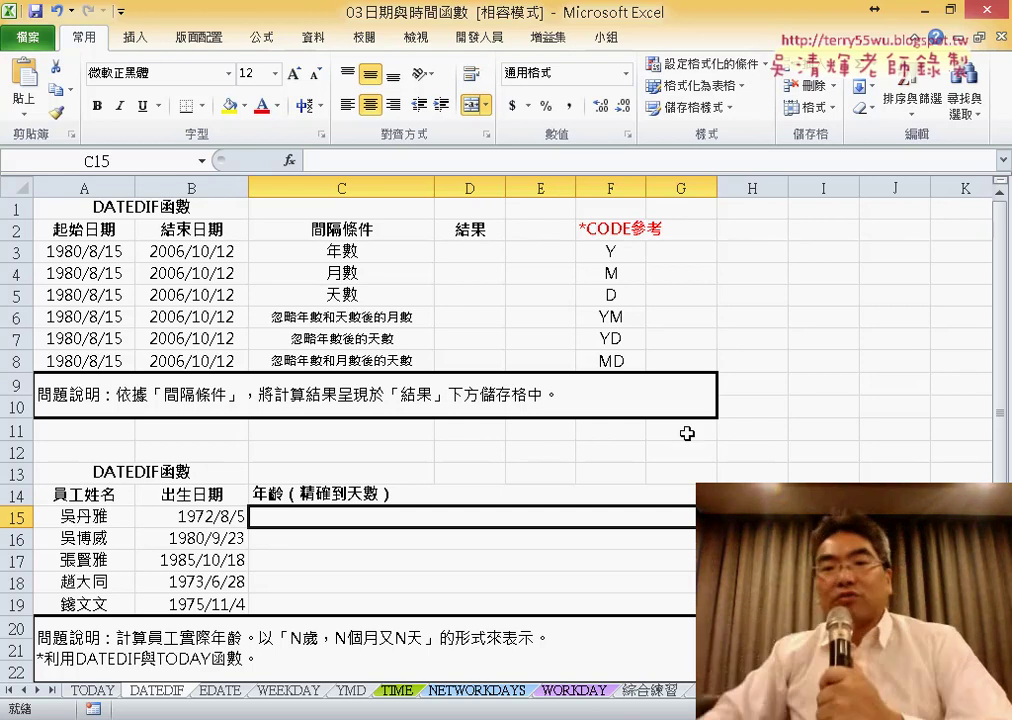
Step: Step through the Y, M, D, YM and MD interval code cells F3–F8
{"action": "left_click", "coordinate": [612, 249]}
{"action": "left_click", "coordinate": [610, 275]}
{"action": "left_click", "coordinate": [625, 295]}
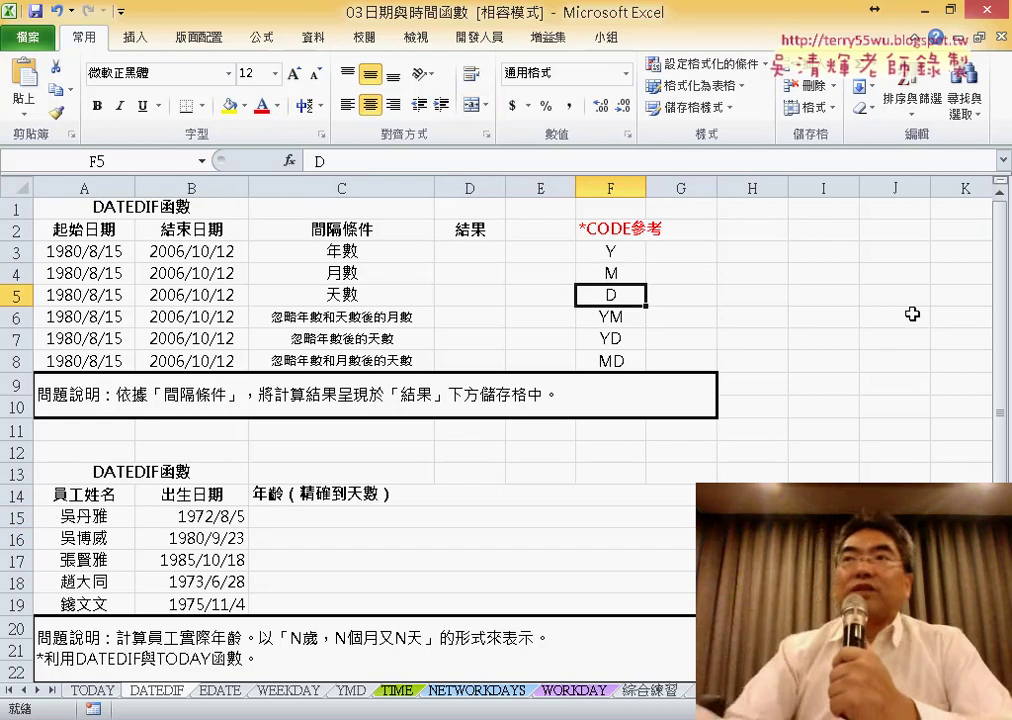
{"action": "left_click", "coordinate": [615, 318]}
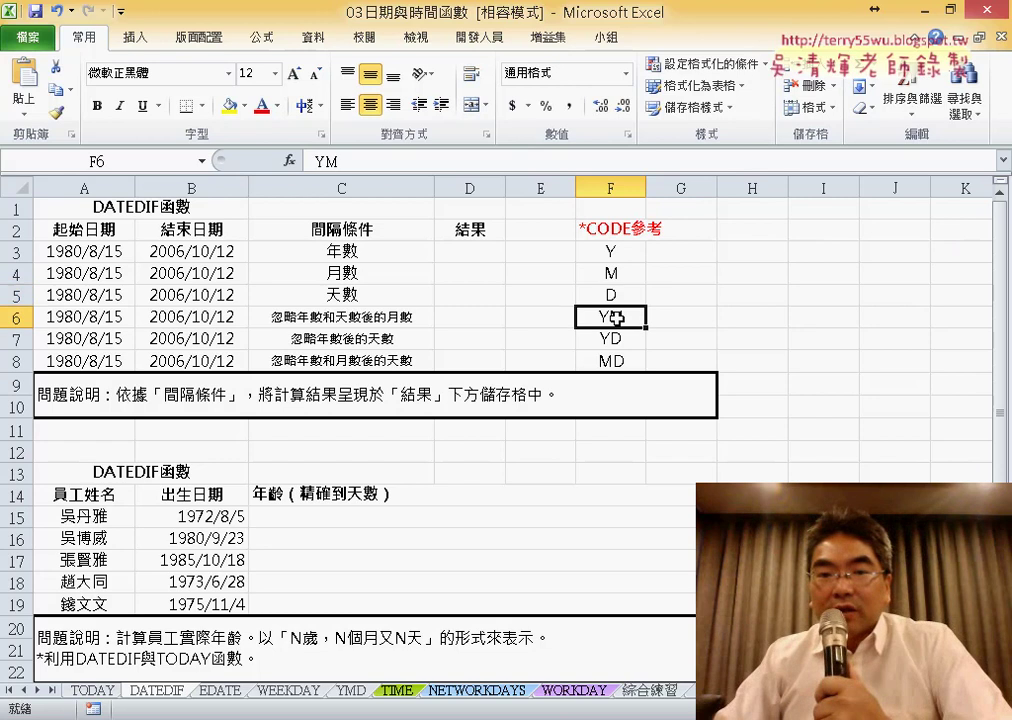
{"action": "left_click", "coordinate": [614, 360]}
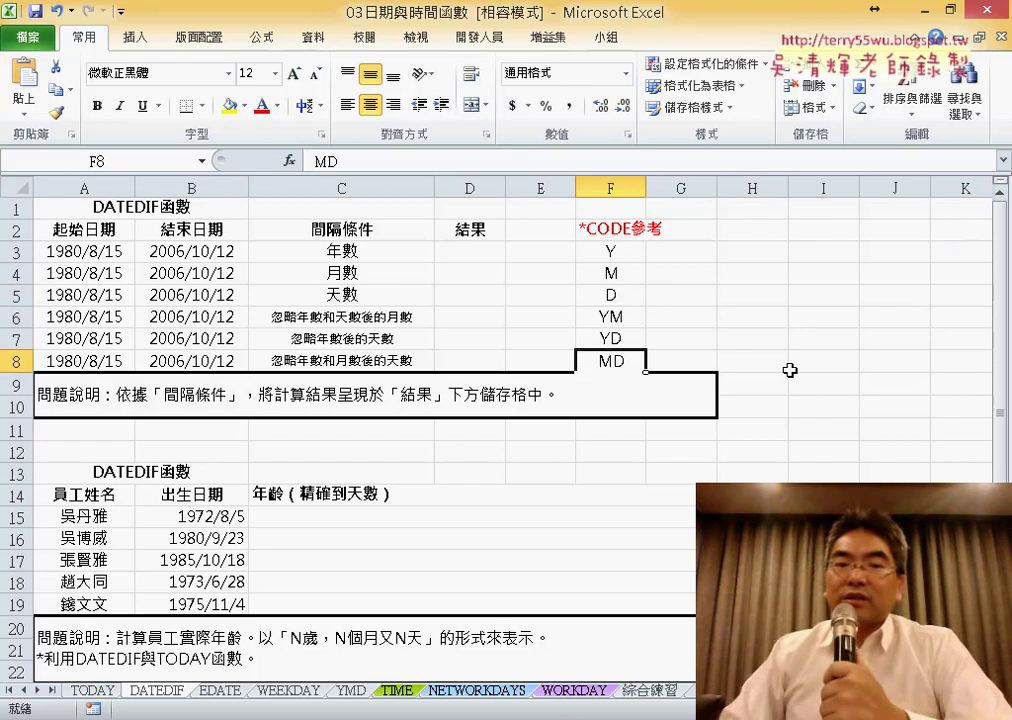
Step: Circle birth date 1972/8/5, underline the N歲，N個月又N天 format and mark the age cells
{"action": "scroll", "coordinate": [790, 370], "scroll_direction": "down", "scroll_amount": 1}
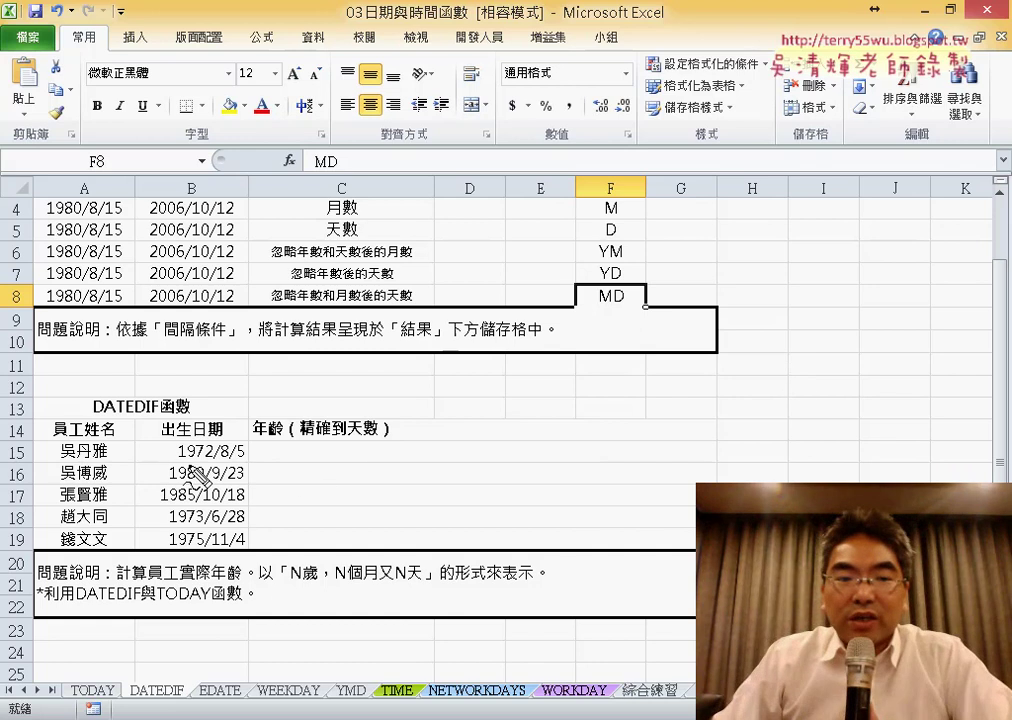
{"action": "left_click_drag", "start_coordinate": [186, 463], "coordinate": [221, 464]}
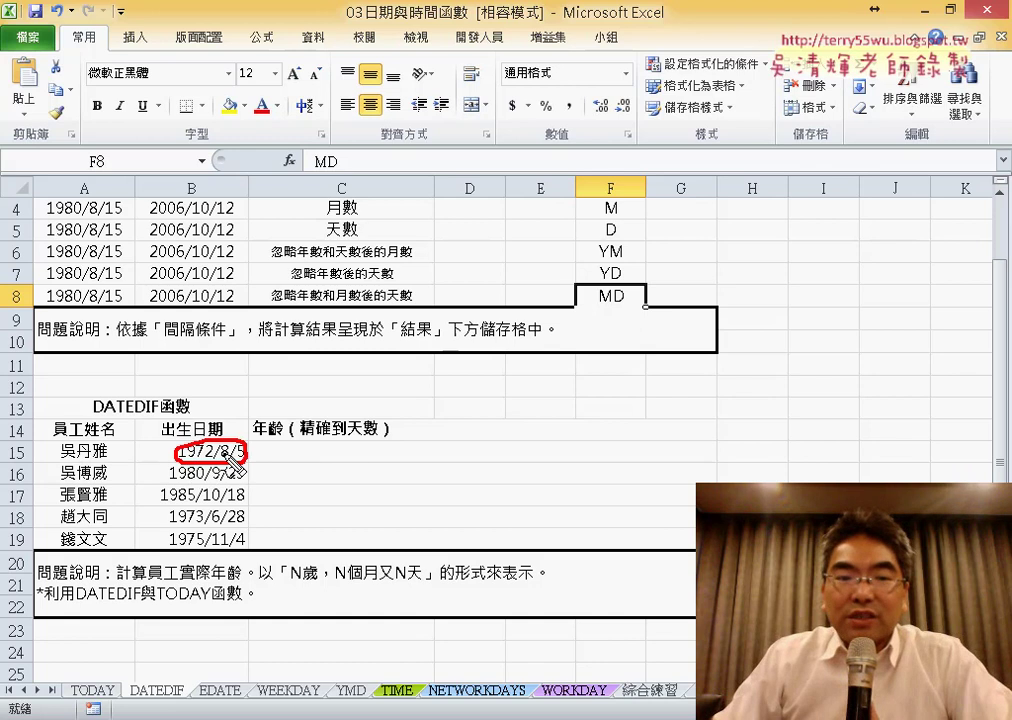
{"action": "left_click_drag", "start_coordinate": [290, 588], "coordinate": [435, 597]}
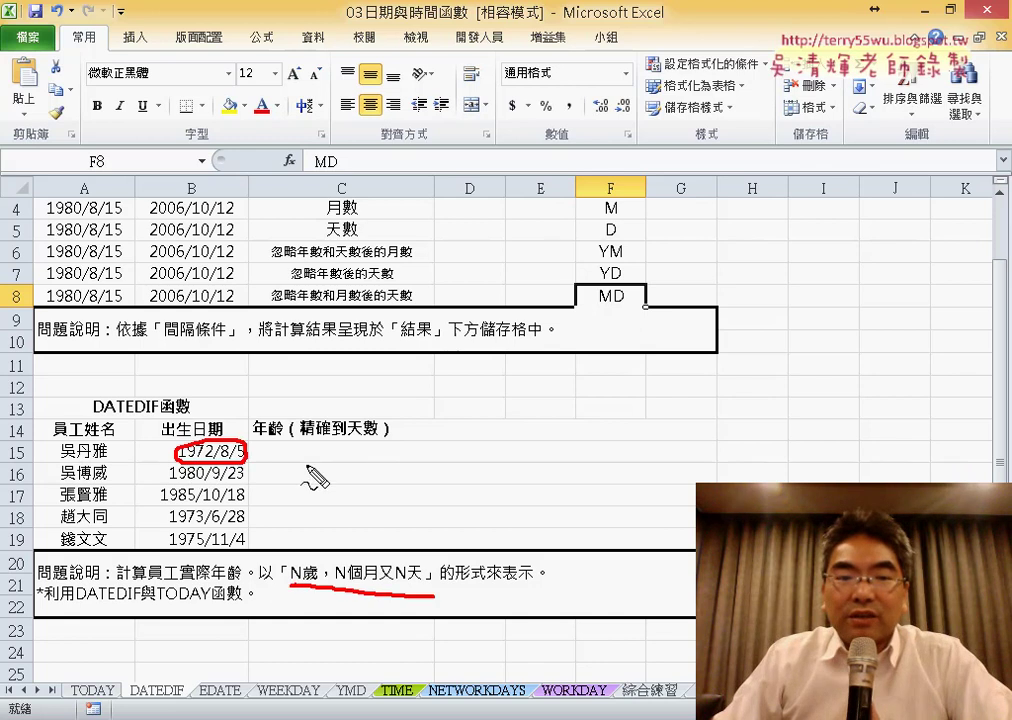
{"action": "left_click_drag", "start_coordinate": [287, 438], "coordinate": [465, 462]}
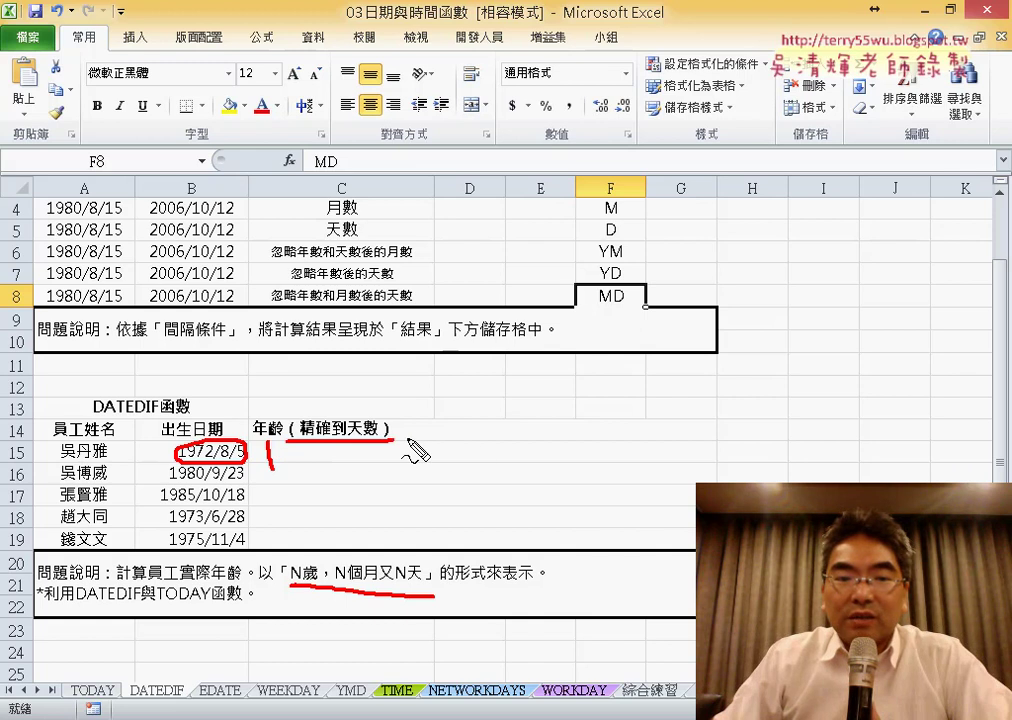
{"action": "left_click_drag", "start_coordinate": [271, 462], "coordinate": [417, 464]}
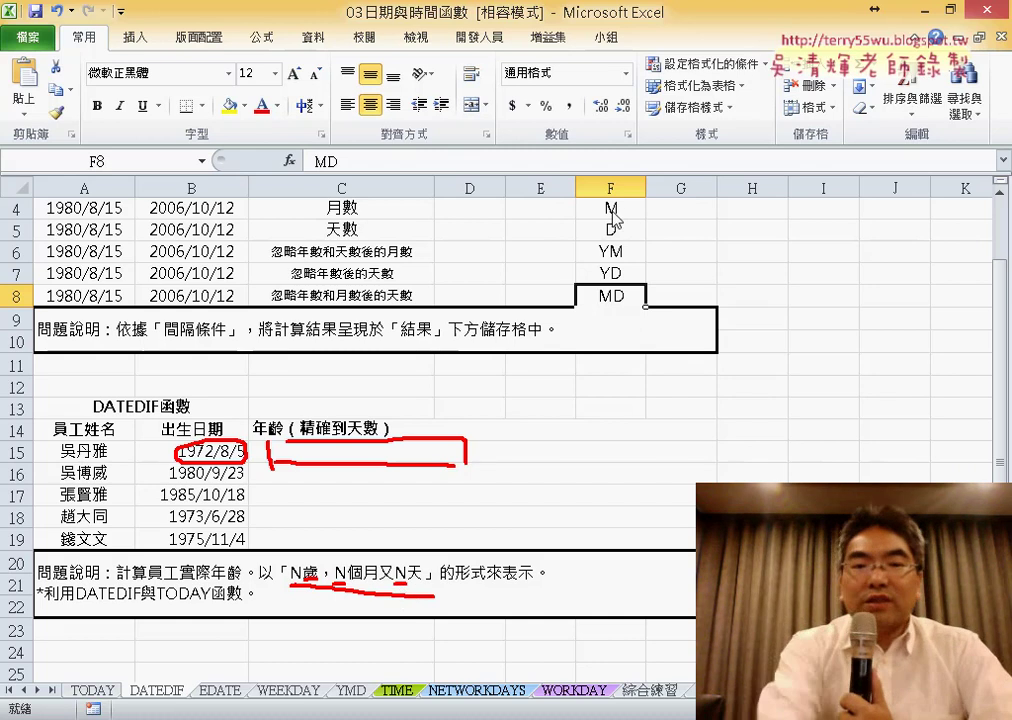
Step: Clear the ink and revisit the Y, YM and MD interval code cells
{"action": "key", "text": "Escape"}
{"action": "scroll", "coordinate": [688, 244], "scroll_direction": "up", "scroll_amount": 1}
{"action": "left_click", "coordinate": [610, 251]}
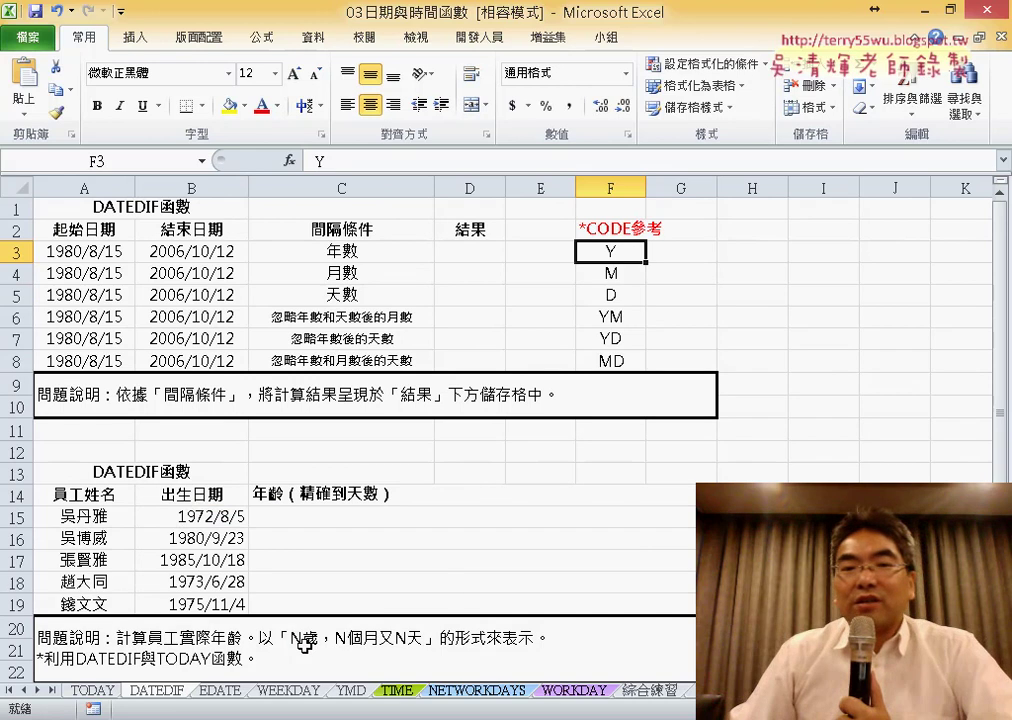
{"action": "left_click", "coordinate": [628, 318]}
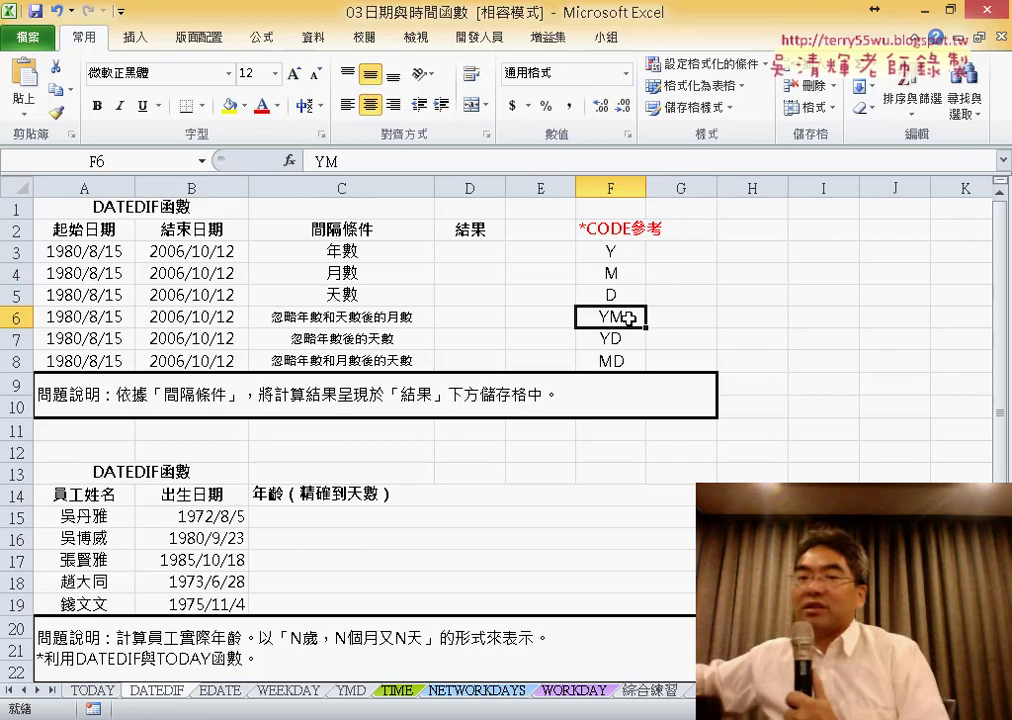
{"action": "left_click", "coordinate": [620, 362]}
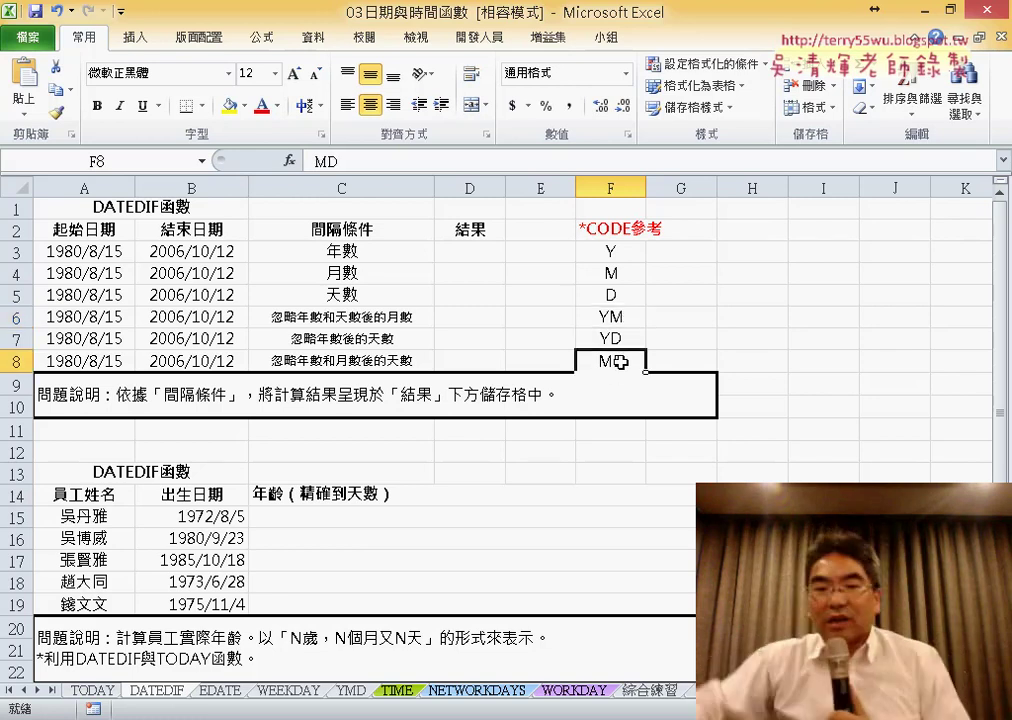
Step: Select the first employee's age cell C15 in the age table
{"action": "scroll", "coordinate": [628, 408], "scroll_direction": "down", "scroll_amount": 1}
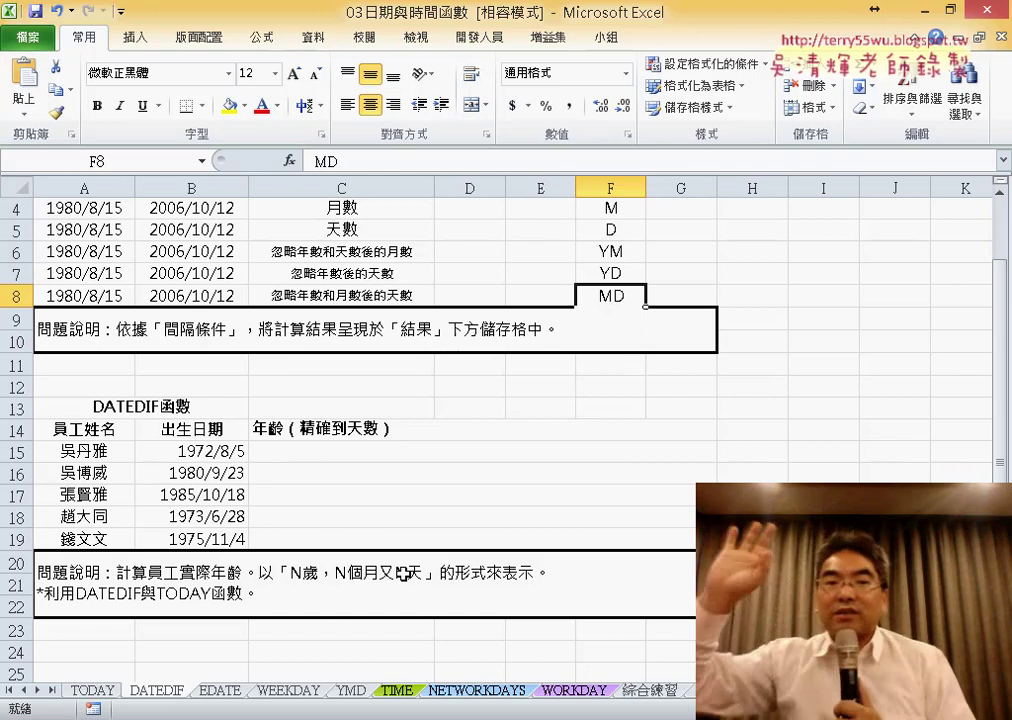
{"action": "left_click", "coordinate": [500, 453]}
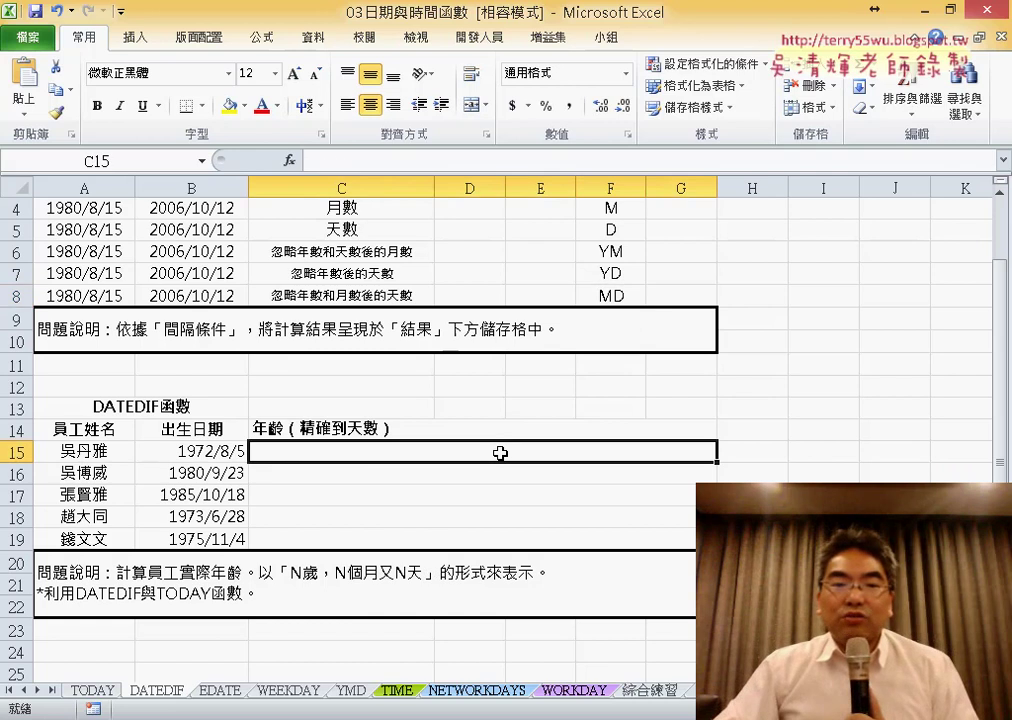
{"action": "scroll", "coordinate": [500, 453], "scroll_direction": "up", "scroll_amount": 1}
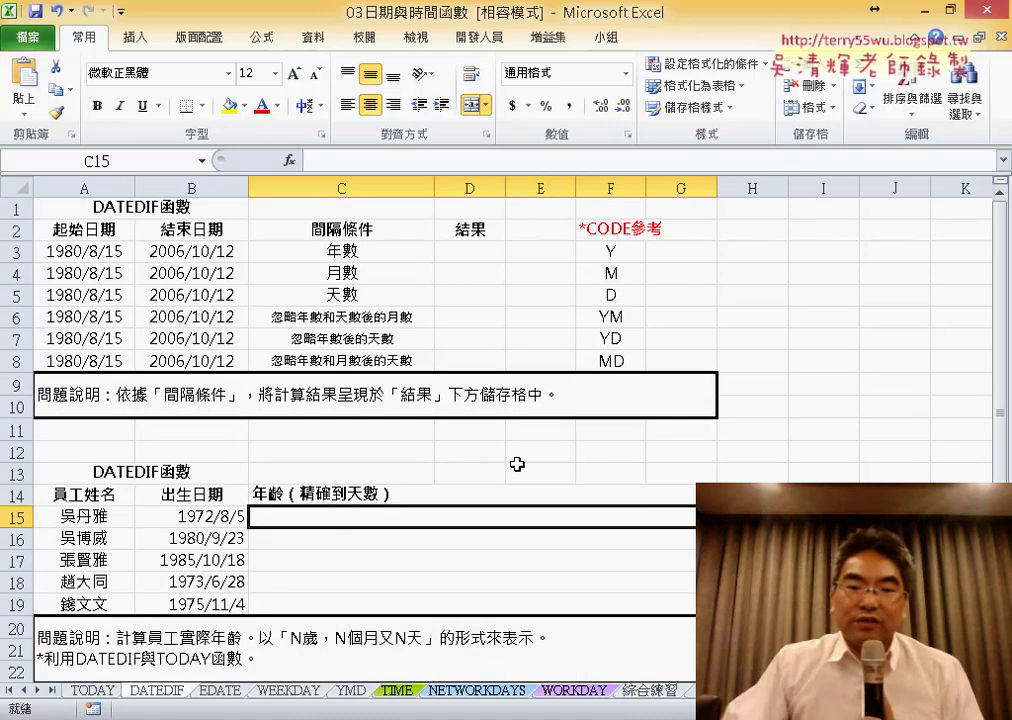
Step: On the TODAY sheet, check the =C8-C3 countdown, the TODAY formula in C3 and 44059 in C8
{"action": "left_click", "coordinate": [92, 690]}
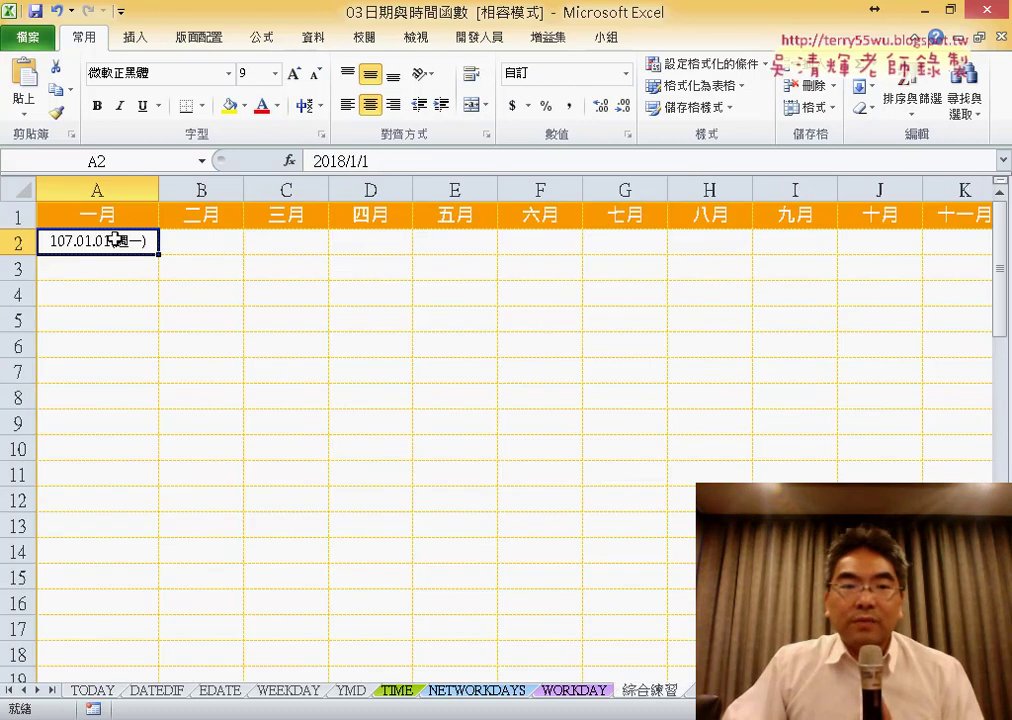
{"action": "left_click", "coordinate": [93, 690]}
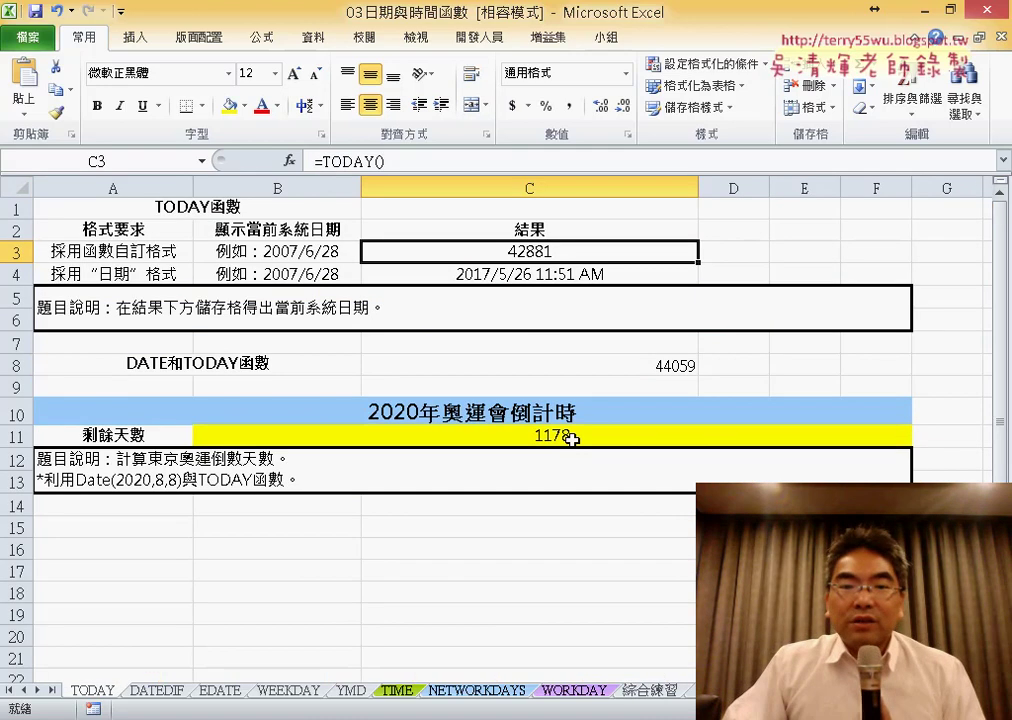
{"action": "left_click", "coordinate": [571, 439]}
{"action": "left_click", "coordinate": [566, 258]}
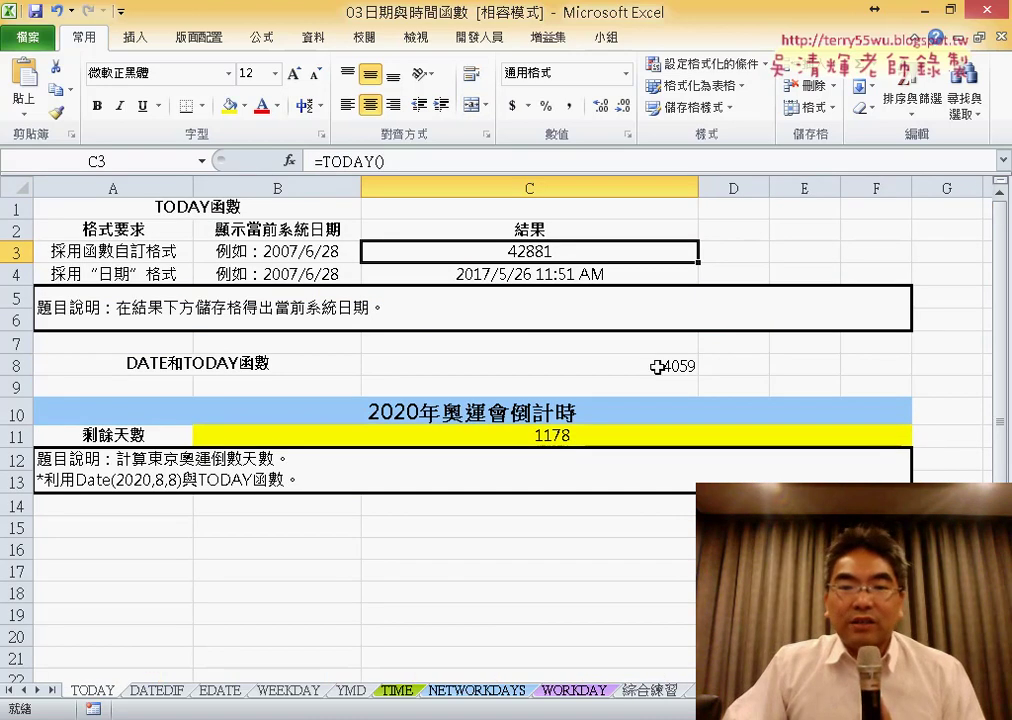
{"action": "left_click", "coordinate": [657, 367]}
Step: Format C3 with the 日期 date category so it reads 2017/5/26, then return to DATEDIF
{"action": "left_click", "coordinate": [616, 253]}
{"action": "right_click", "coordinate": [616, 253]}
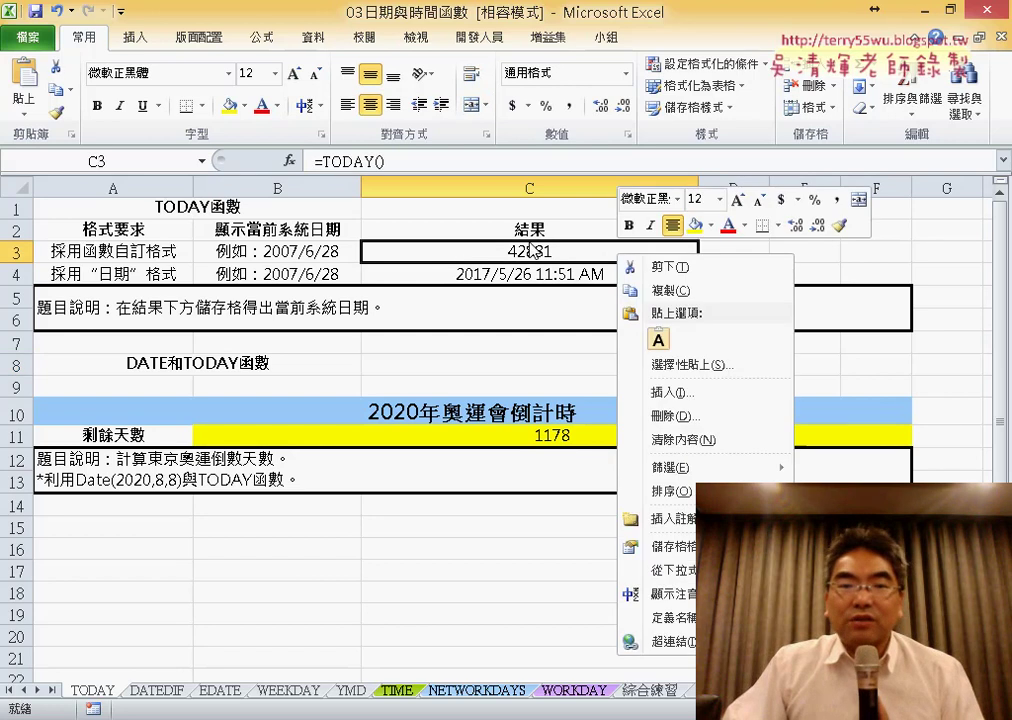
{"action": "left_click", "coordinate": [690, 544]}
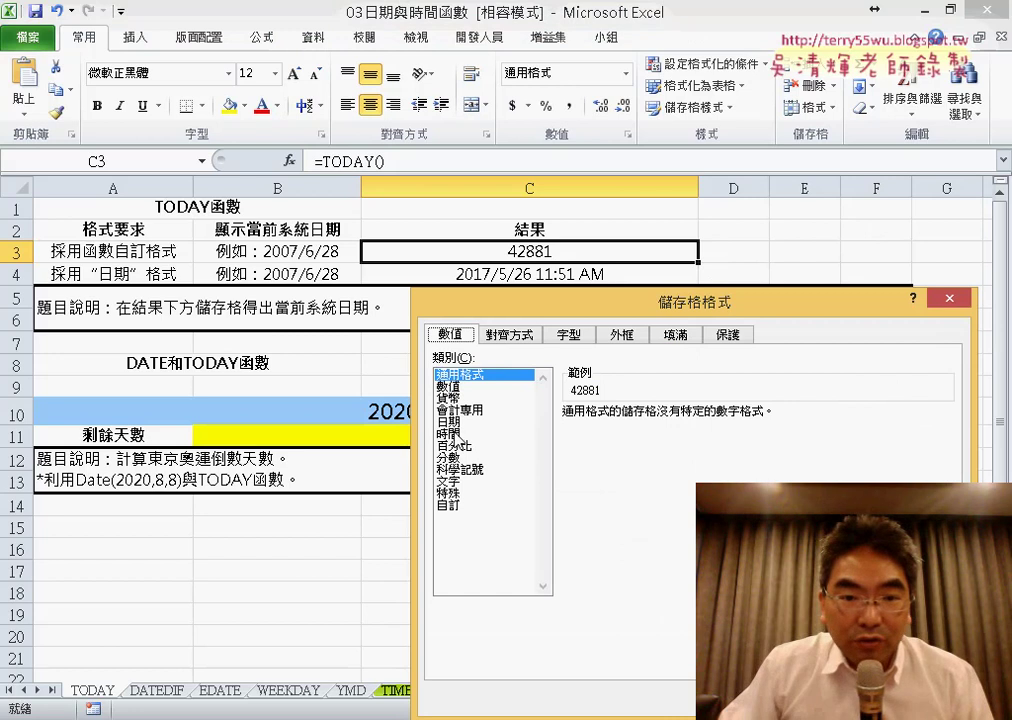
{"action": "left_click", "coordinate": [450, 422]}
{"action": "left_click", "coordinate": [800, 700]}
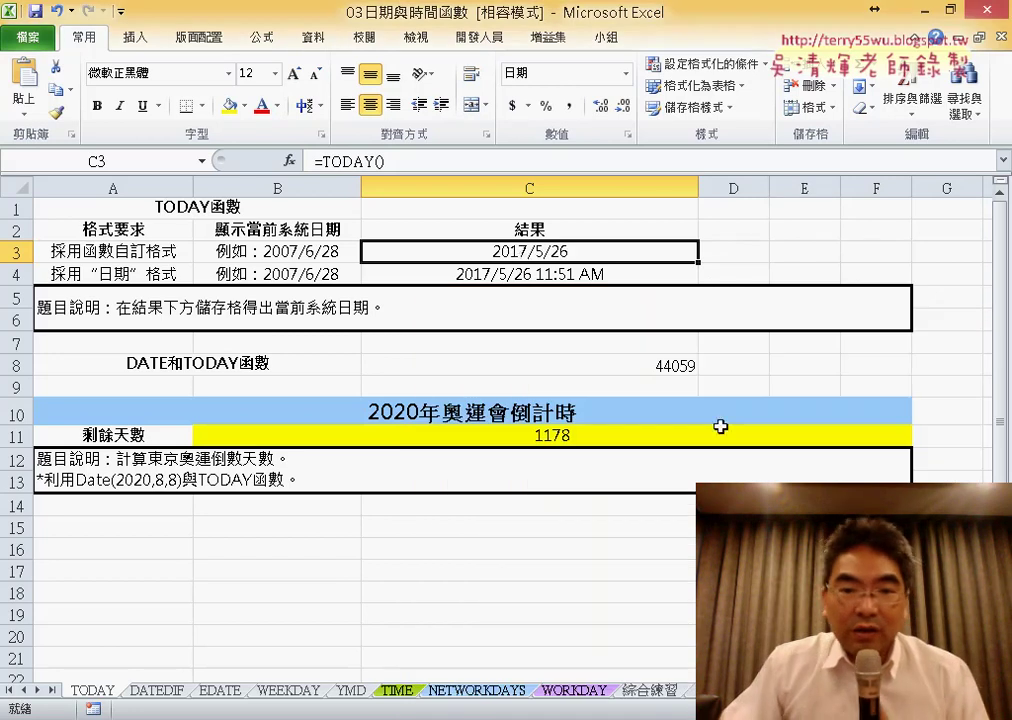
{"action": "left_click", "coordinate": [157, 691]}
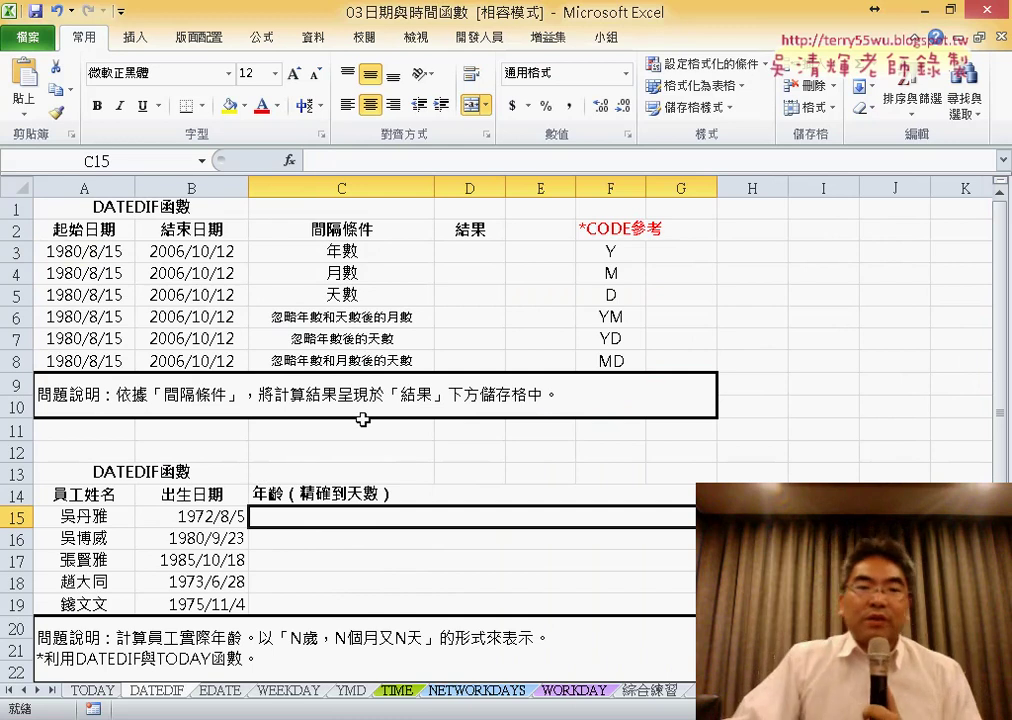